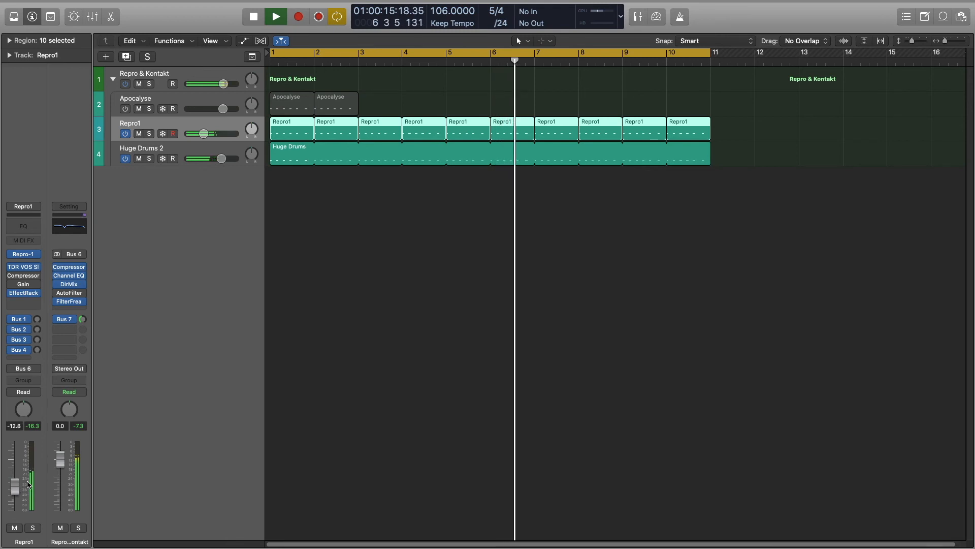
- Stop playback, select the Repro & Kontakt stack and play the arrangement from its start
key(space)
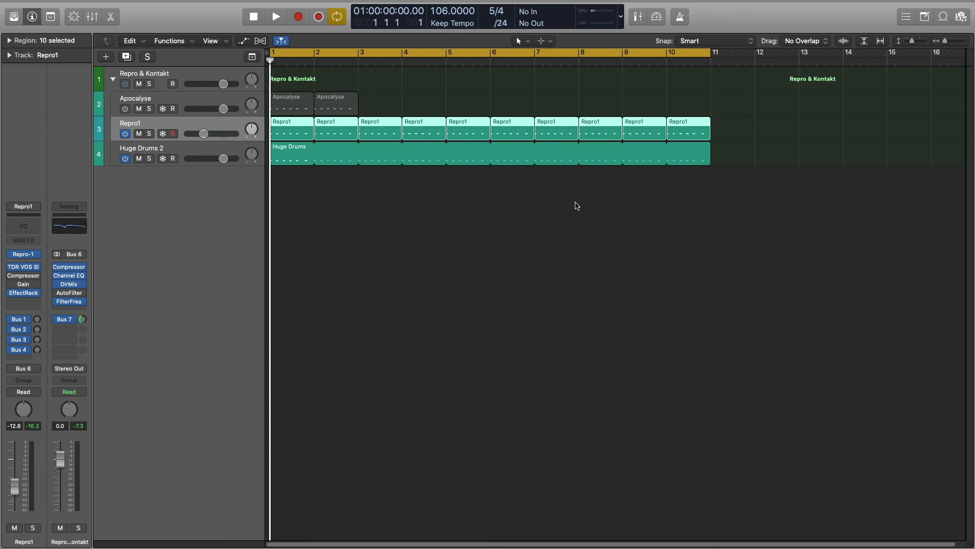
key(Down)
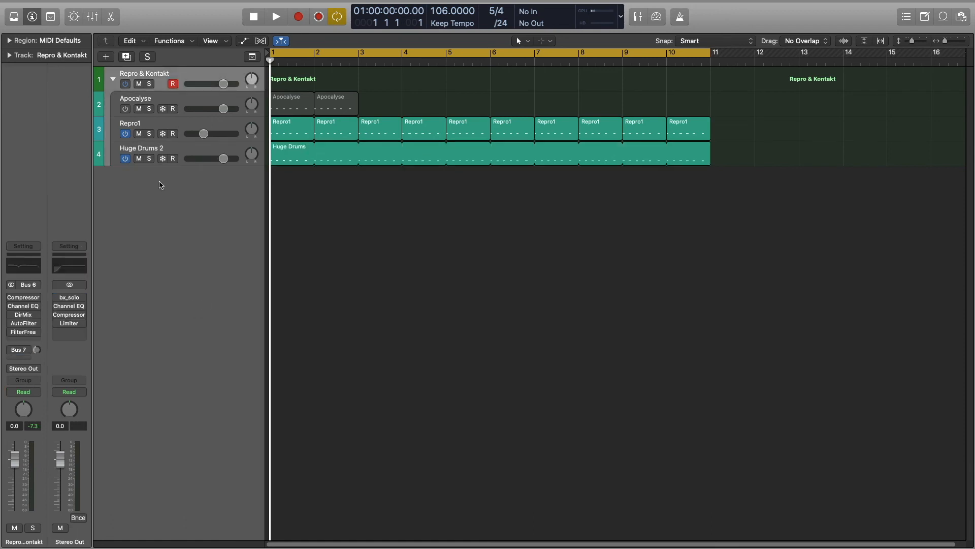
key(space)
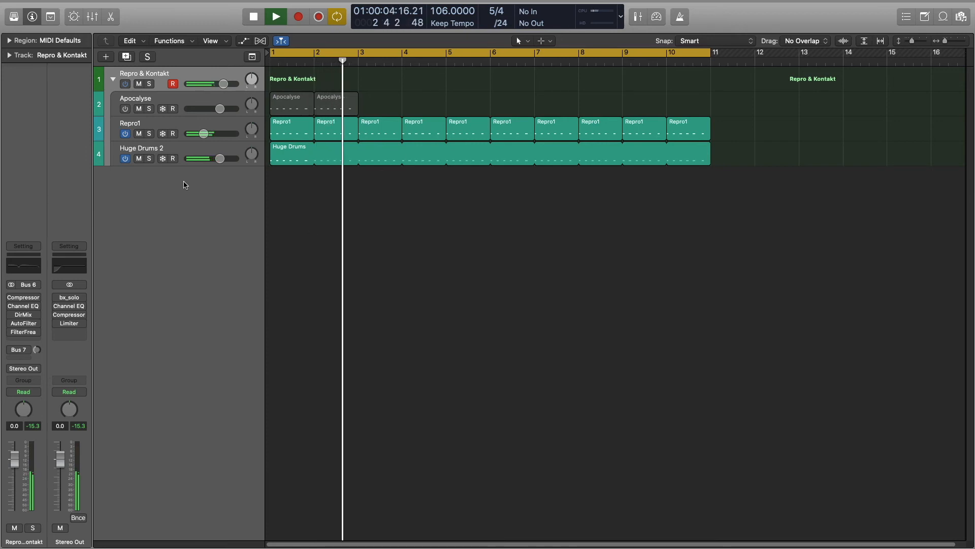
- Mute the Repro1 track and play Huge Drums 2 on its own
click(139, 134)
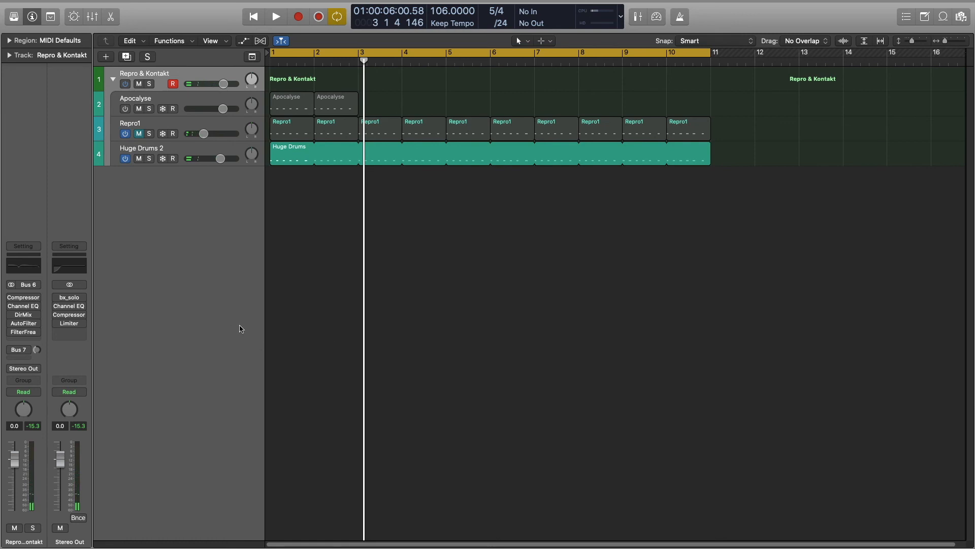
key(space)
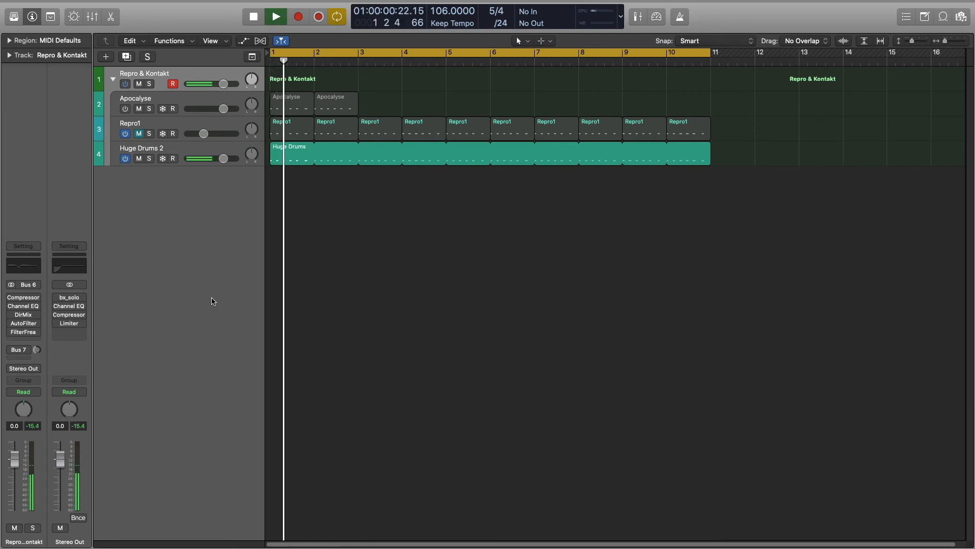
key(space)
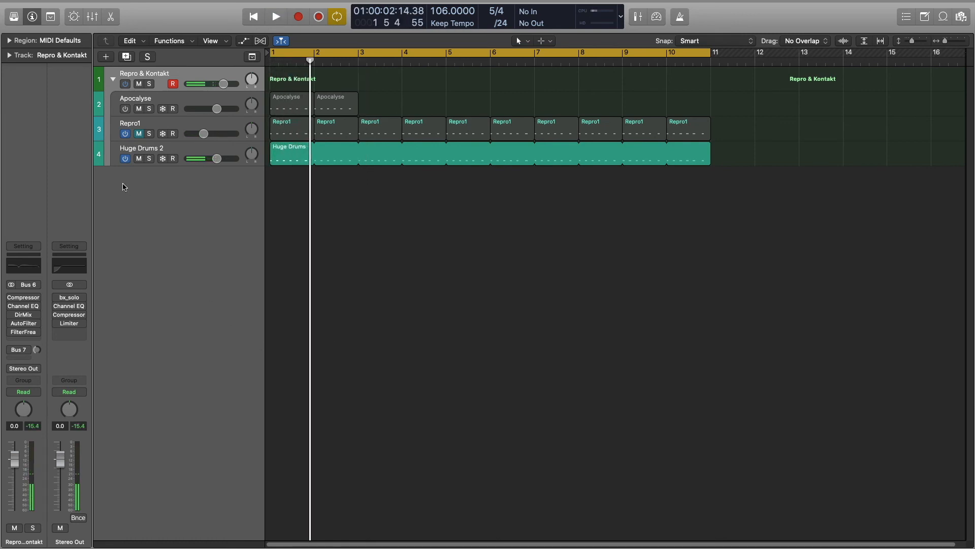
- Mute Huge Drums 2 and unmute Repro1 to play Repro1 on its own
click(138, 159)
click(138, 134)
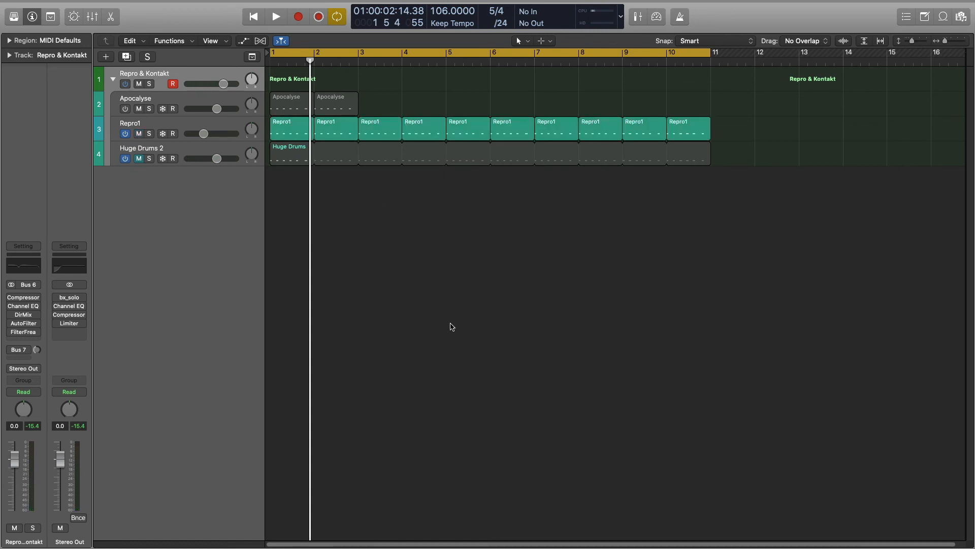
key(space)
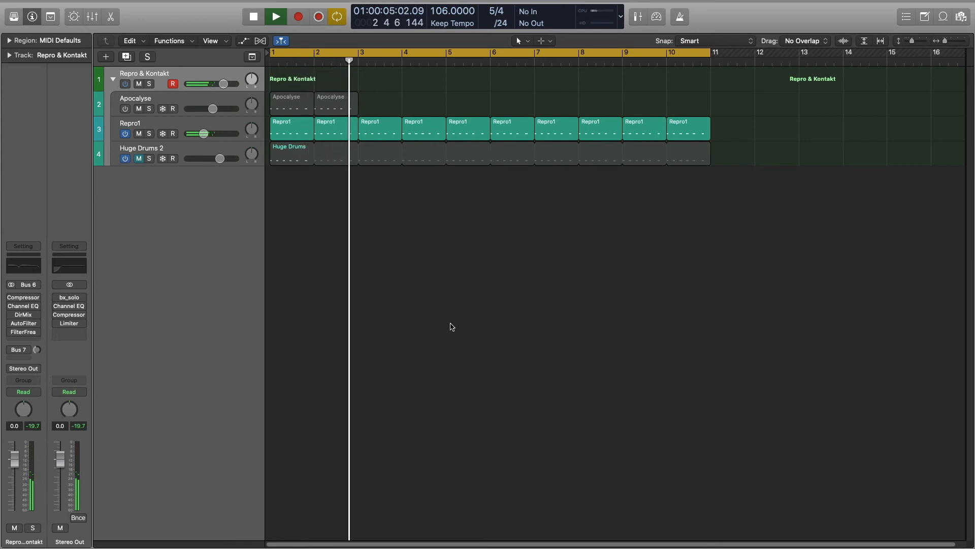
key(space)
- Isolate the Huge Drums 2 track by muting Repro1 and unmuting the drums, and open its Serum instrument for playback
click(139, 134)
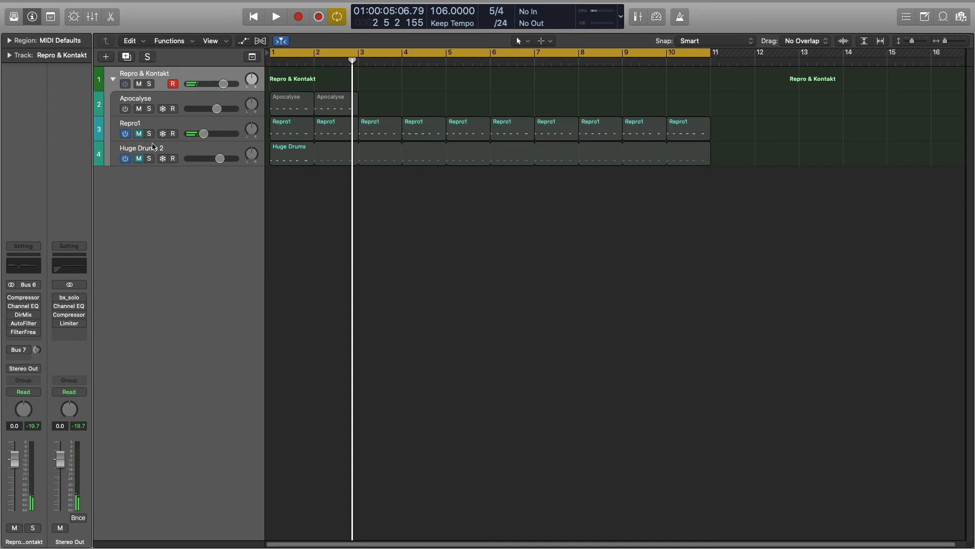
click(155, 151)
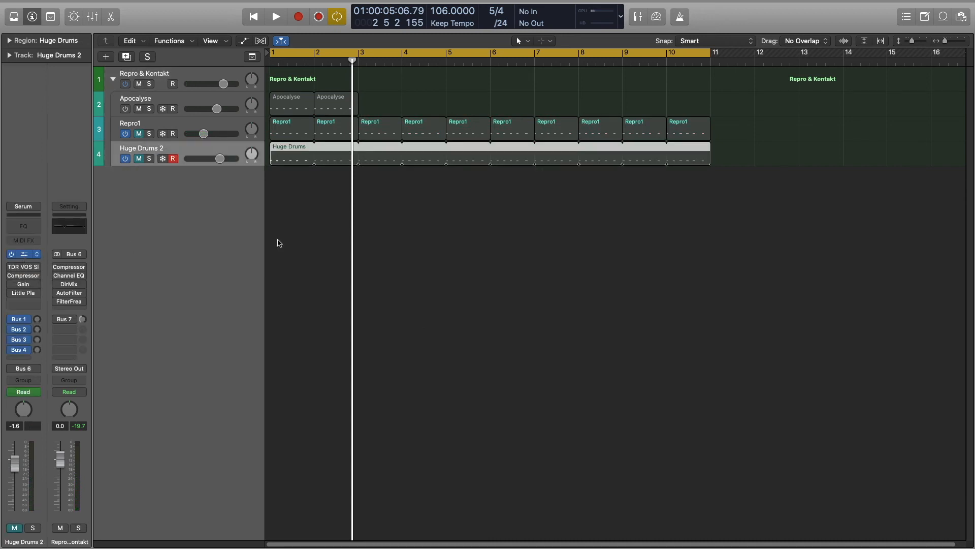
key(v)
drag(258, 39, 557, 48)
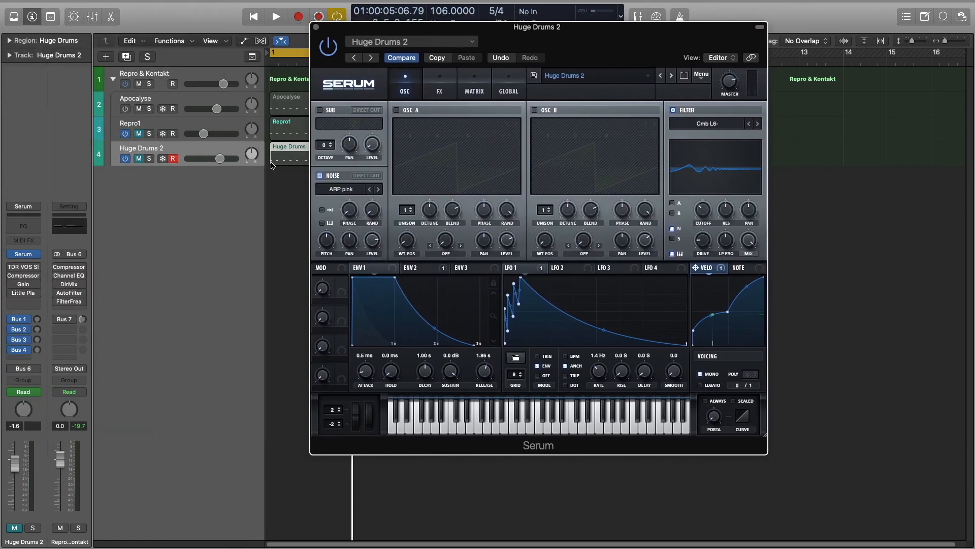
click(139, 158)
key(space)
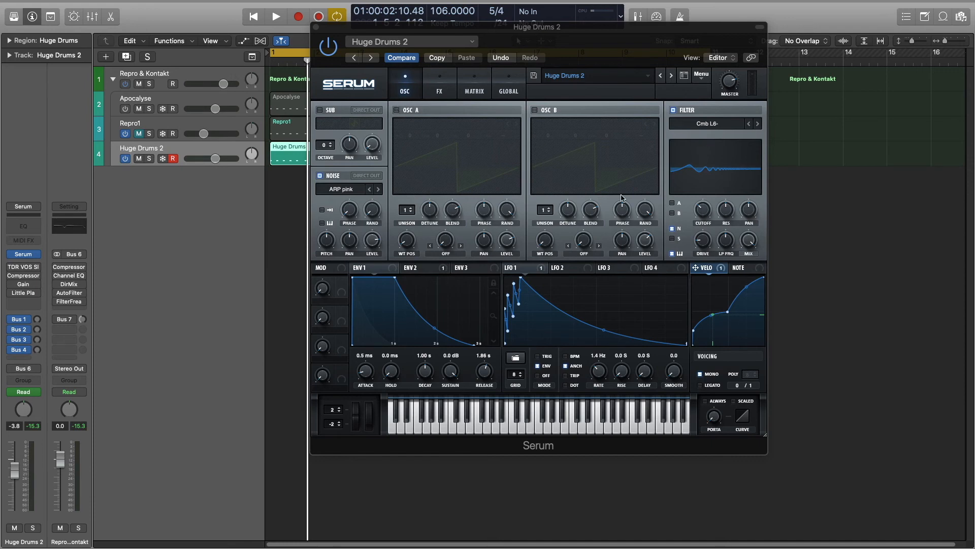
- Play the drum part while switching Serum's Cmb L6- filter off and on for comparison, leaving it enabled
click(674, 110)
key(space)
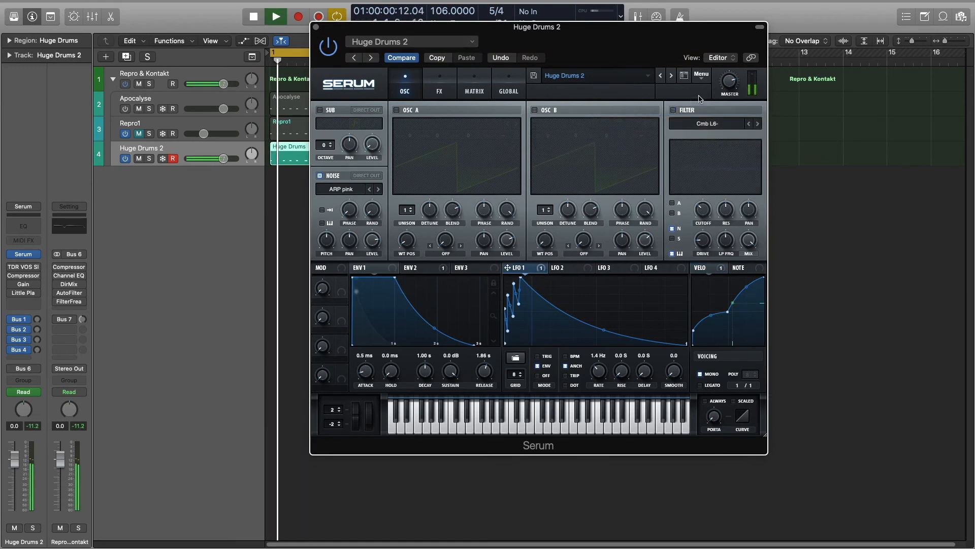
click(674, 110)
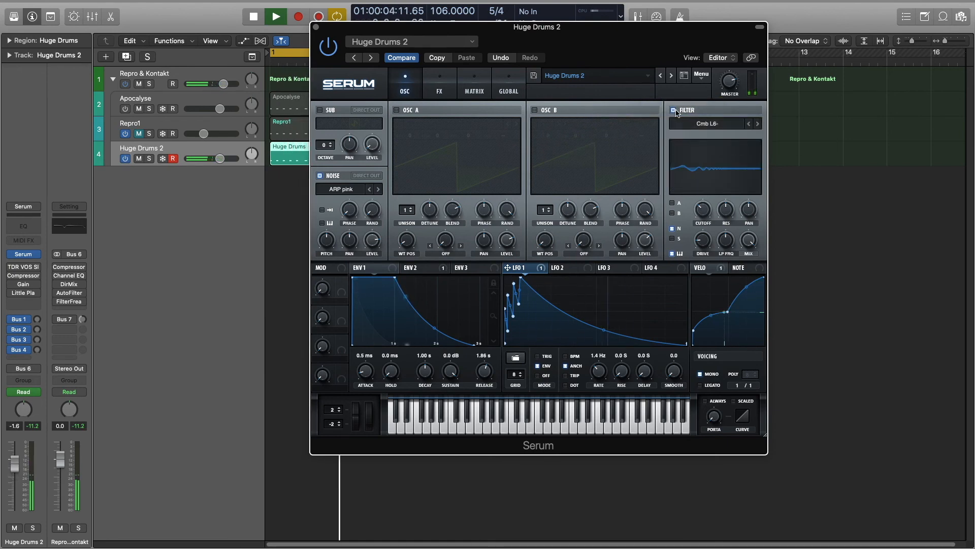
click(674, 110)
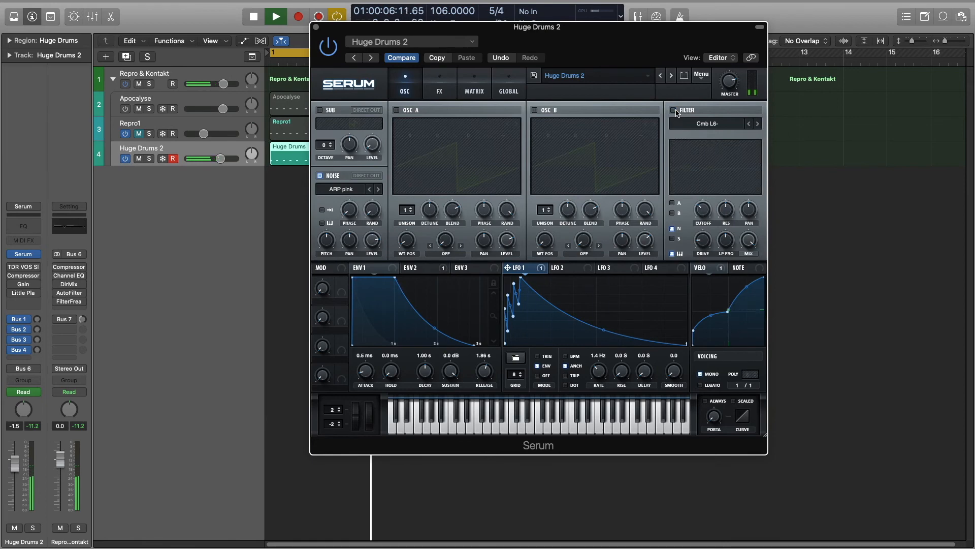
key(space)
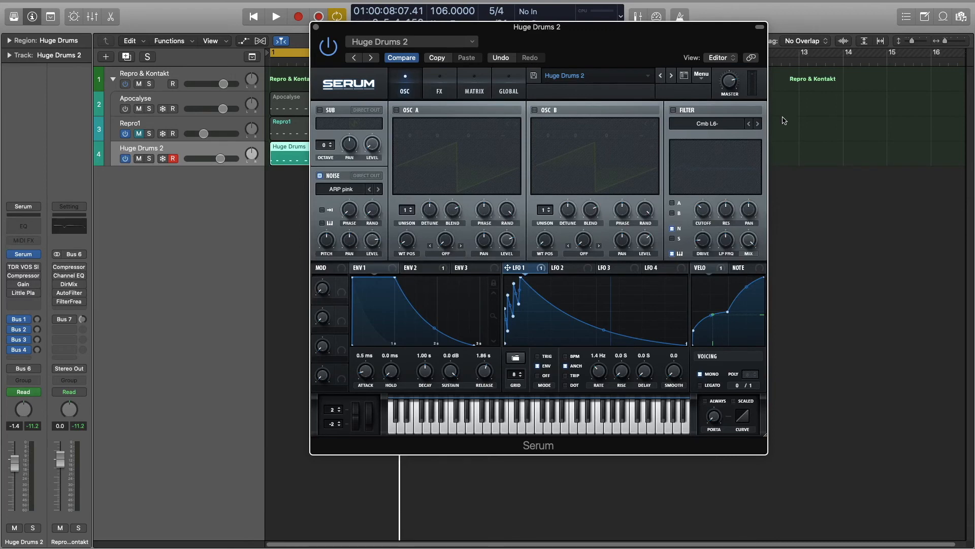
click(683, 111)
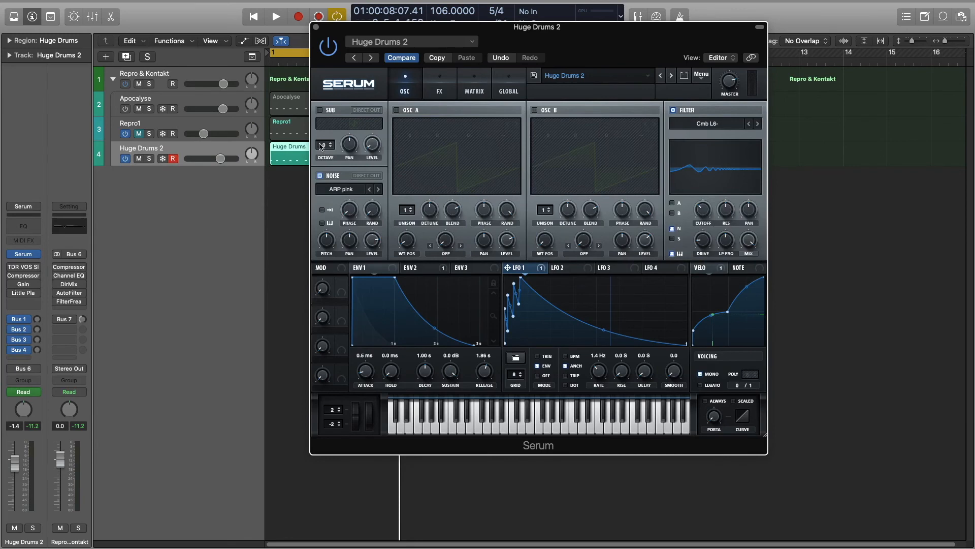
- Switch Serum's sub oscillator on to audition a pitched tone through the filter, and switch it off again
click(320, 111)
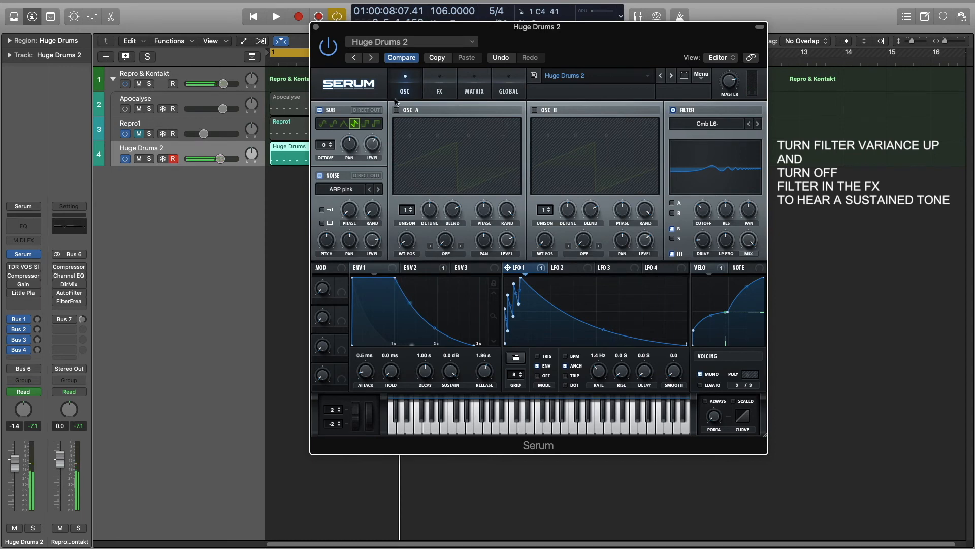
click(319, 110)
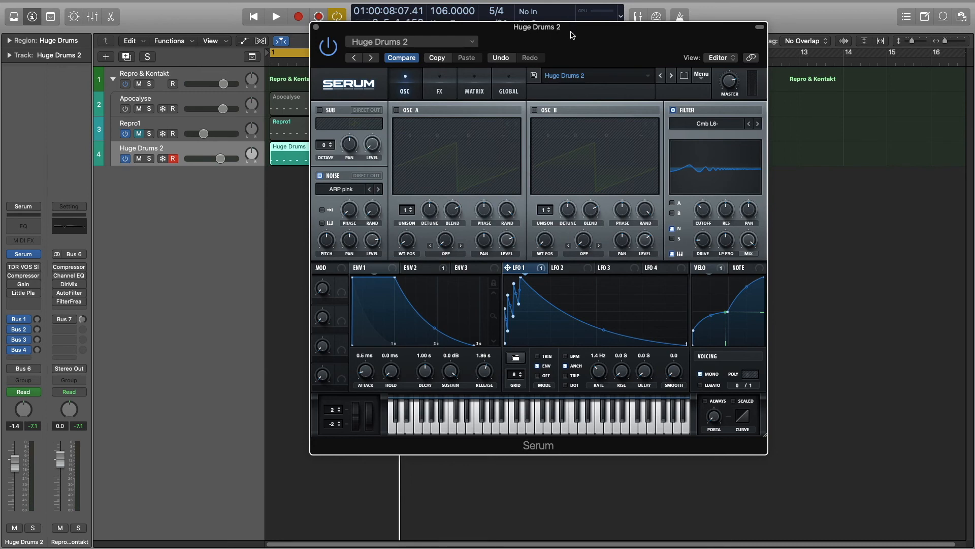
- Move the Serum window clear of the transport and replay the loop, comparing the sound with the oscillator-page filter bypassed and active
drag(571, 31, 583, 86)
click(276, 17)
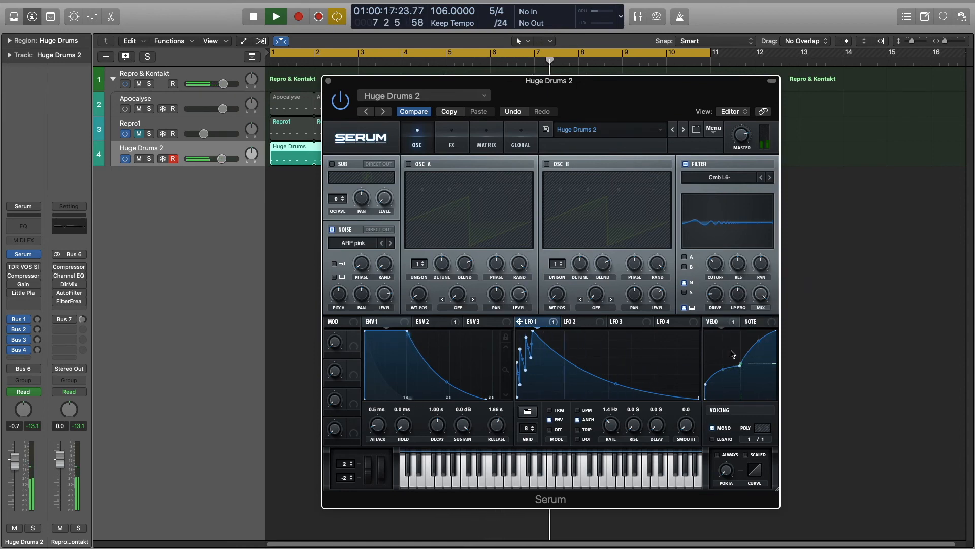
click(686, 165)
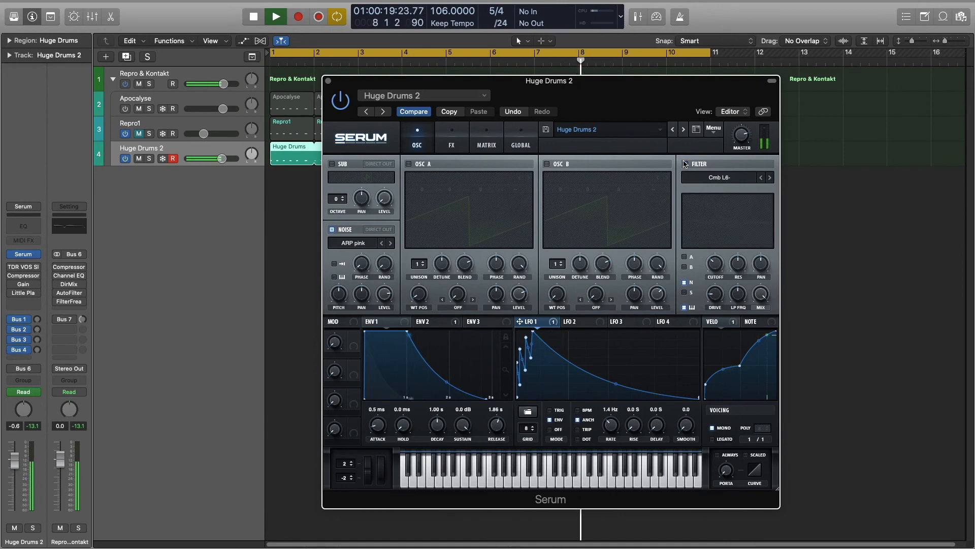
click(685, 164)
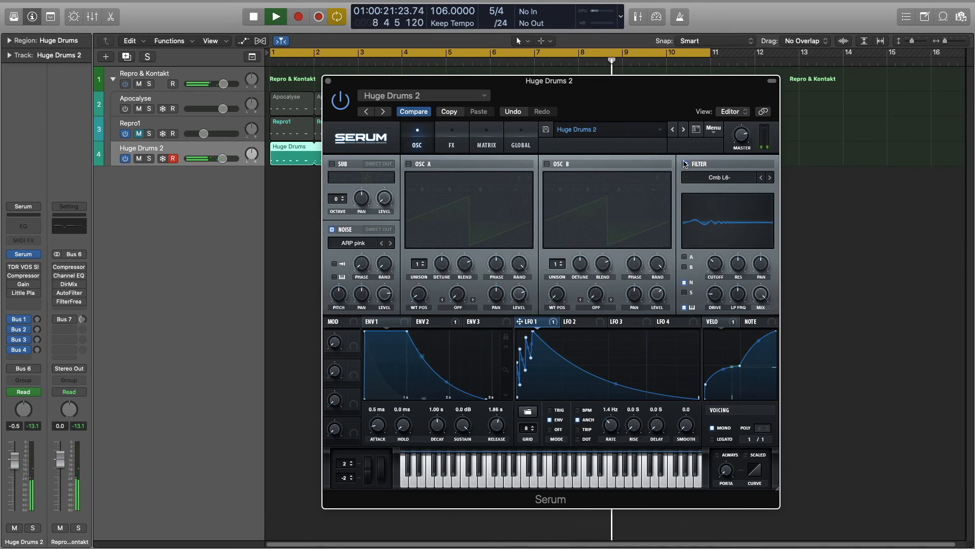
click(686, 164)
click(685, 164)
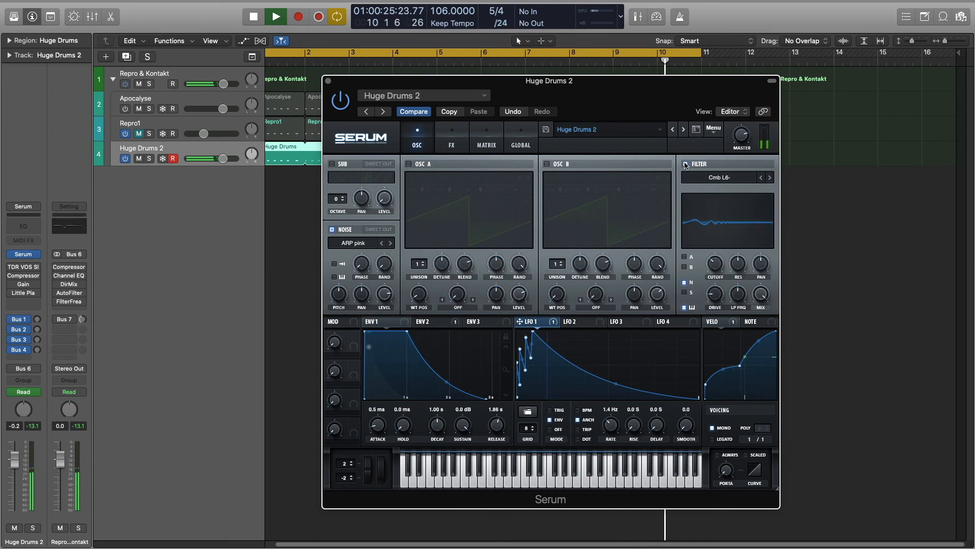
key(space)
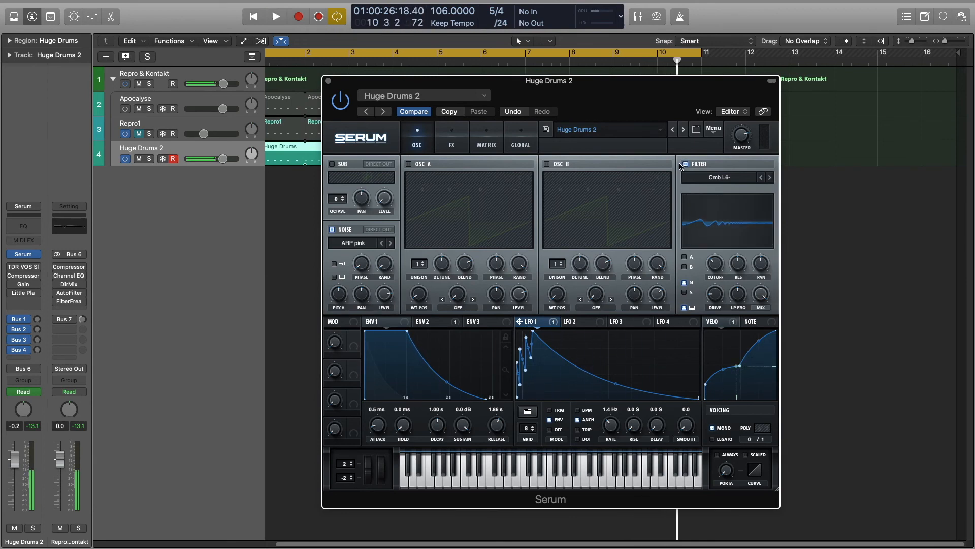
- Look over Serum's effects rack and compare it with the oscillator page
click(452, 147)
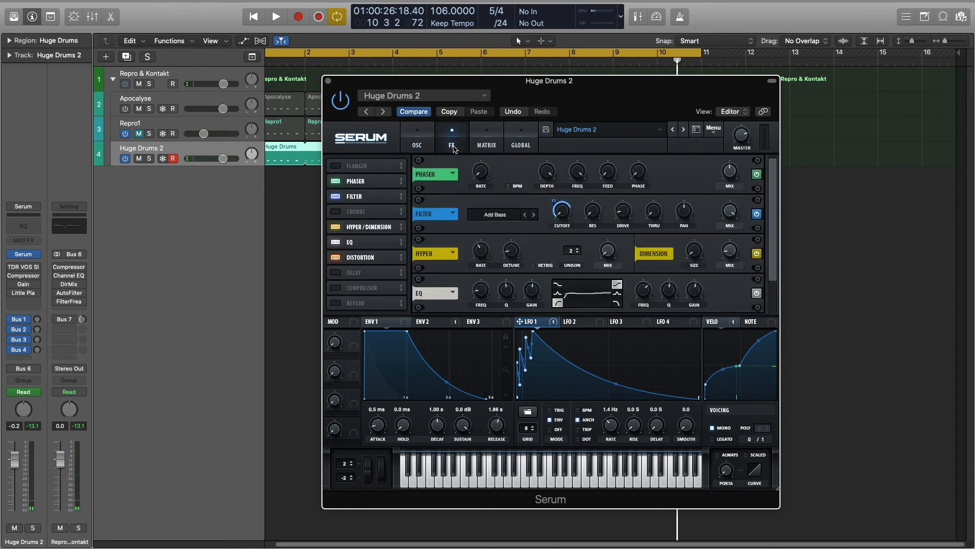
click(416, 145)
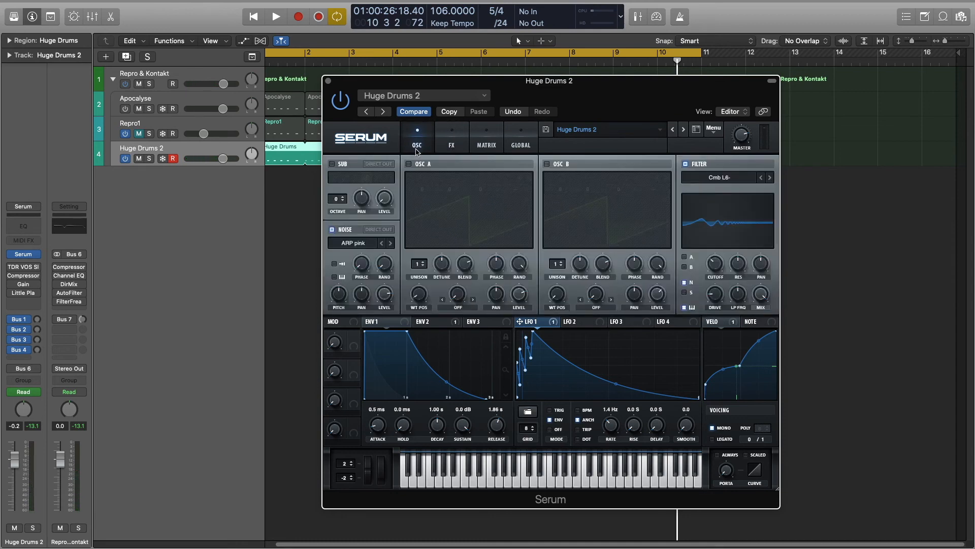
click(447, 140)
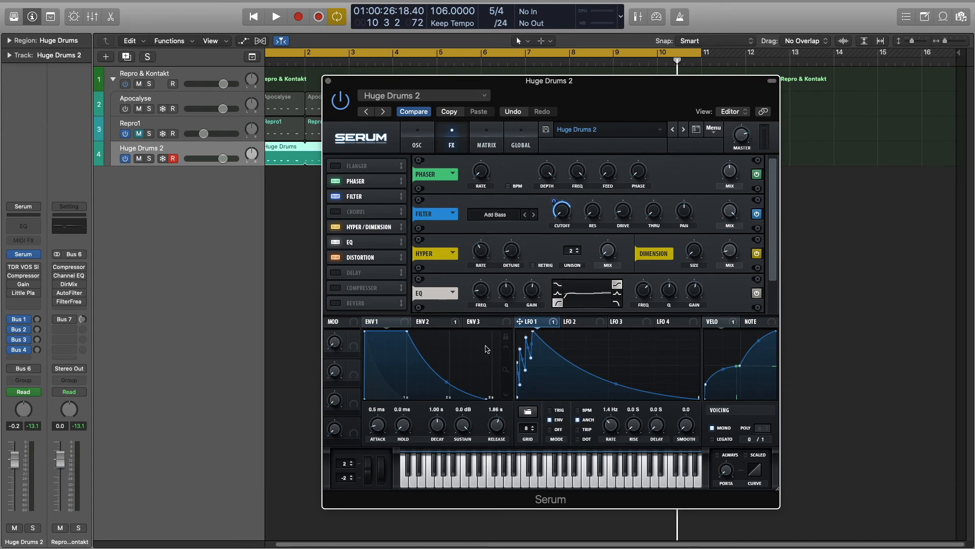
- Bypass LFO 1's modulation of the FX filter frequency and toggle Env 2's bypass so that its modulation is active
click(435, 322)
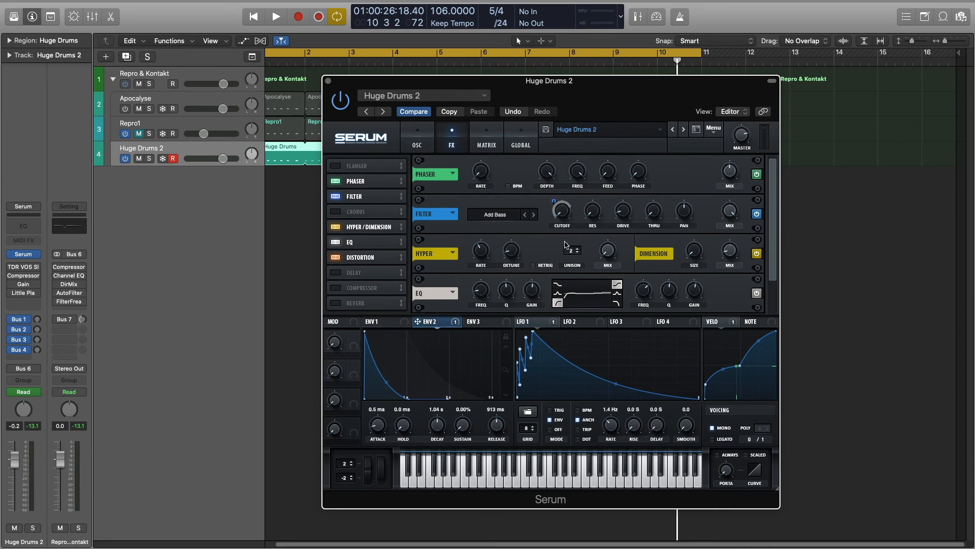
right_click(562, 217)
click(586, 233)
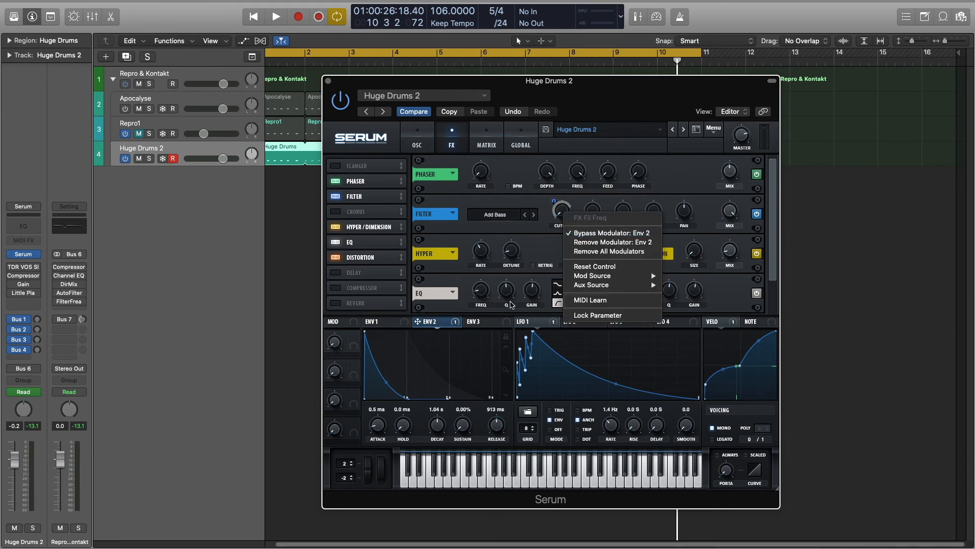
right_click(529, 326)
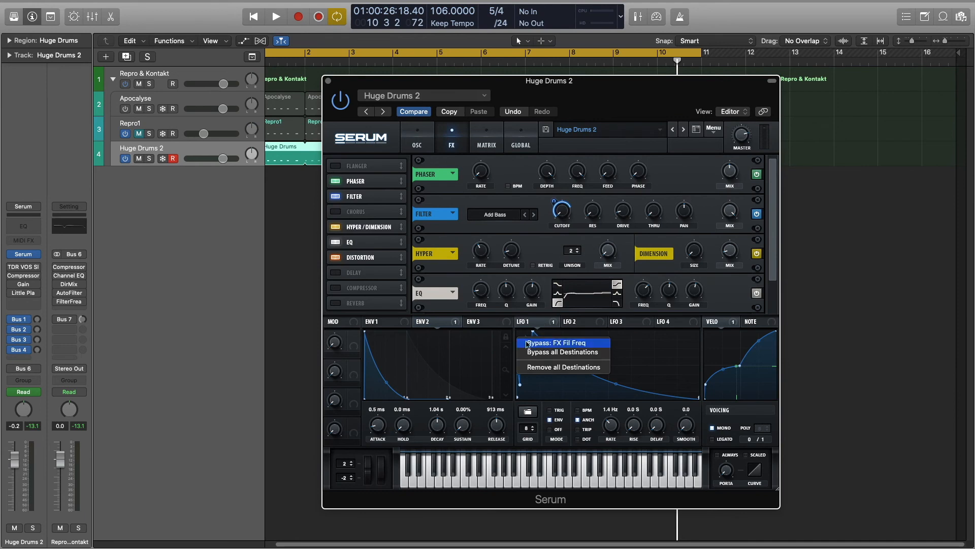
click(544, 342)
right_click(440, 329)
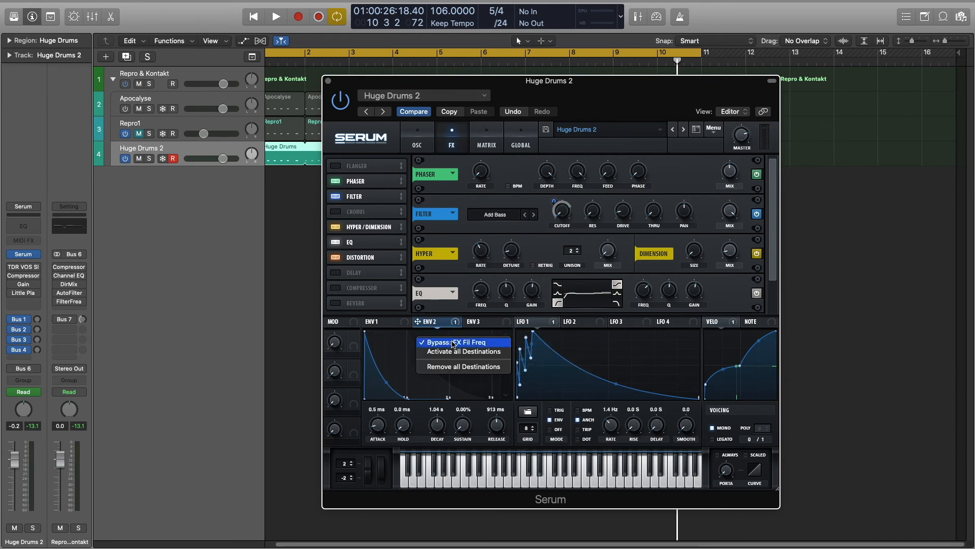
click(453, 342)
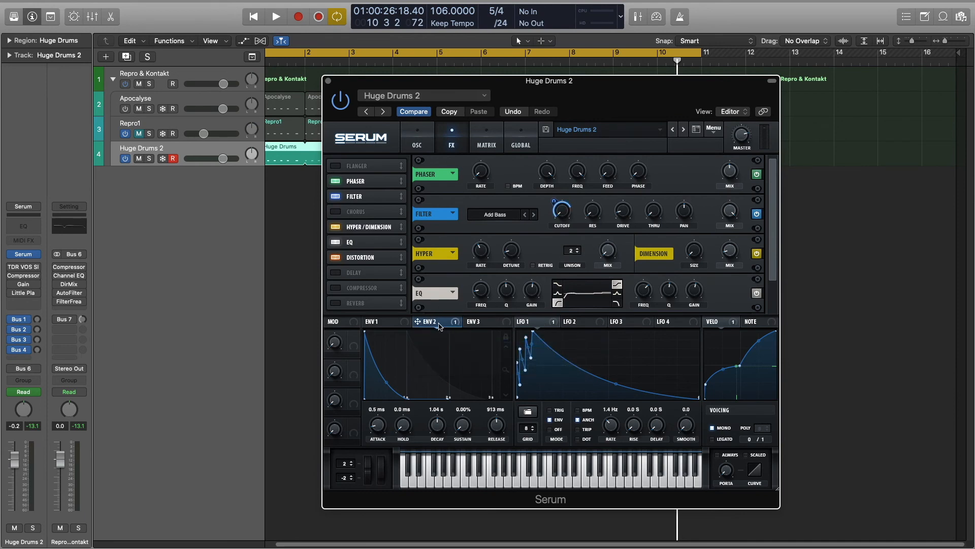
- Set Env 2's modulation depth on the FX filter frequency to 55 while the loop plays, and bypass that modulation
key(space)
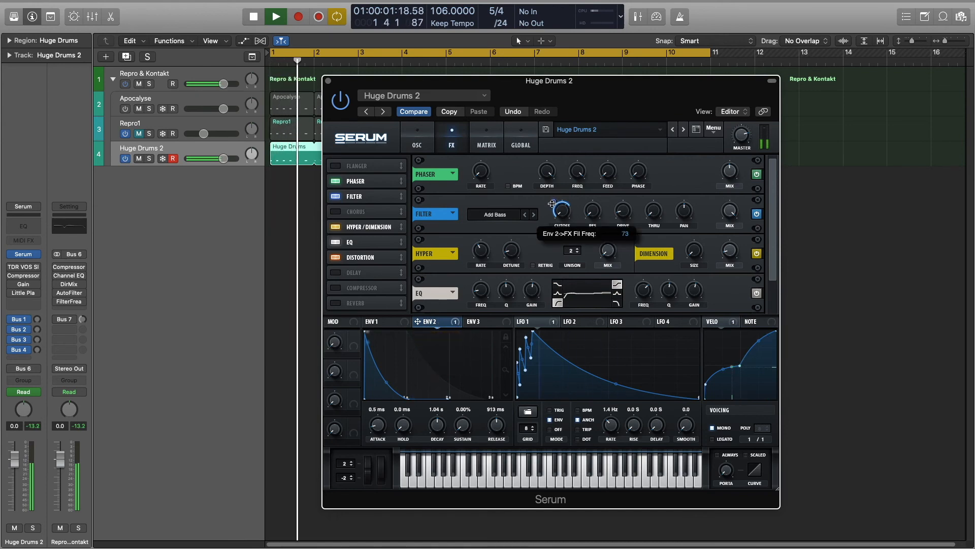
drag(552, 202, 548, 209)
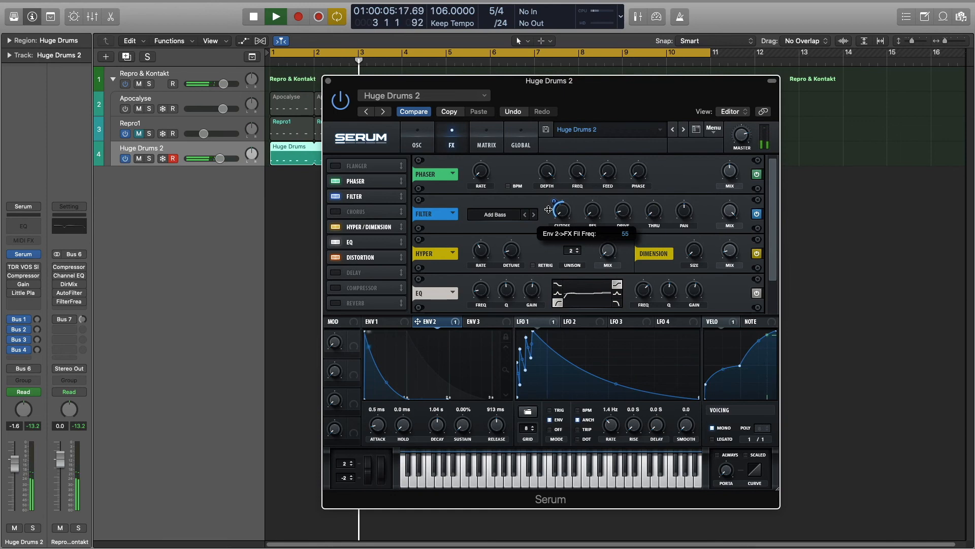
right_click(449, 324)
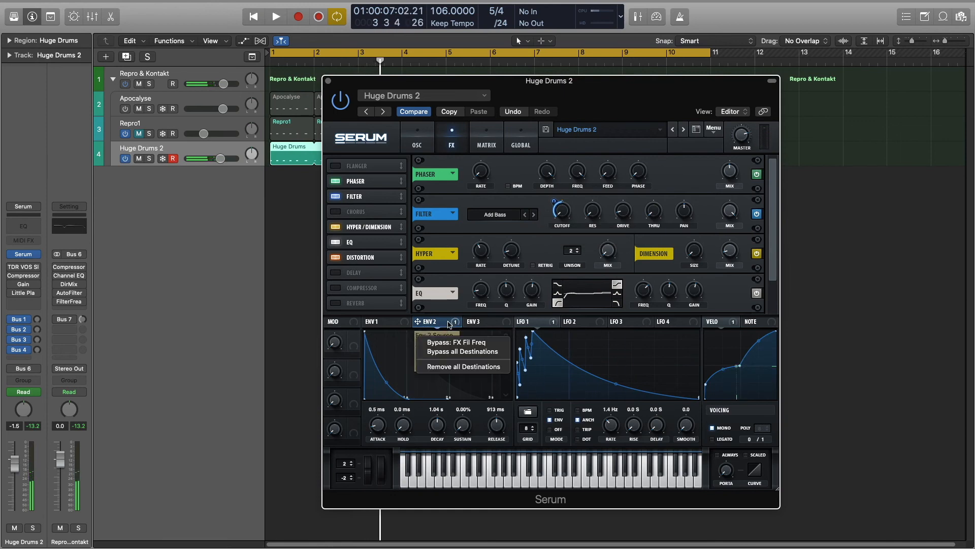
click(452, 342)
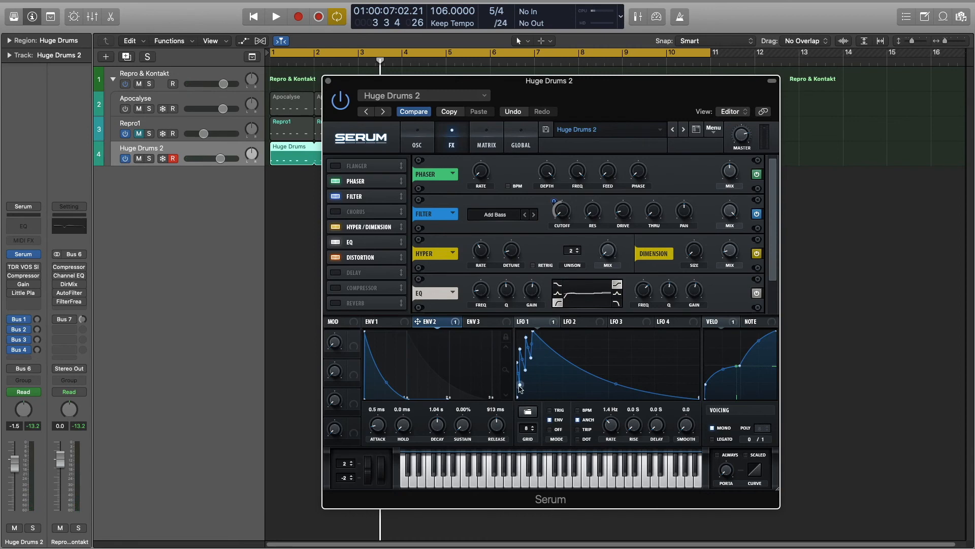
- Reactivate LFO 1's modulation of the FX filter frequency and play the loop briefly to audition it
right_click(536, 326)
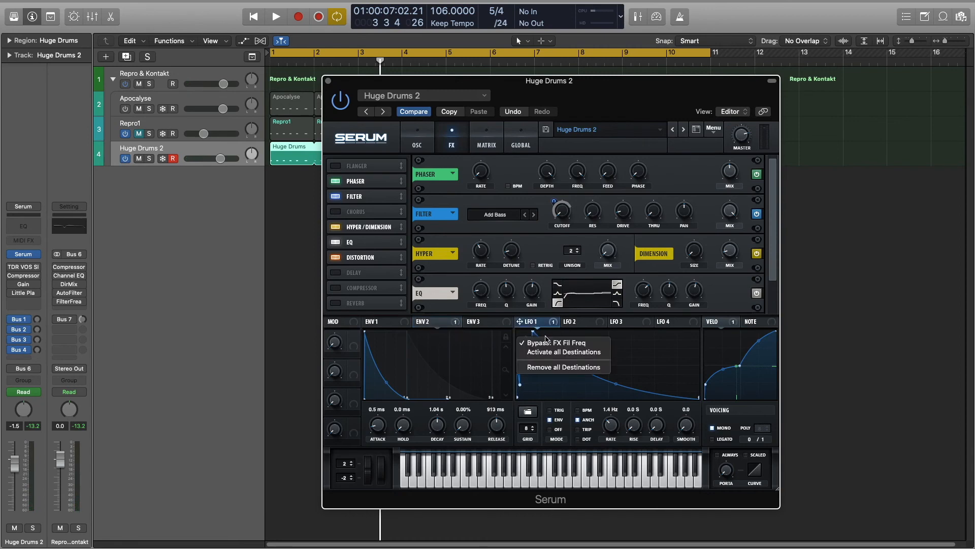
click(554, 339)
key(space)
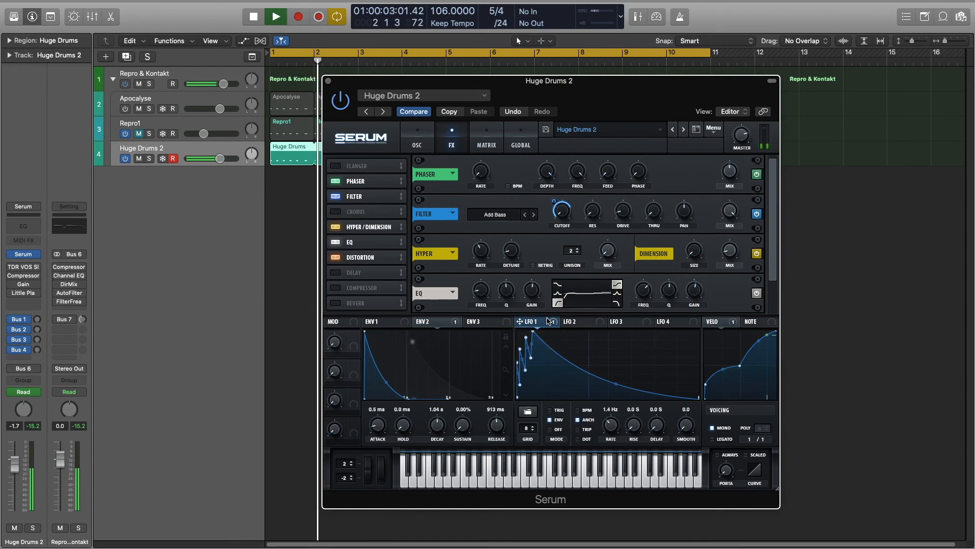
key(space)
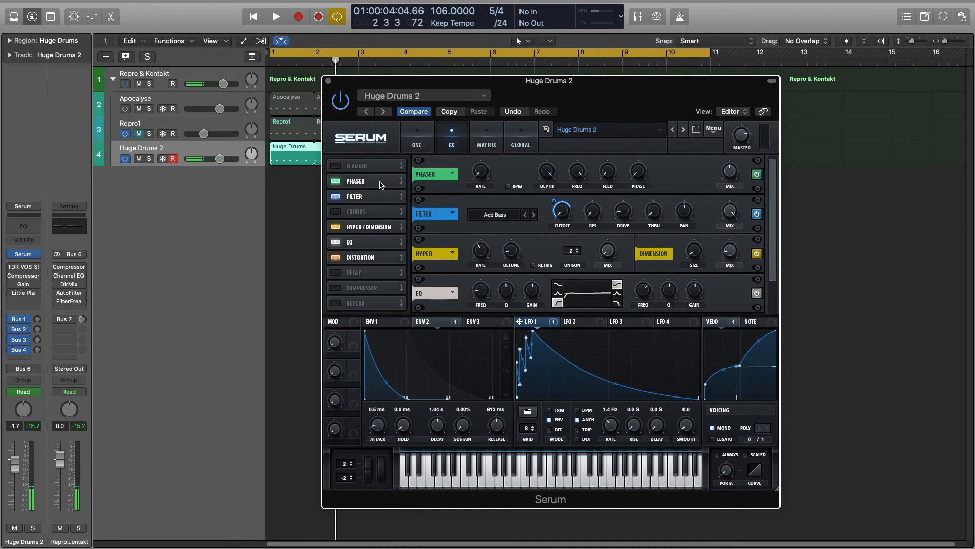
- Switch the phaser off and back on in the effects rack and examine its rate, depth and frequency controls
click(336, 181)
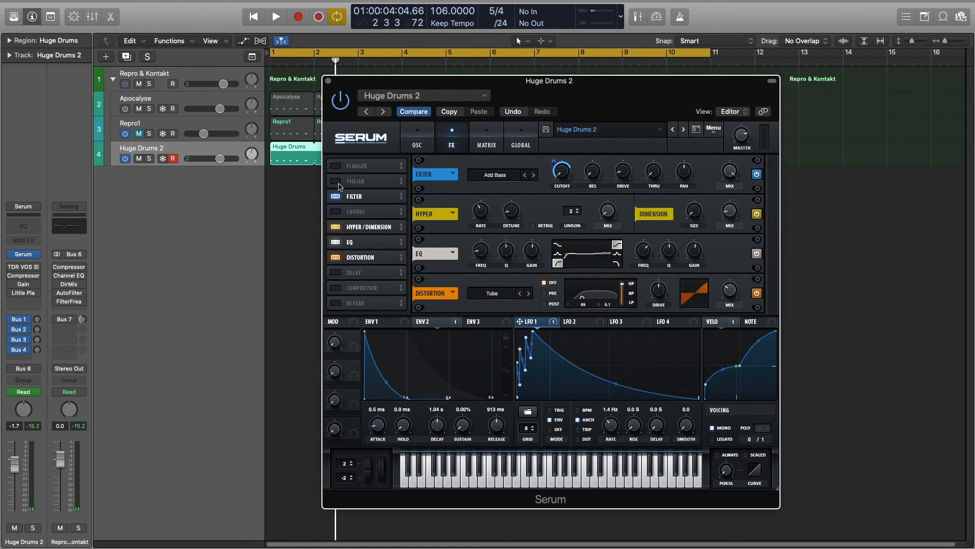
click(337, 182)
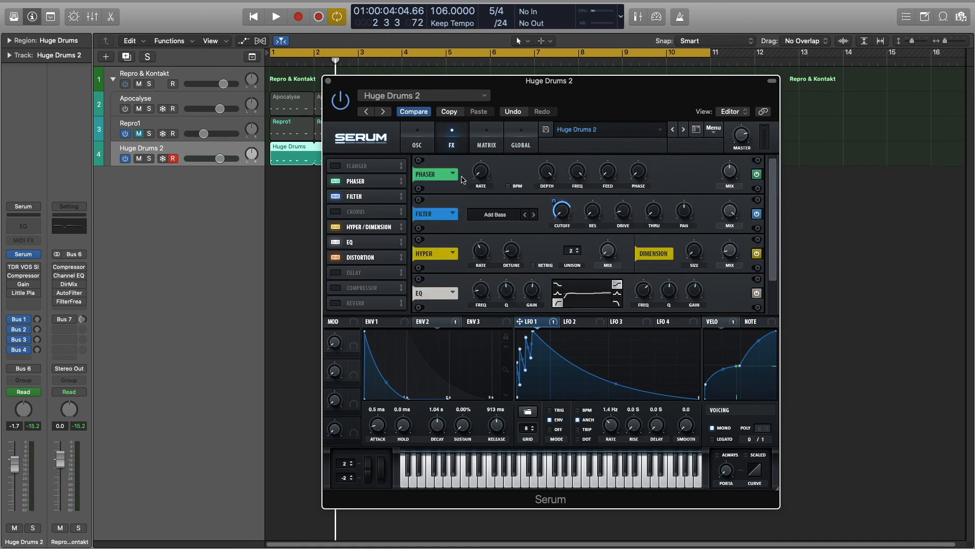
mouse_move(474, 173)
mouse_move(579, 172)
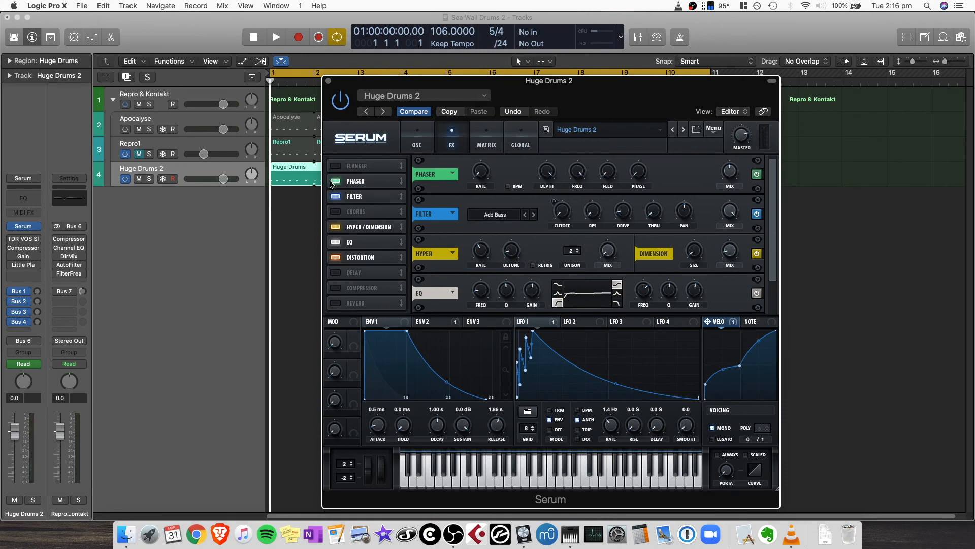
- Audition the phaser on the playing loop by sweeping its frequency, setting its mix to 48% and toggling its bypass
key(space)
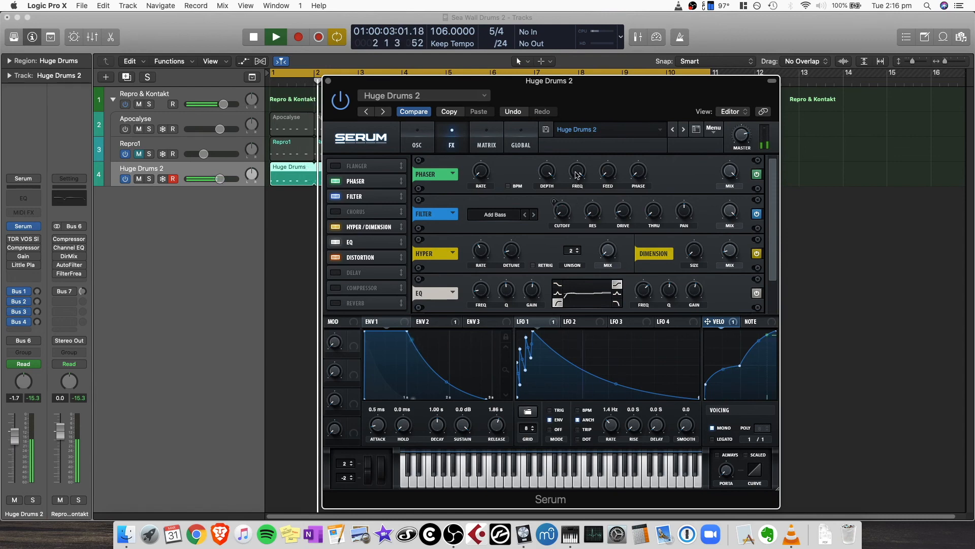
drag(577, 184, 580, 333)
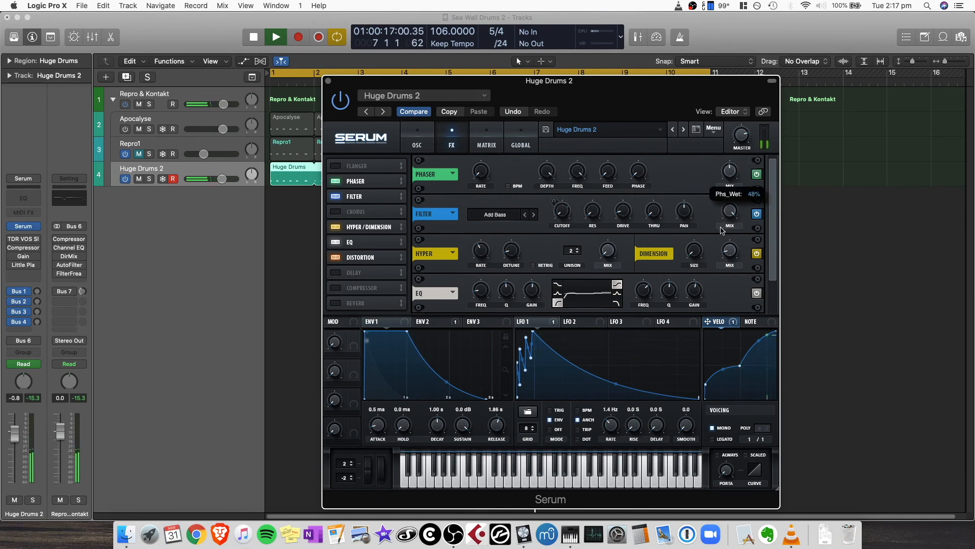
click(757, 174)
click(760, 177)
click(760, 177)
click(760, 176)
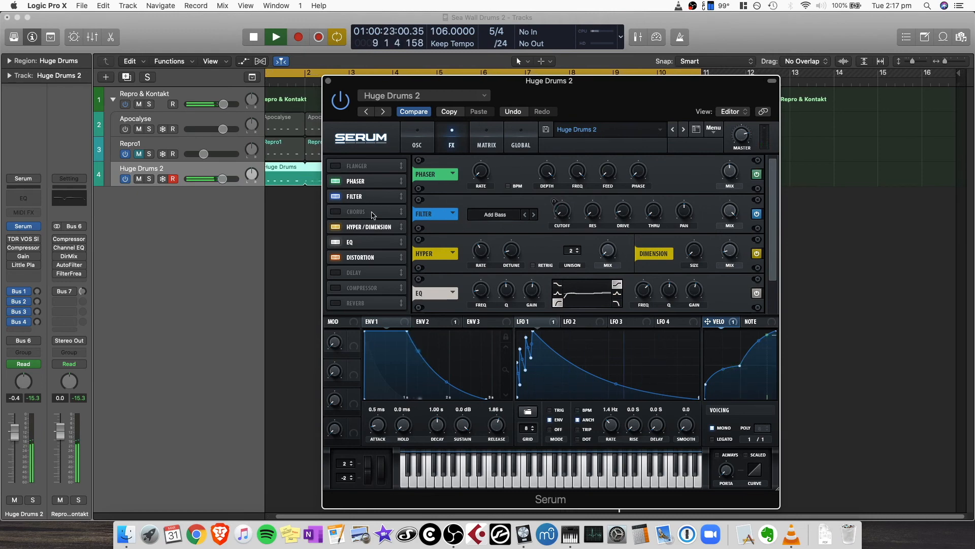
- Compare the loop with the Add Bass FX filter off and on, and adjust the filter's drive
click(336, 196)
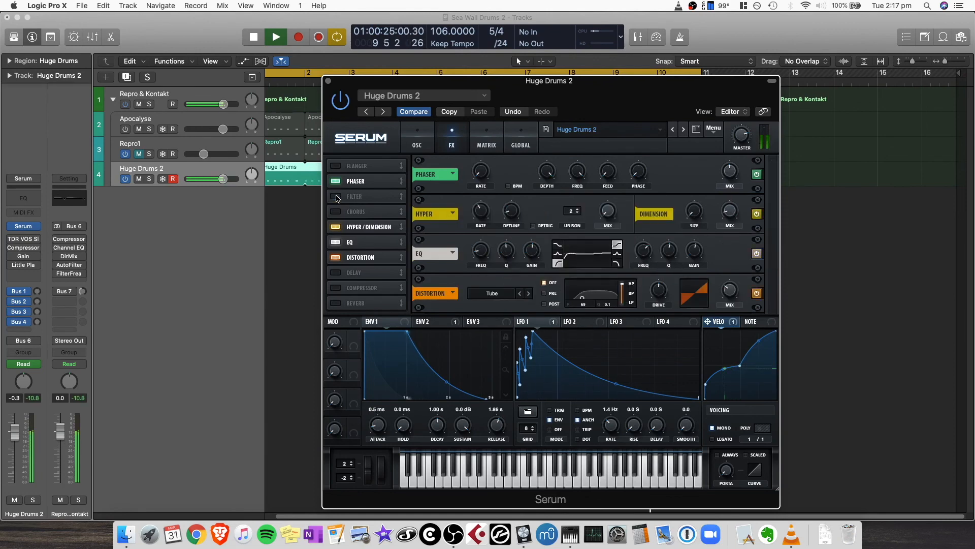
click(336, 196)
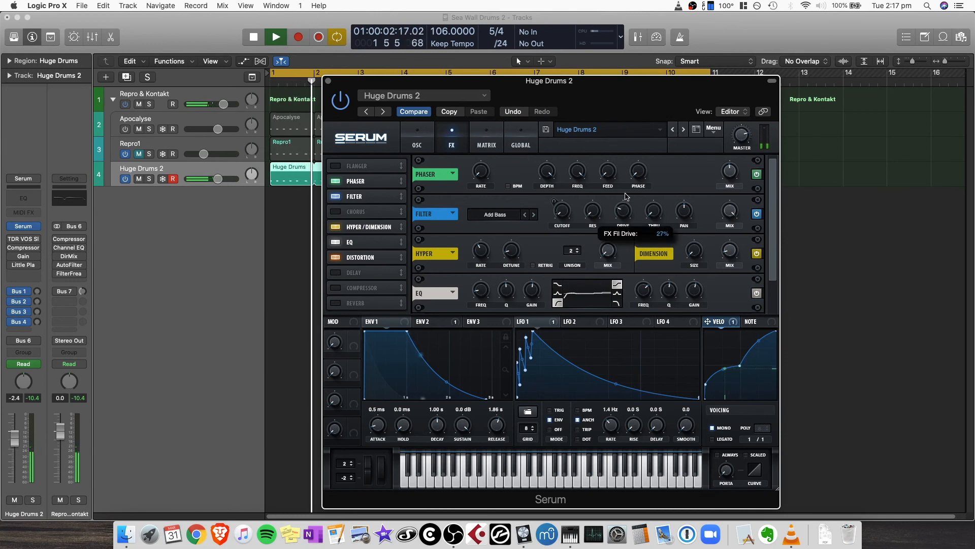
mouse_move(628, 189)
mouse_down()
mouse_move(633, 173)
mouse_move(624, 202)
mouse_up()
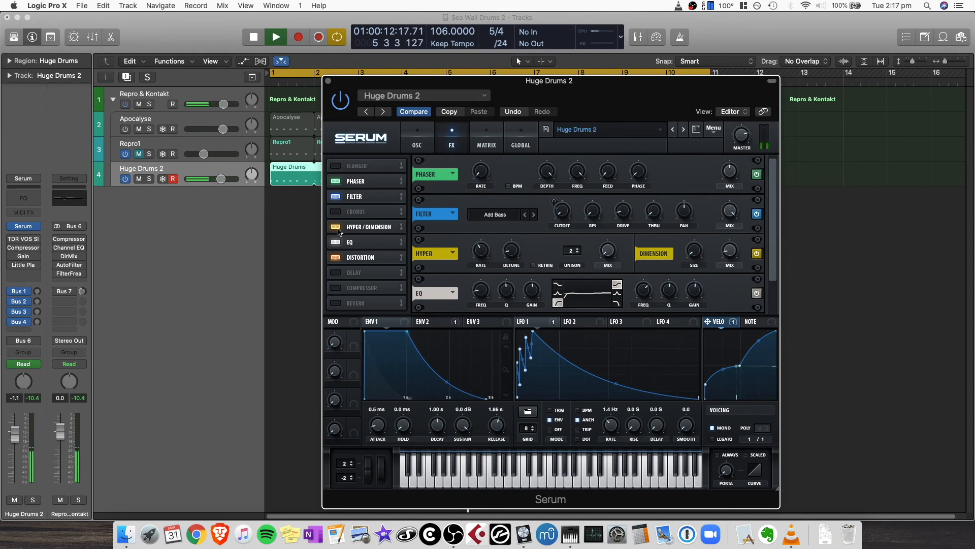
- Compare the playing loop with the Hyper/Dimension effect switched off and on, leaving it on
click(336, 227)
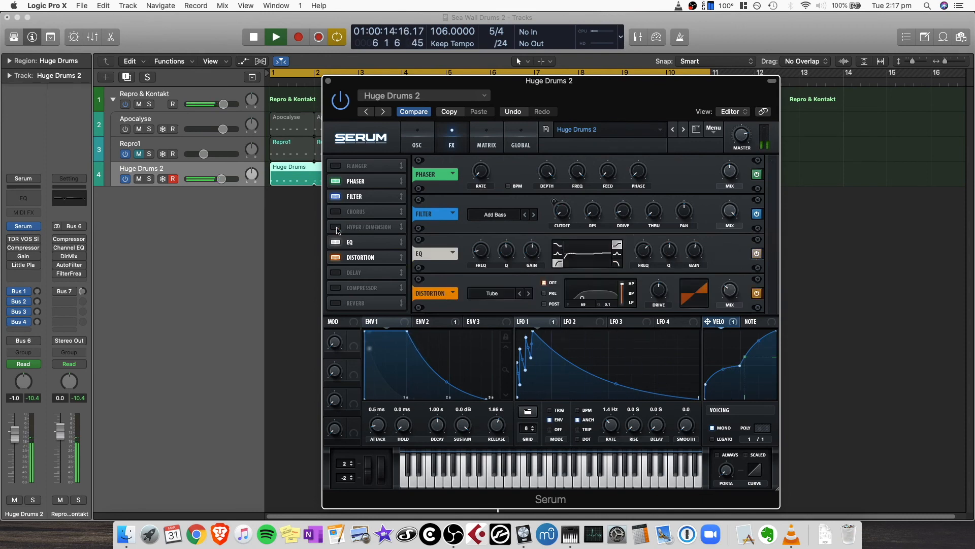
click(336, 227)
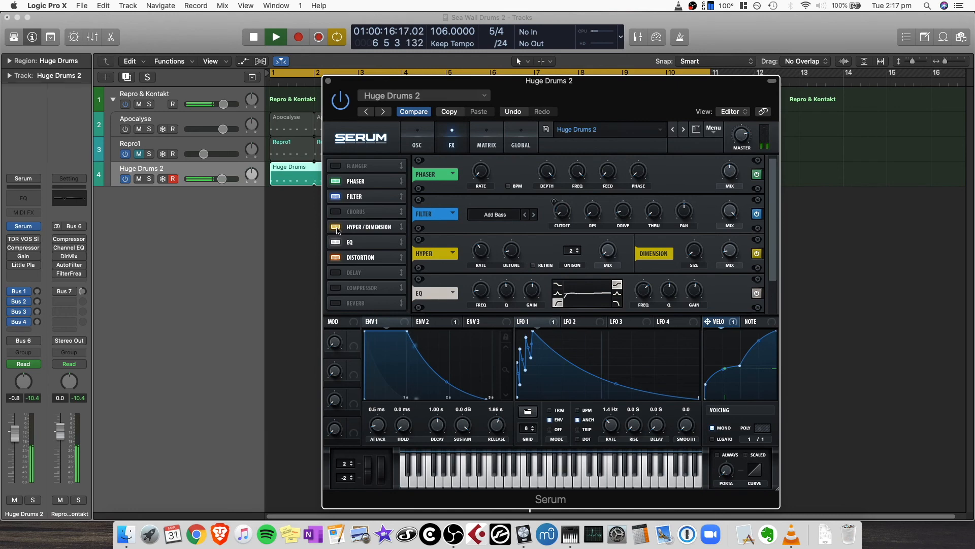
click(336, 227)
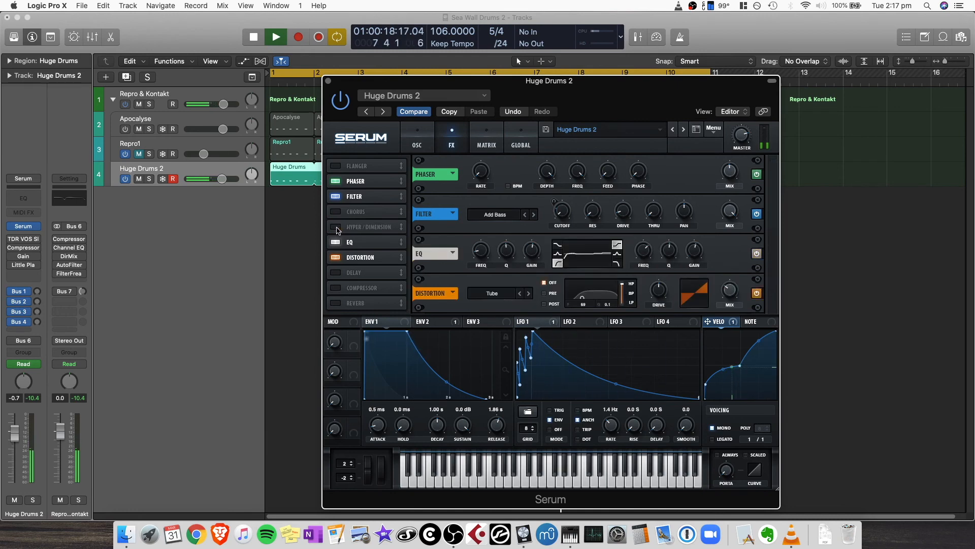
click(336, 227)
- Compare the playing loop with the EQ effect switched off and on, leaving it on
click(336, 243)
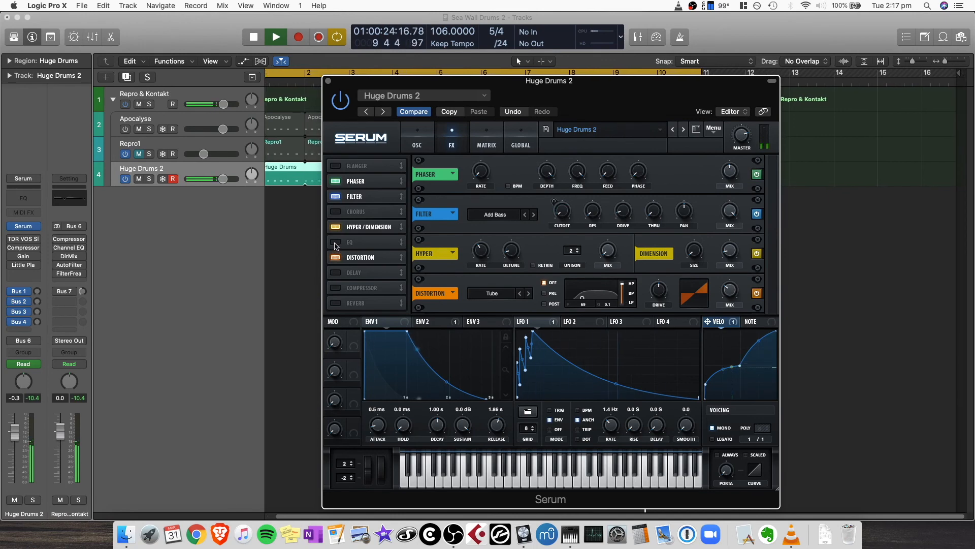
click(335, 243)
click(336, 243)
click(335, 243)
drag(774, 267, 774, 333)
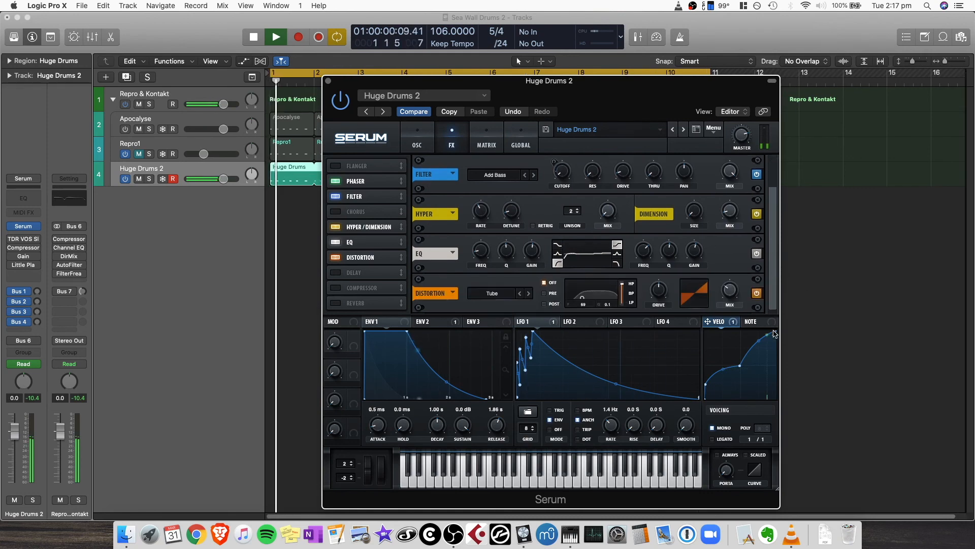
click(757, 254)
click(757, 254)
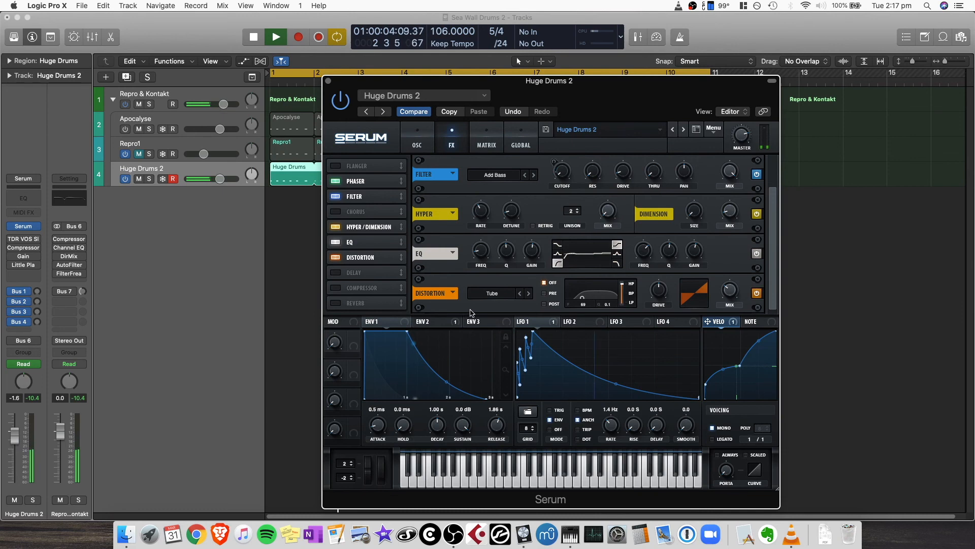
- Switch the distortion effect off and back on for comparison, and set Env 1's release to 1.35 s
click(335, 258)
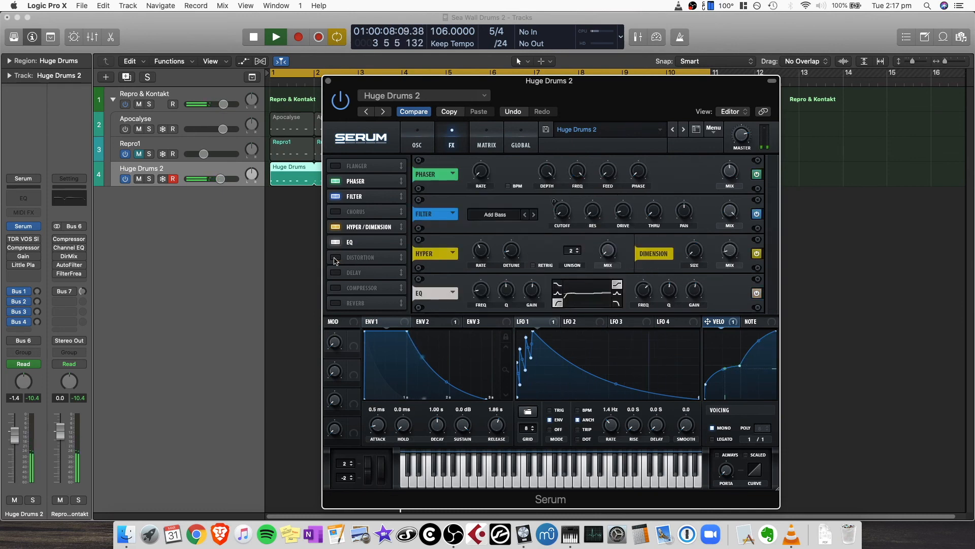
click(334, 258)
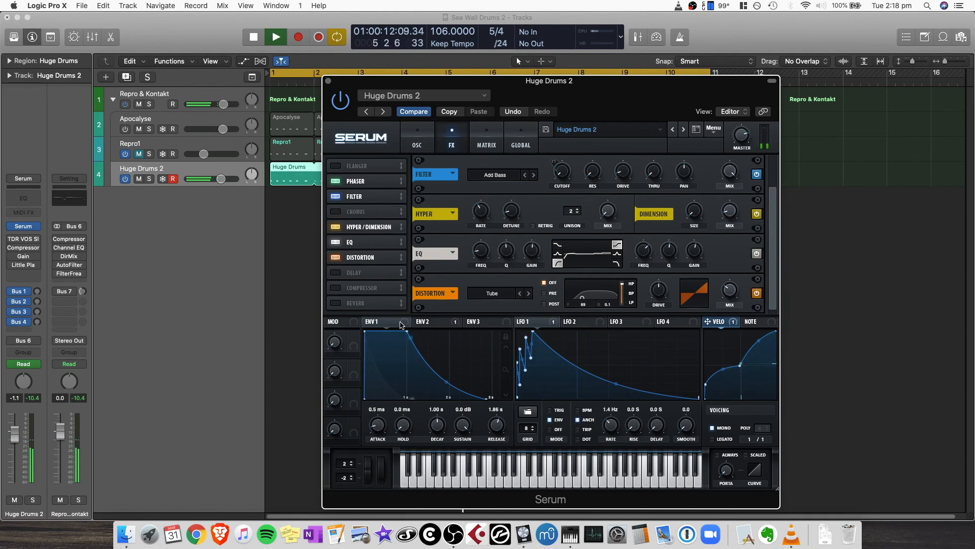
mouse_move(496, 425)
mouse_down()
mouse_move(491, 450)
mouse_move(498, 430)
mouse_up()
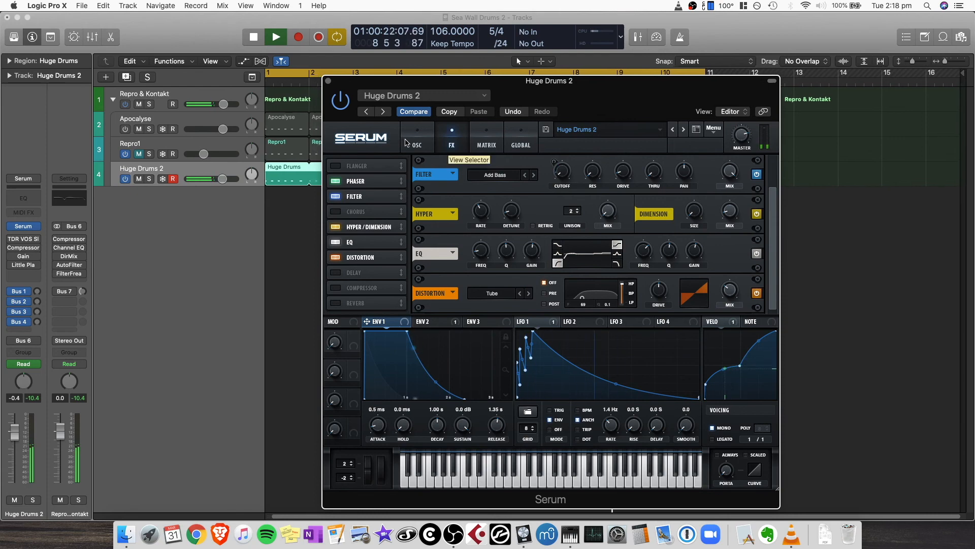
- Look over the modulation matrix's FX filter frequency routings and compare them with the effects rack
click(483, 138)
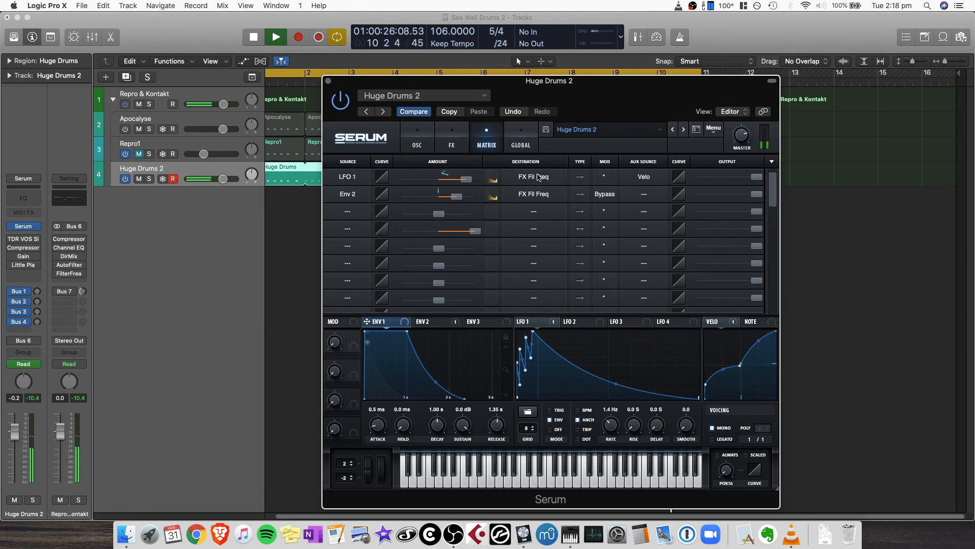
click(452, 138)
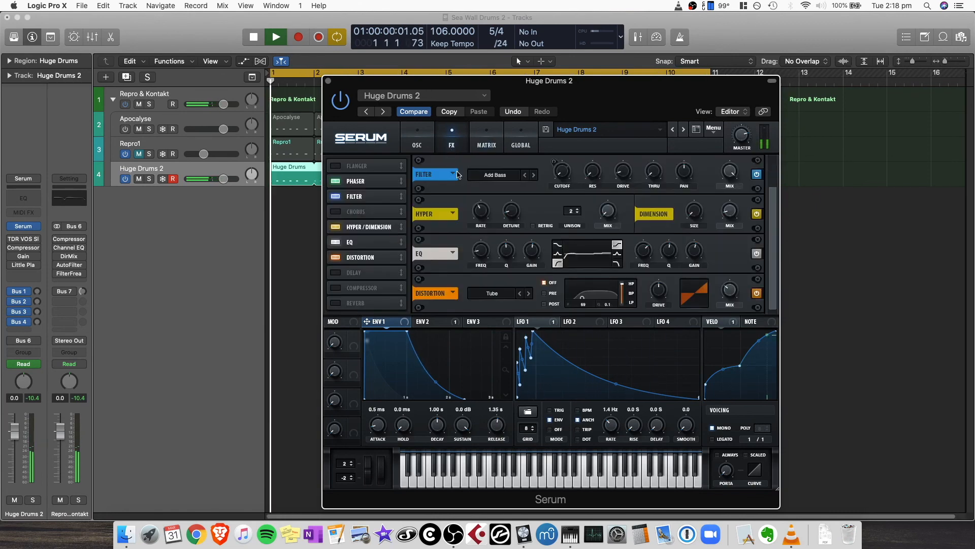
click(483, 144)
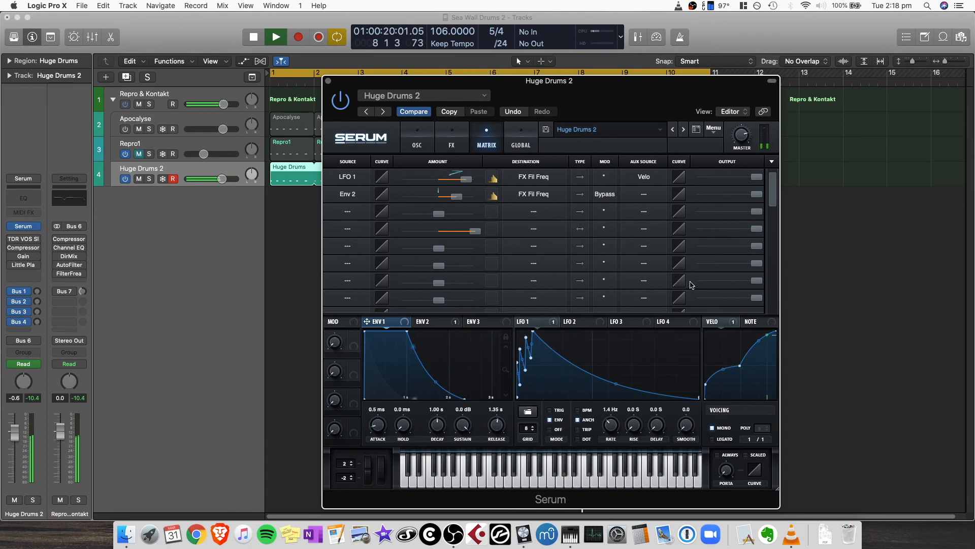
- Clear the aux source of the LFO 1 routing in the modulation matrix and assign Velo to it again
click(644, 177)
click(649, 180)
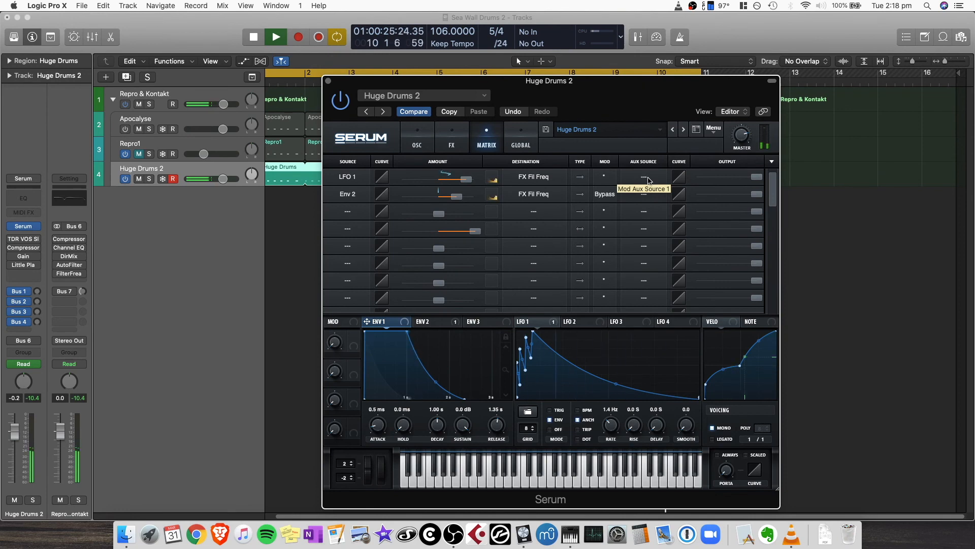
click(649, 180)
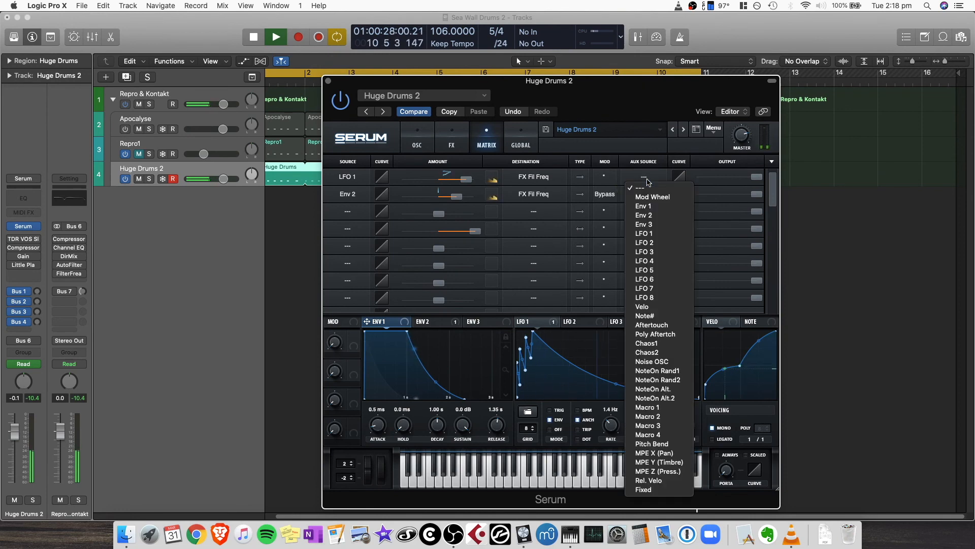
click(645, 306)
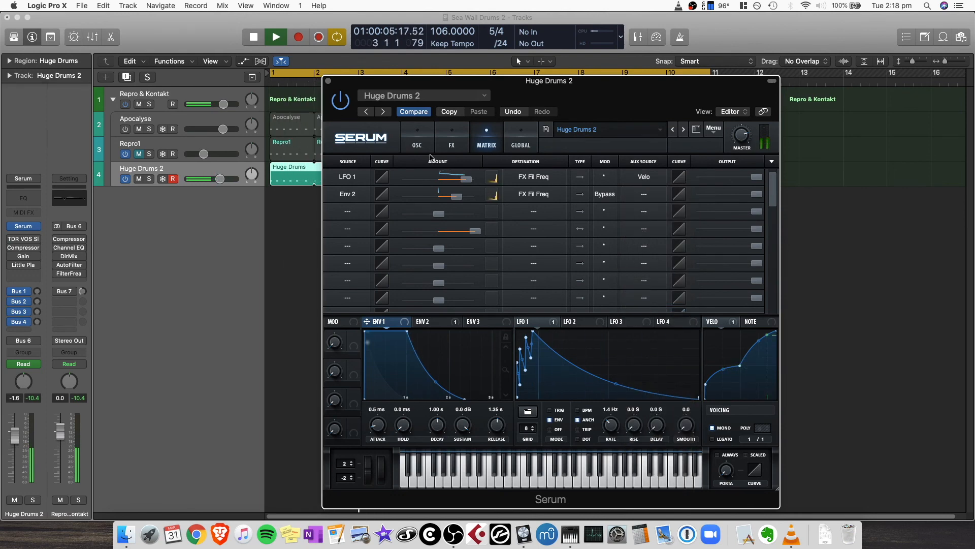
- View the oscillator page, return to the modulation matrix and look through the sources available for its third slot
click(416, 129)
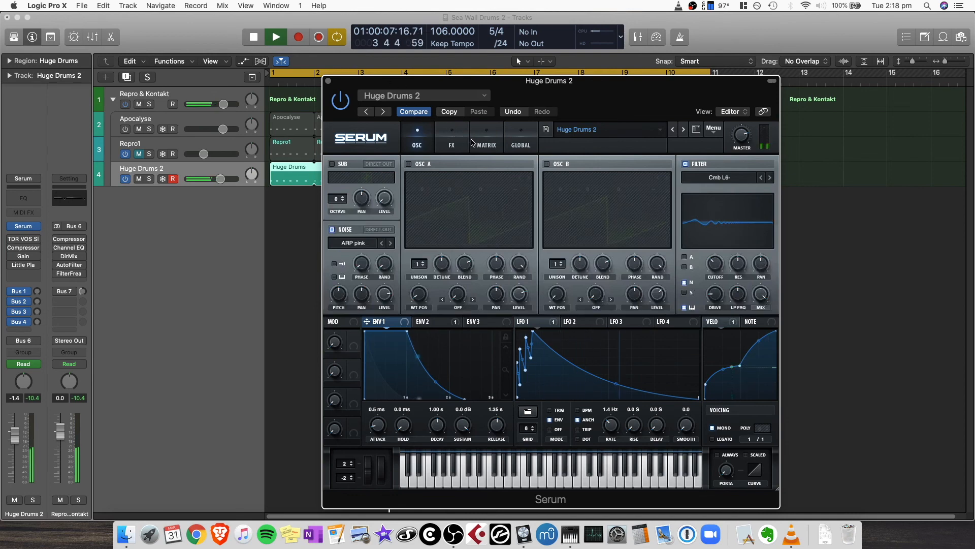
click(478, 144)
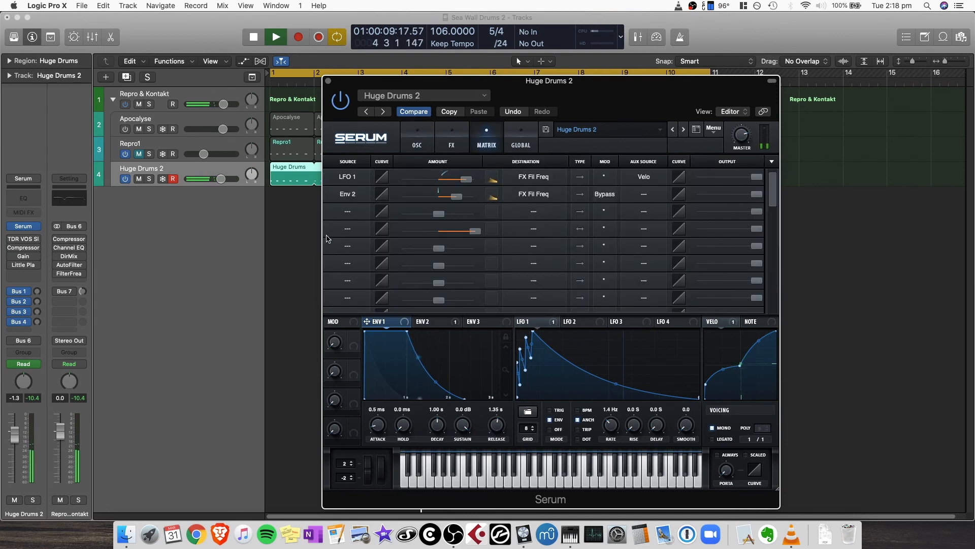
click(350, 211)
scroll(362, 333, down, 2)
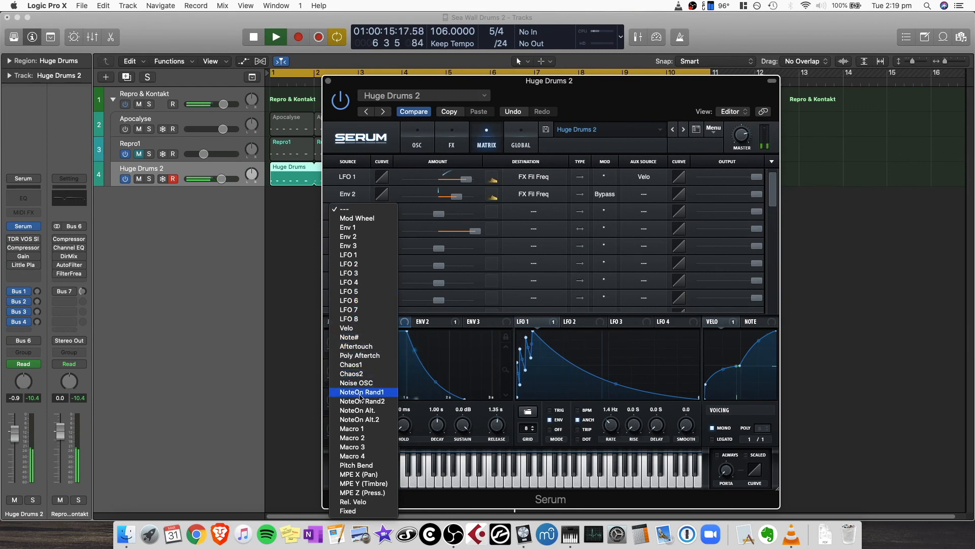
click(501, 320)
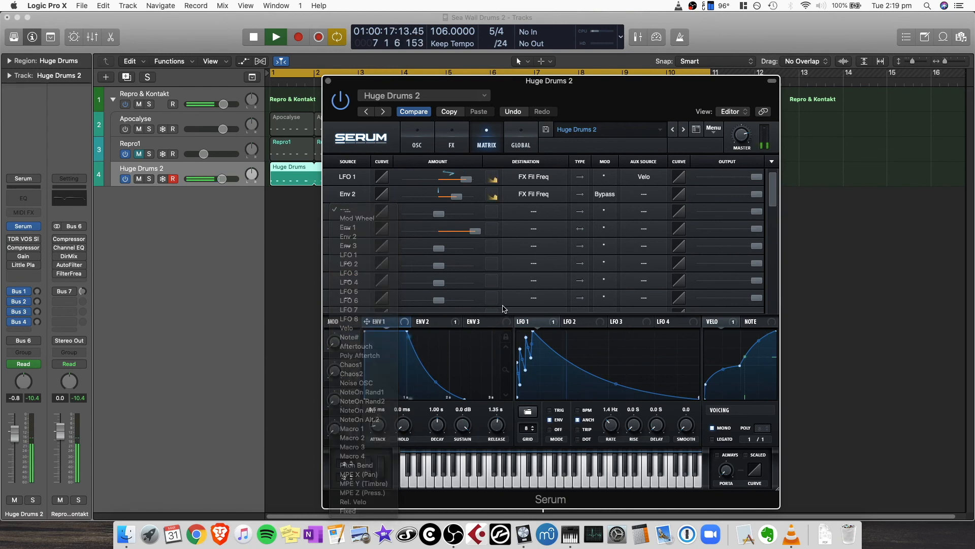
- Look through the destinations available for the modulation matrix's third slot and go back to the oscillator page's comb filter
click(538, 246)
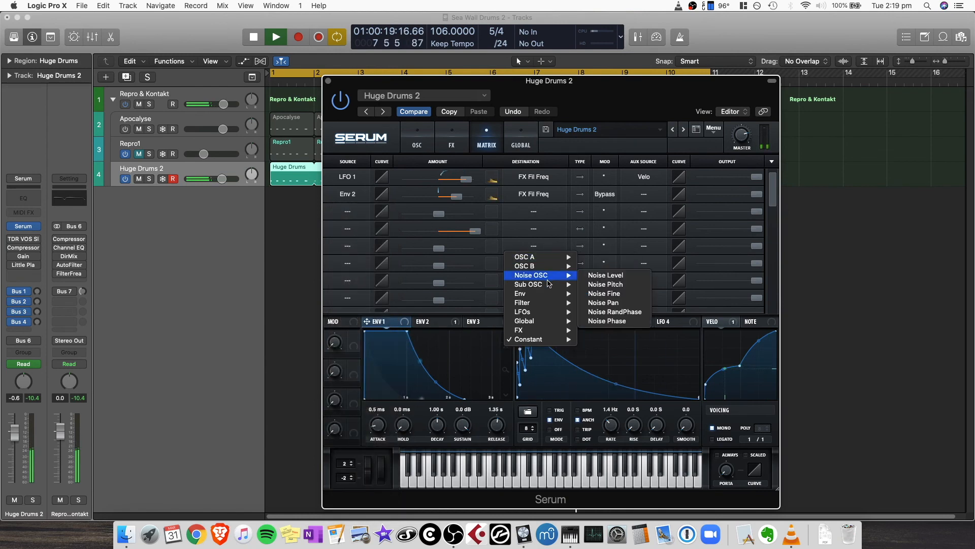
mouse_move(544, 322)
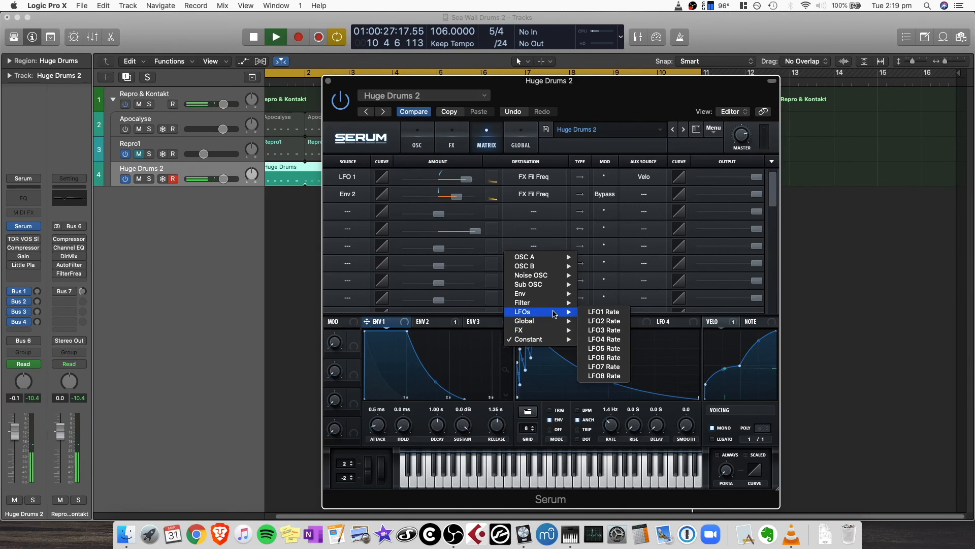
mouse_move(548, 289)
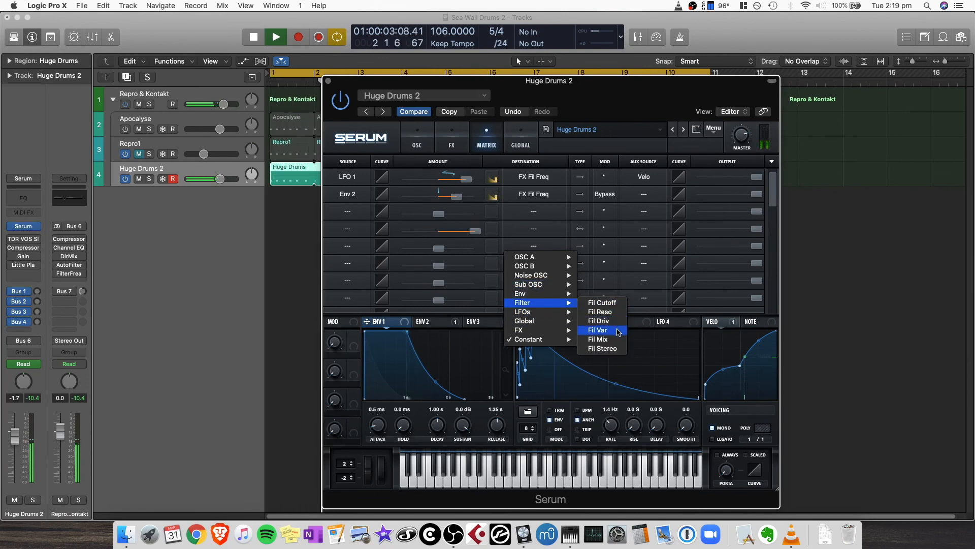
click(418, 144)
click(419, 144)
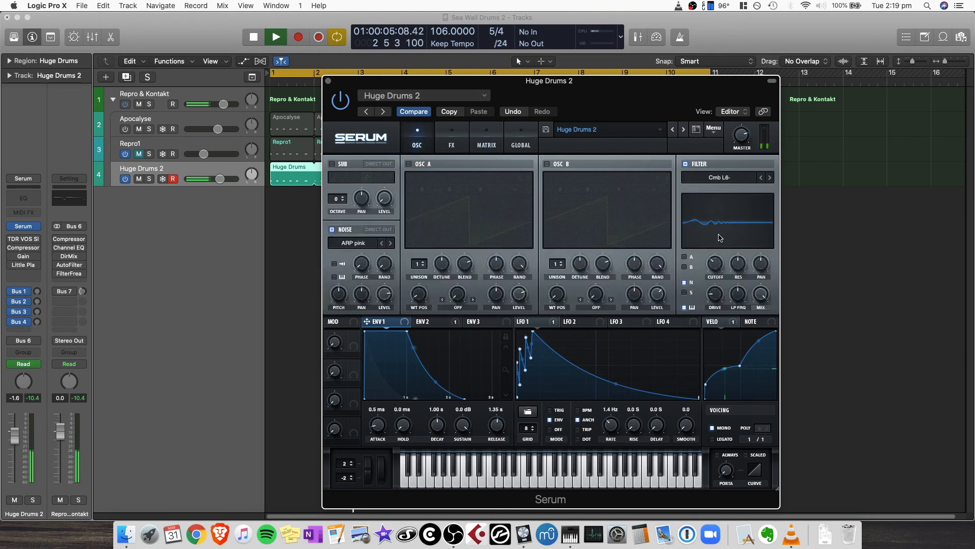
drag(743, 299, 740, 288)
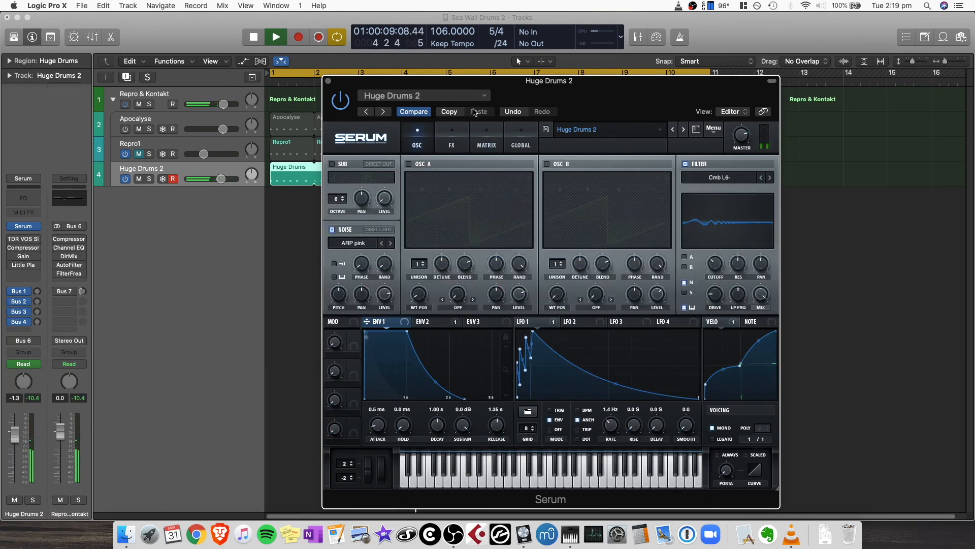
- Audition the Analog noises ARP white, AlphaNz and SID drone in turn as the noise oscillator's source
drag(340, 83, 349, 76)
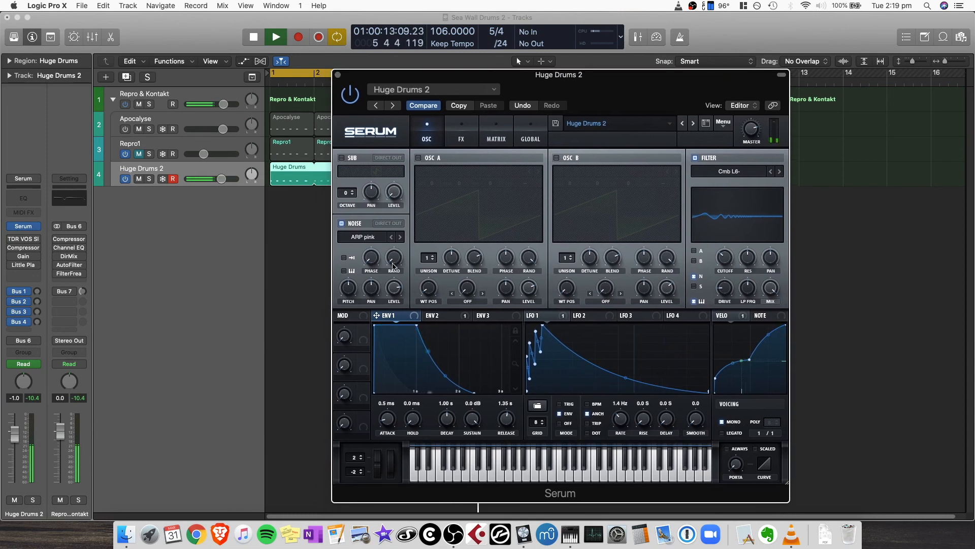
click(364, 239)
mouse_move(454, 259)
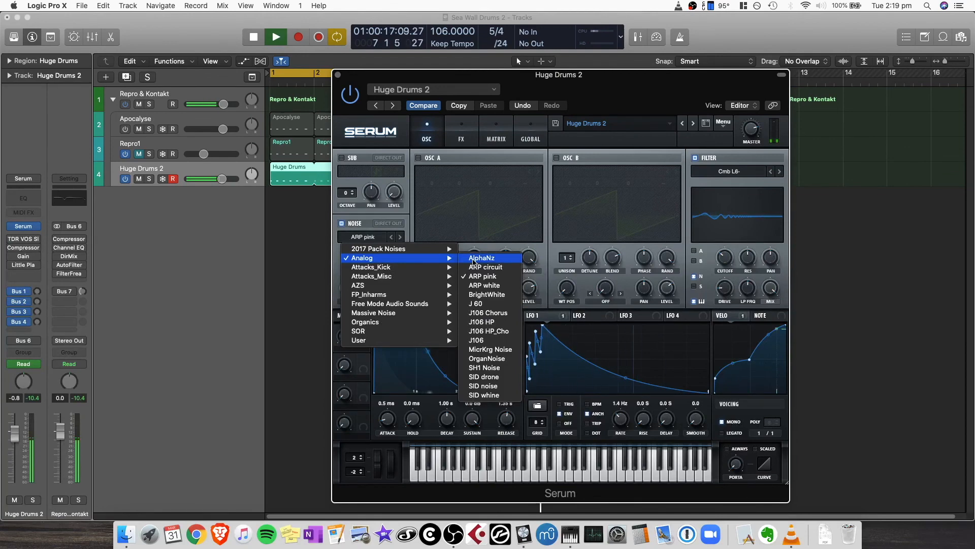
click(500, 286)
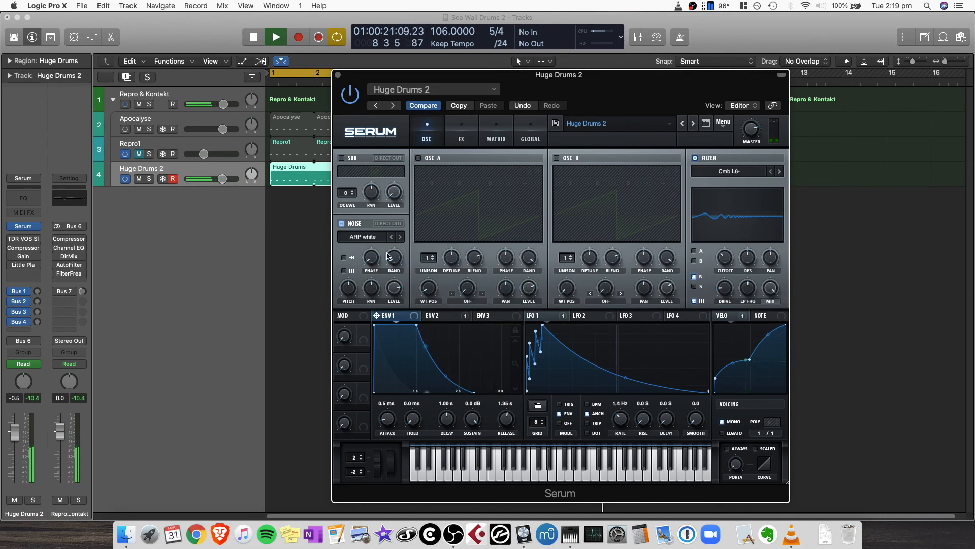
click(375, 238)
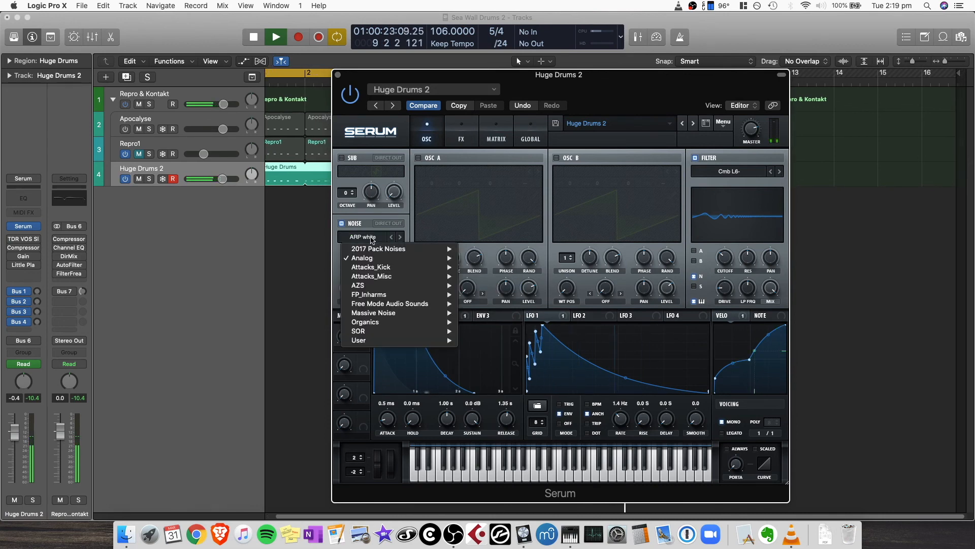
mouse_move(394, 261)
click(485, 257)
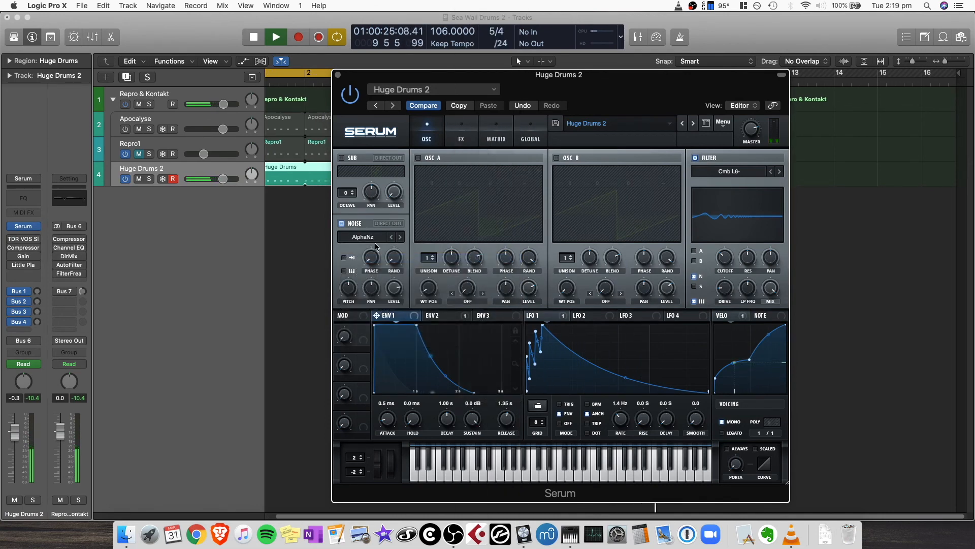
click(373, 239)
mouse_move(386, 257)
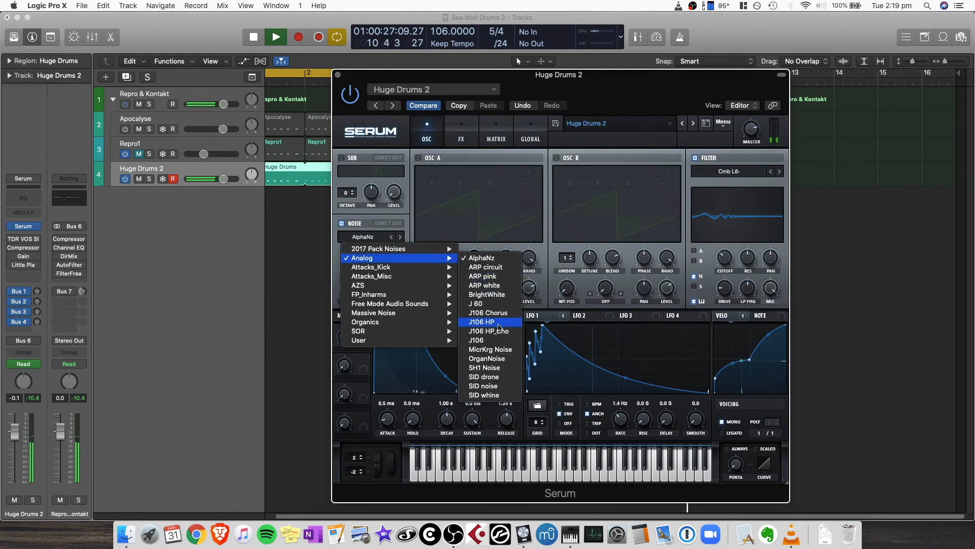
click(503, 375)
- Try the Organics noise AC hum1 in the noise oscillator and return it to ARP pink
click(373, 236)
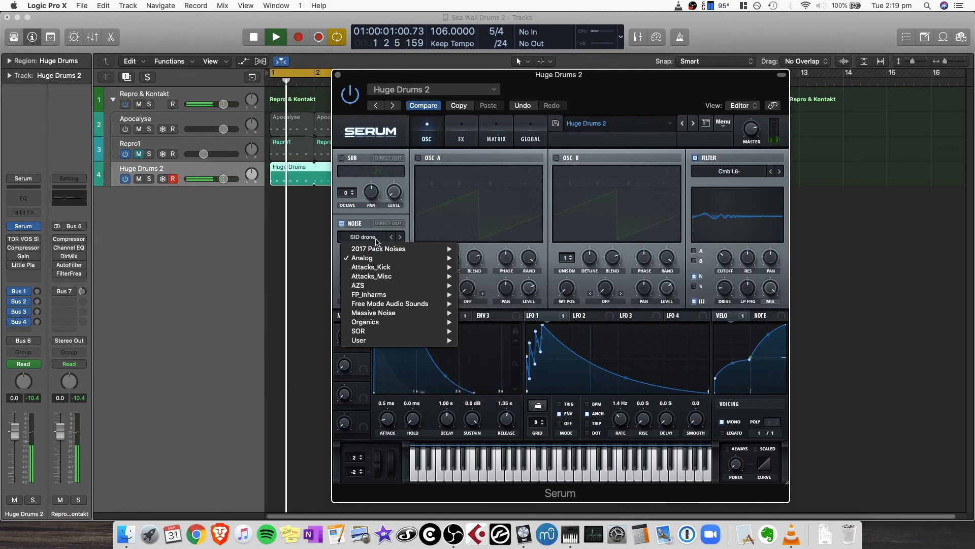
mouse_move(396, 321)
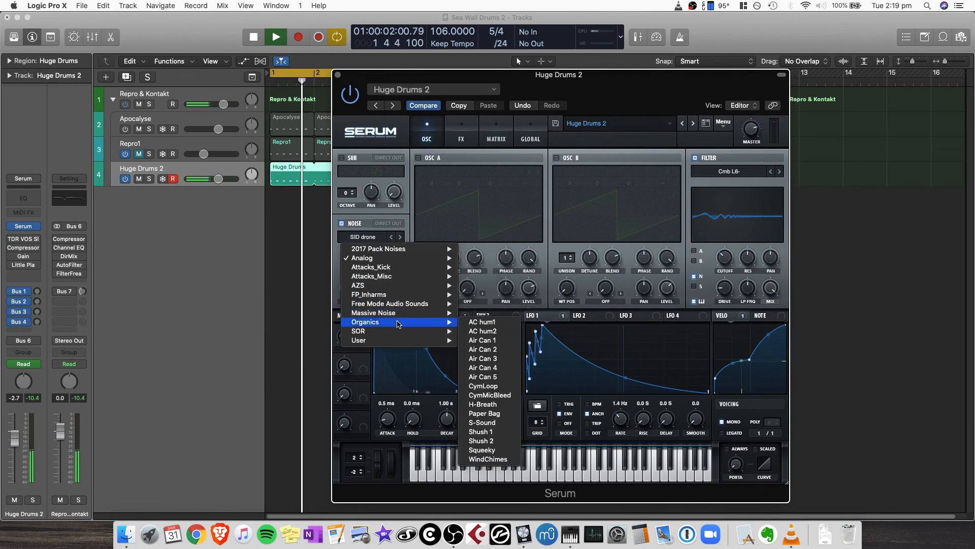
click(477, 321)
click(373, 237)
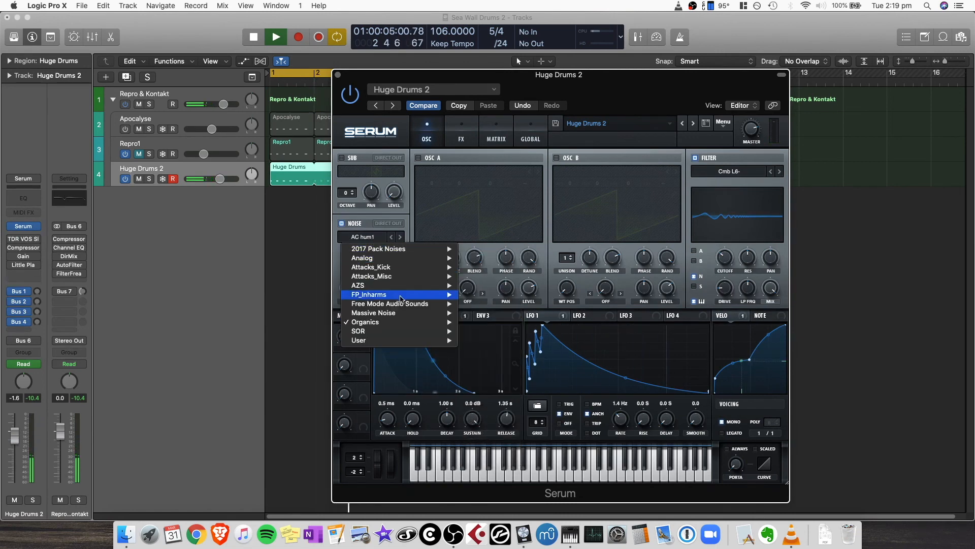
mouse_move(437, 258)
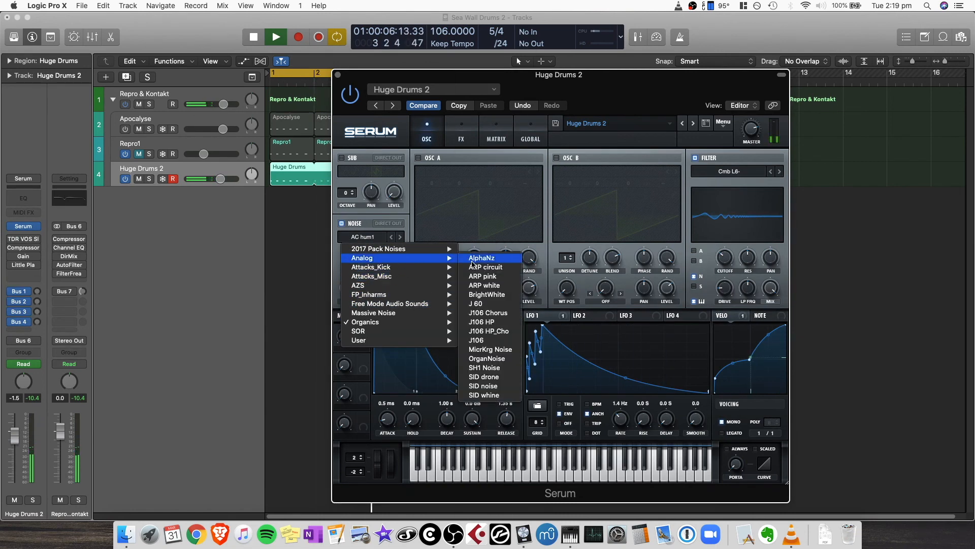
click(498, 277)
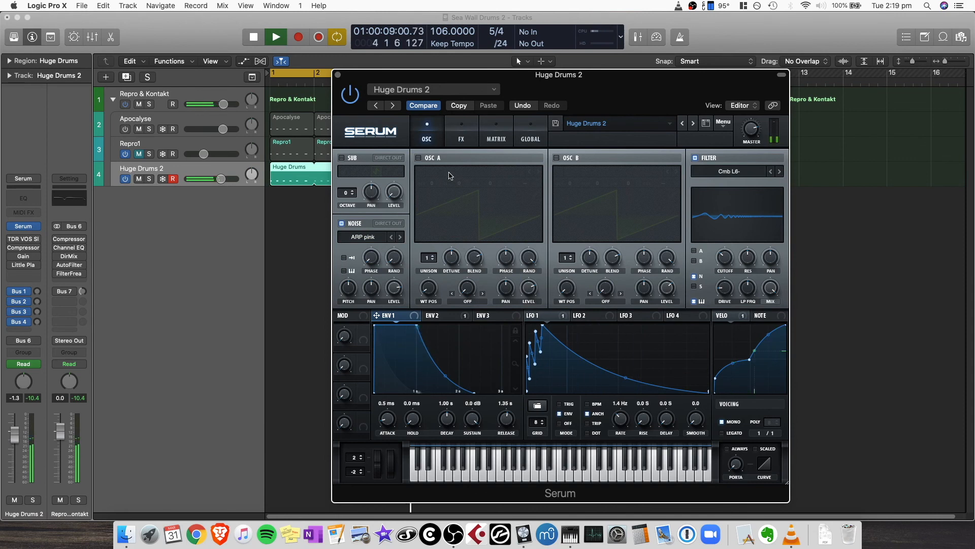
- Close the Serum window and stop playback
click(337, 75)
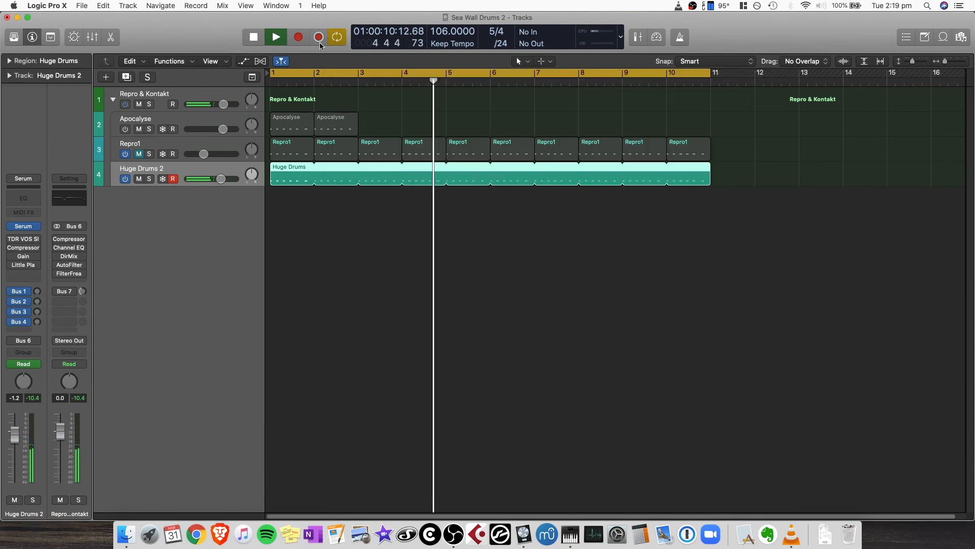
click(254, 39)
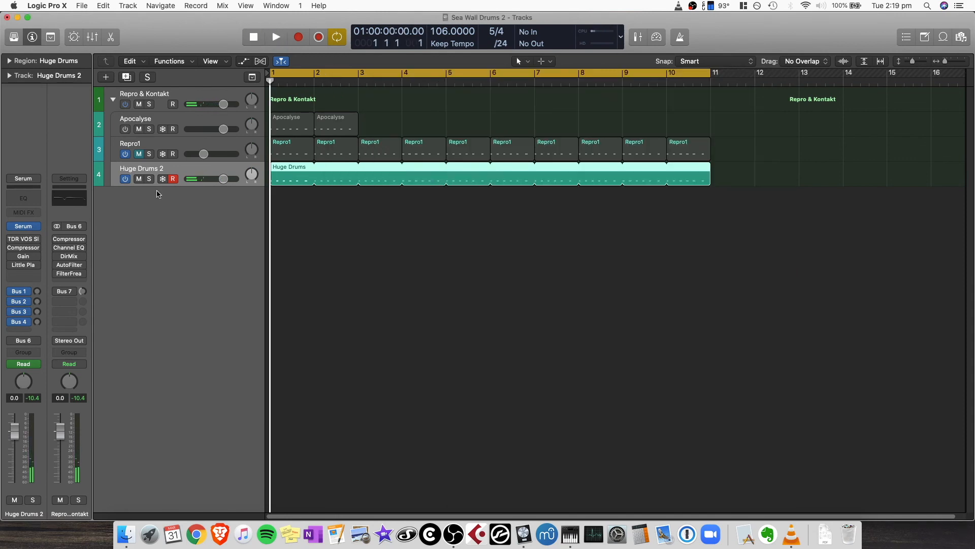
- Unmute and solo the Repro1 track and open its Repro-1 synth with the Sea Wall preset
click(140, 156)
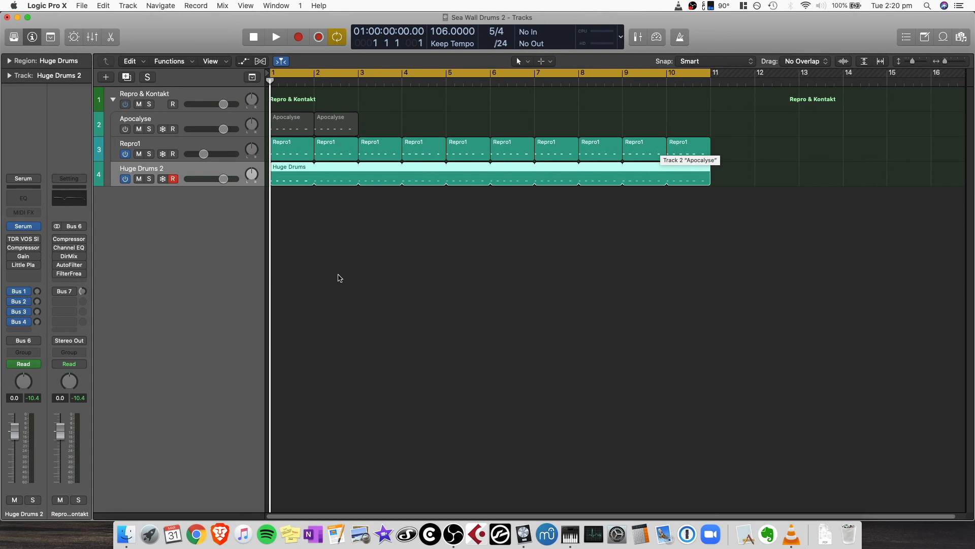
click(150, 154)
click(165, 145)
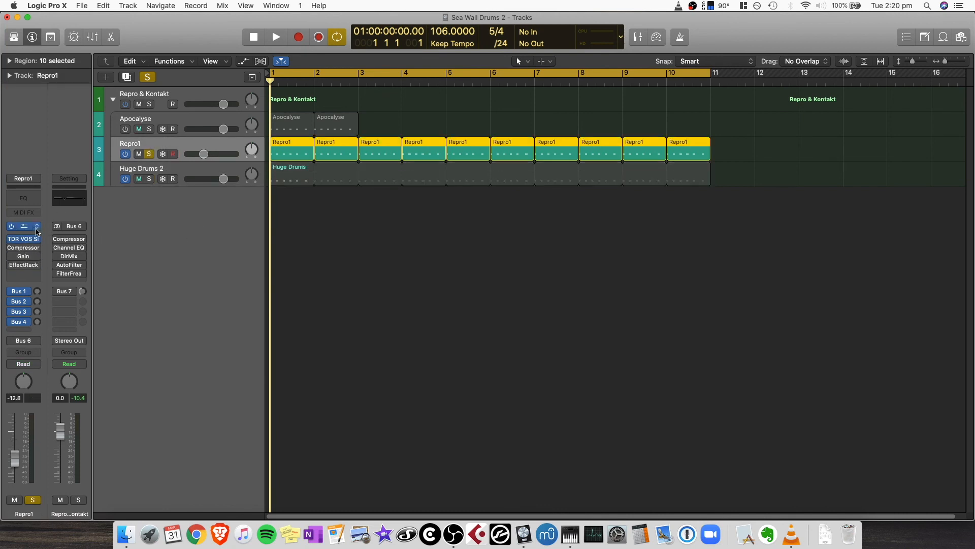
key(v)
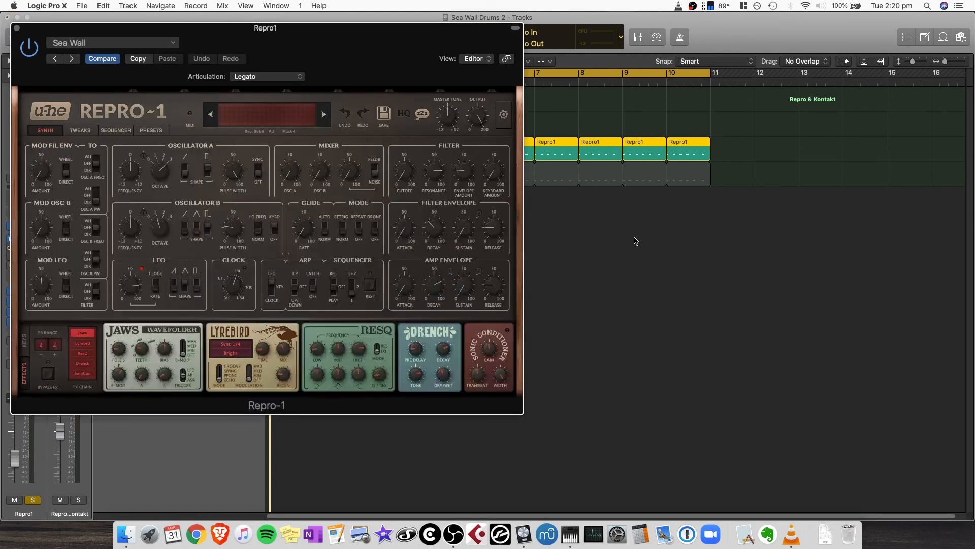
drag(376, 41, 605, 55)
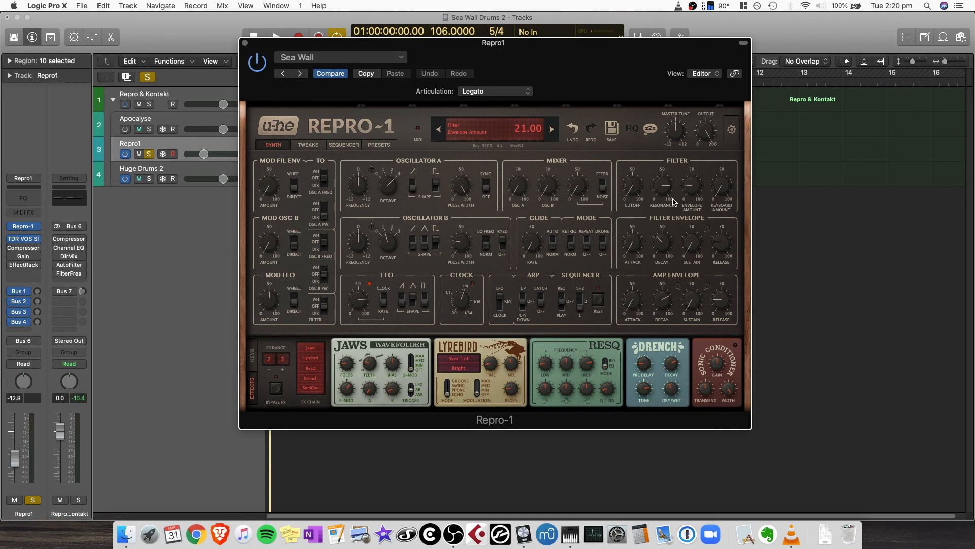
drag(628, 74, 680, 99)
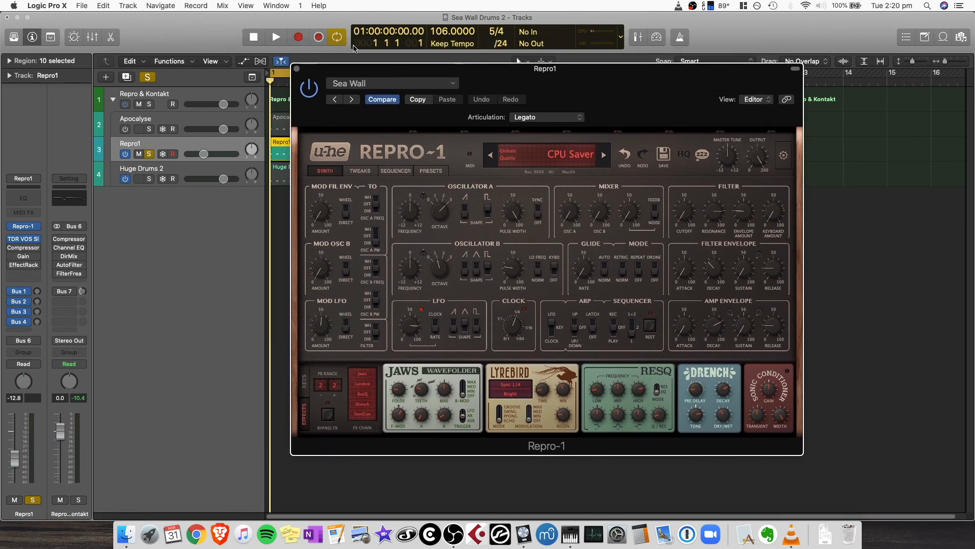
- Start playback and raise the Repro1 track's volume to -1.6 dB
click(275, 37)
drag(639, 97, 558, 100)
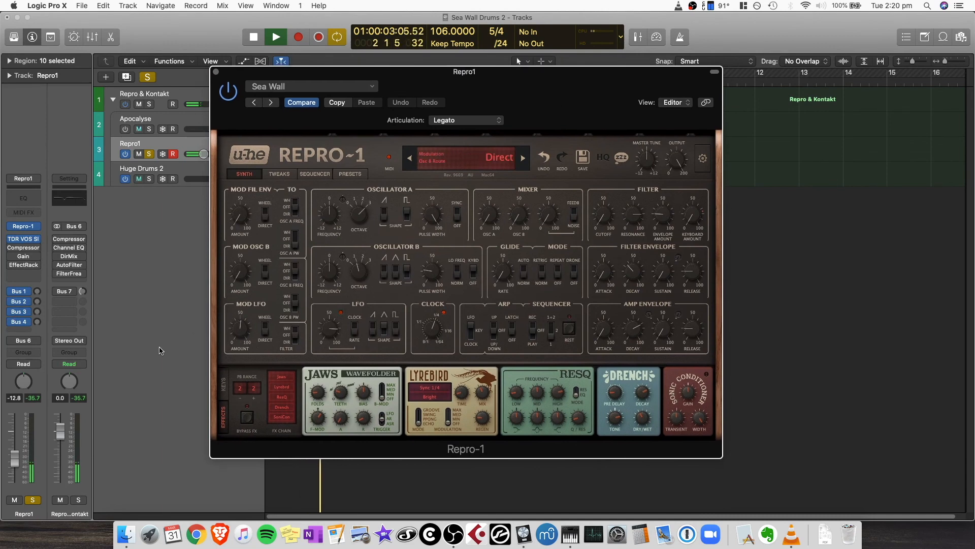
drag(15, 450, 12, 413)
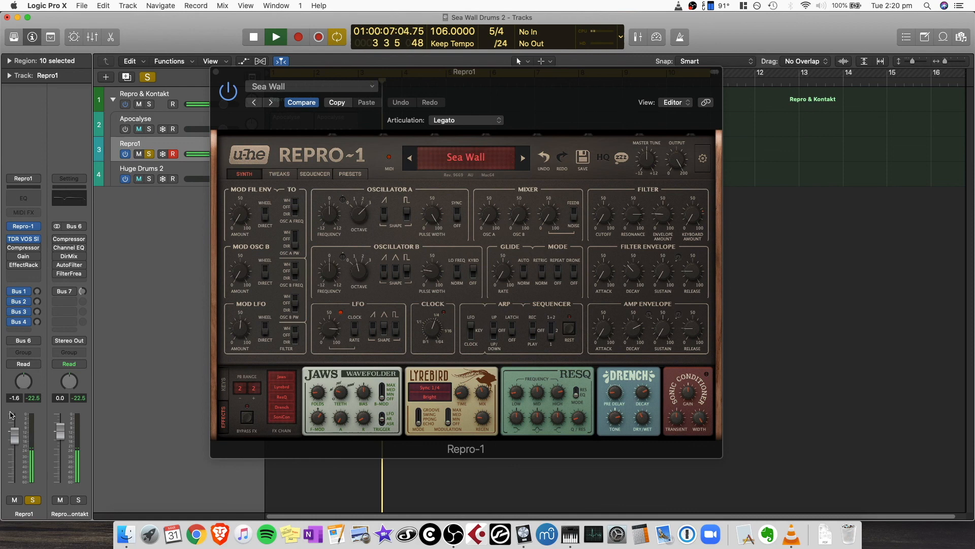
drag(531, 105, 576, 107)
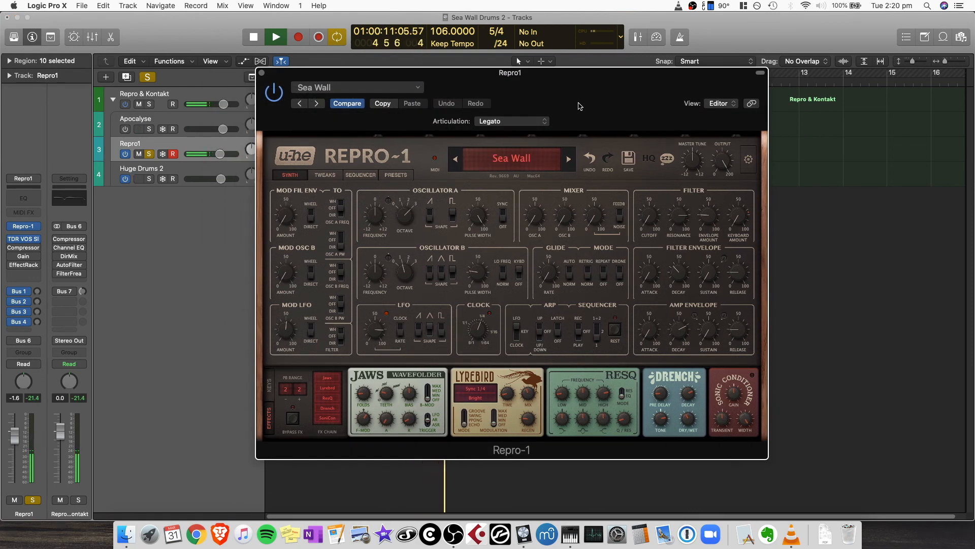
- Nudge the filter envelope's decay in Repro-1 and check the filter's resonance setting
mouse_move(683, 273)
mouse_move(683, 277)
mouse_down()
mouse_move(690, 258)
mouse_move(672, 285)
mouse_move(680, 274)
mouse_up()
scroll(679, 273, right, 1)
click(676, 216)
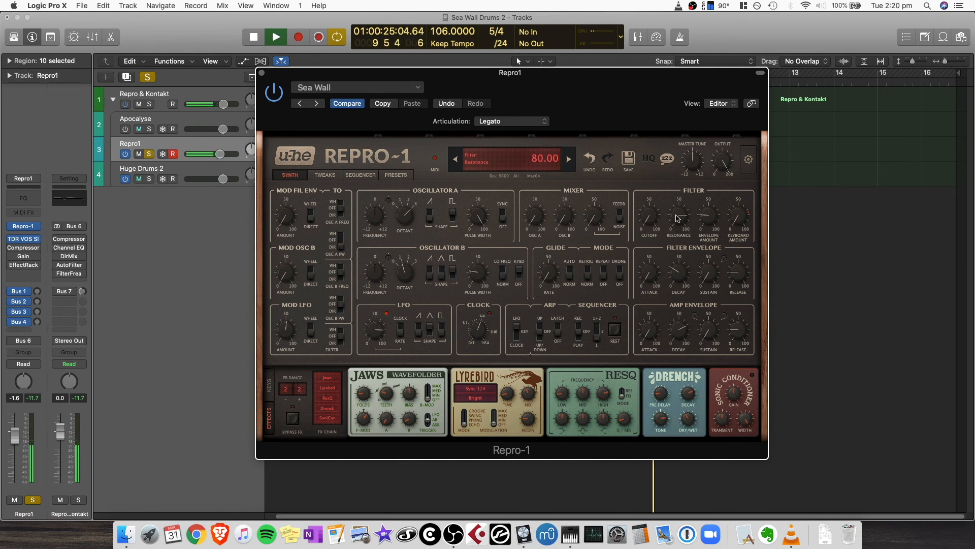
- Move the Repro-1 window aside to view the Repro1 regions and restart playback from the beginning
drag(592, 119, 710, 138)
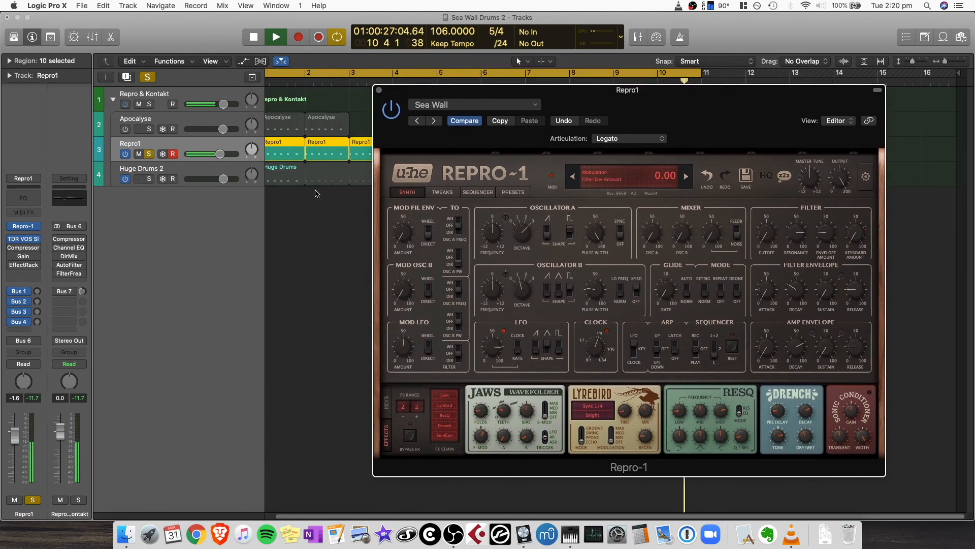
key(Return)
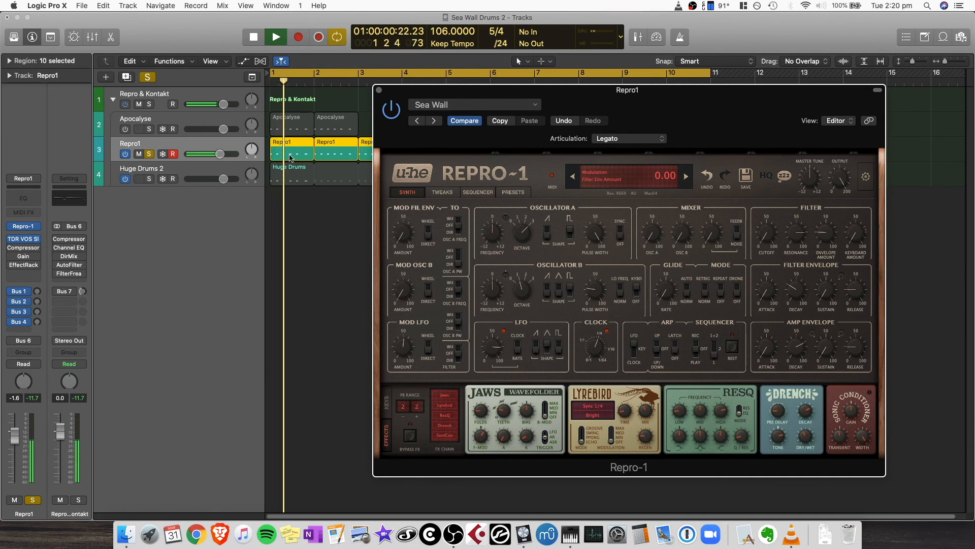
drag(782, 117, 605, 117)
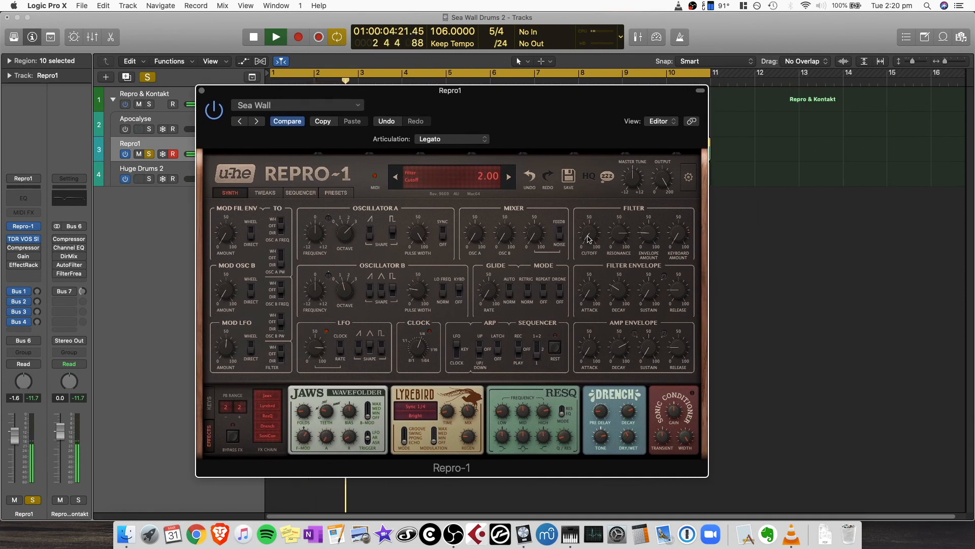
- Turn the Repro-1 filter's resonance down for comparison and bring it back up to 78
drag(620, 229, 620, 305)
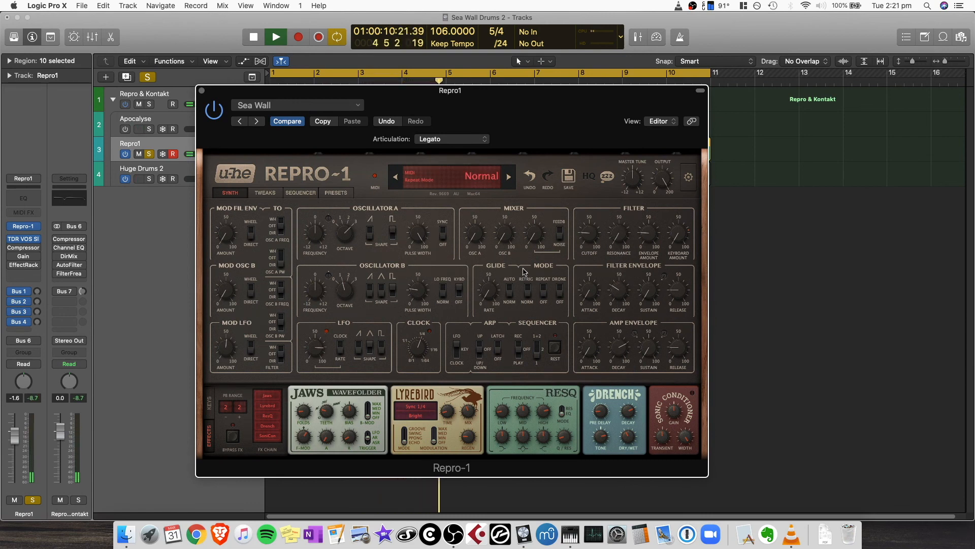
drag(619, 188, 626, 165)
- Lower the Repro-1 filter's cutoff, and turn its envelope amount down and back up to about 20.5
drag(646, 252, 646, 274)
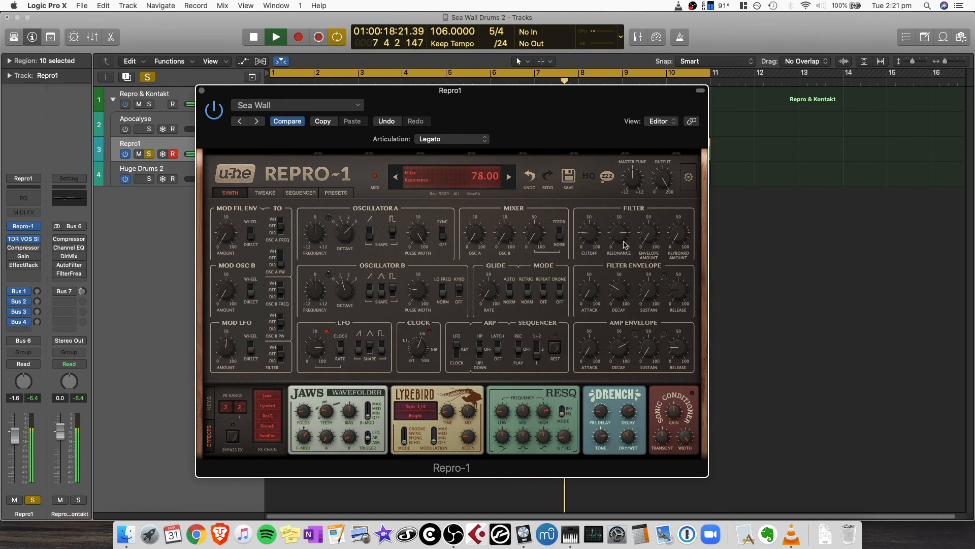
drag(598, 233, 591, 270)
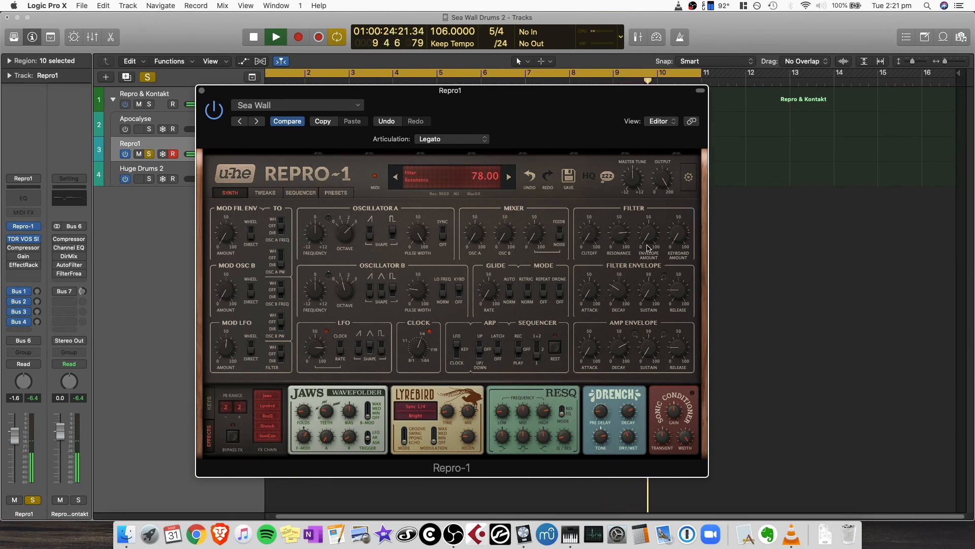
drag(653, 239, 652, 208)
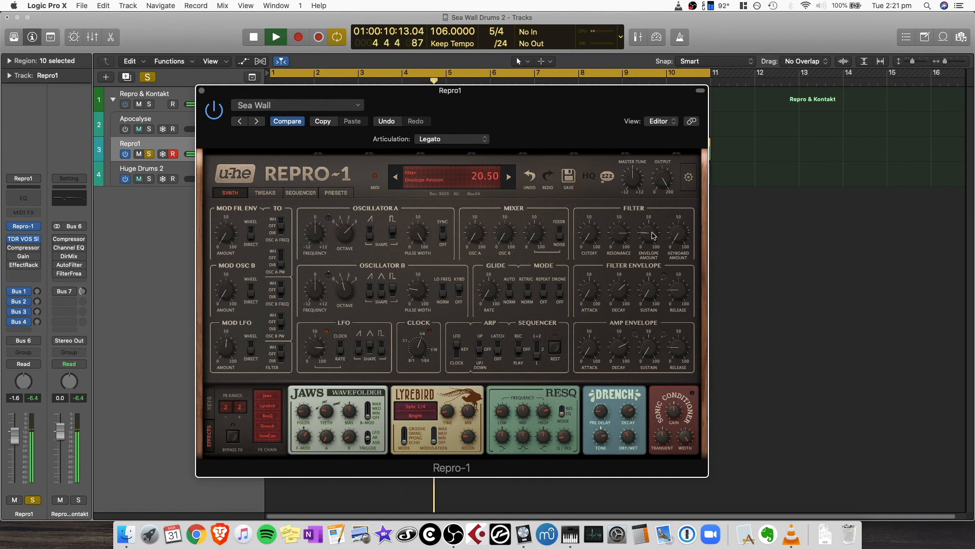
drag(652, 225, 648, 229)
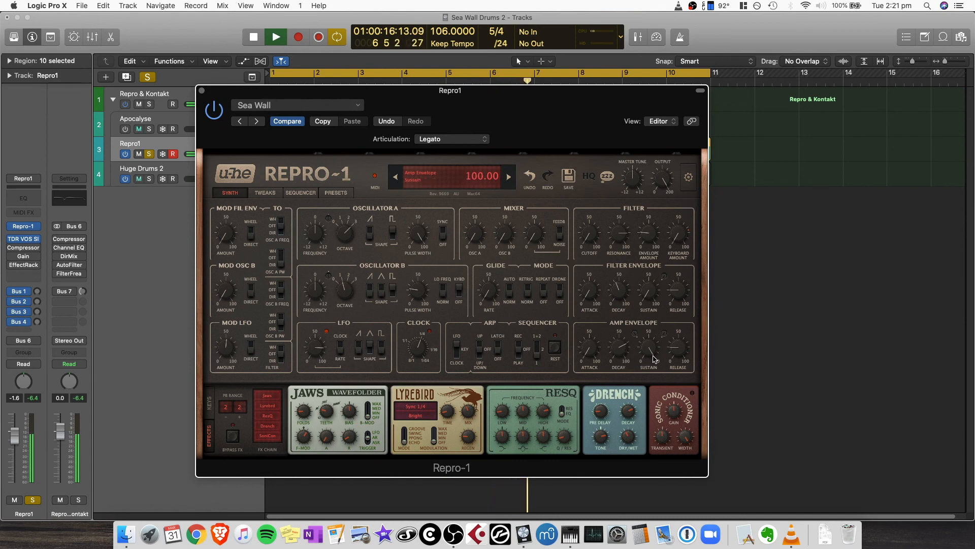
- Switch on Repro-1's Jaws wavefolder effect and lower the Repro1 channel fader to -11.2 dB
drag(651, 353, 643, 383)
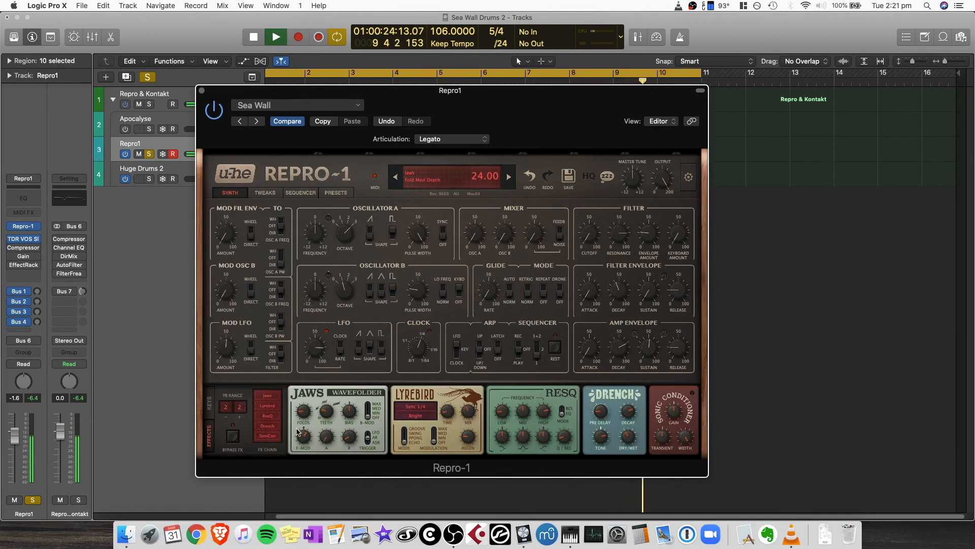
click(275, 396)
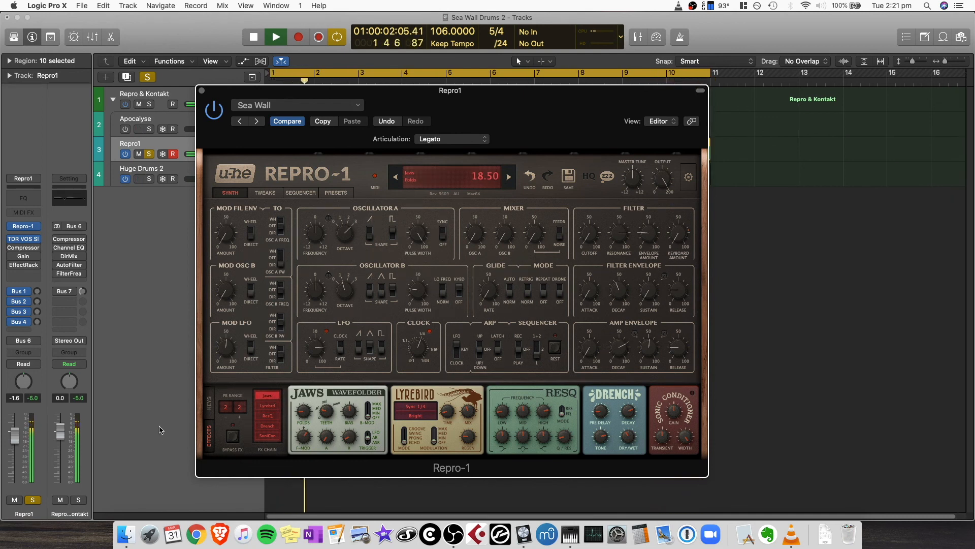
drag(14, 436, 13, 480)
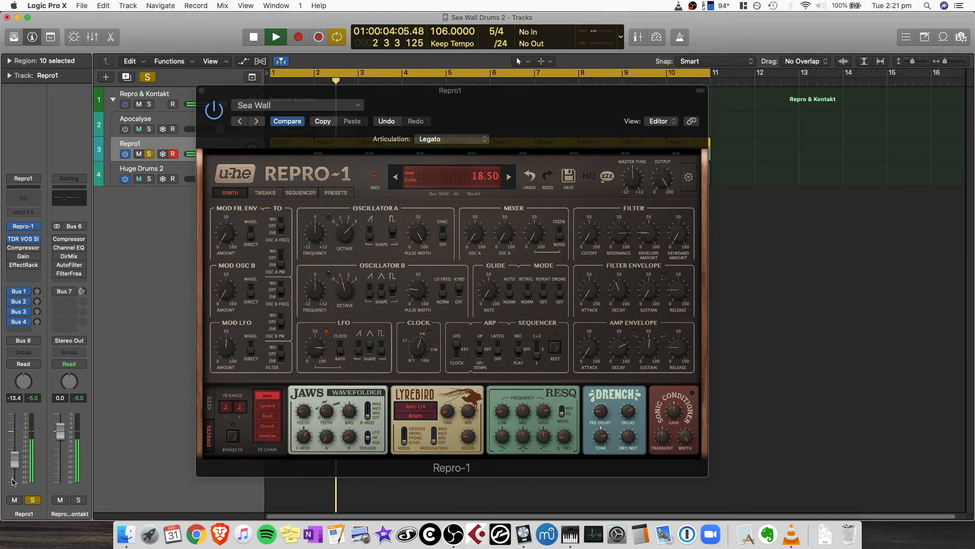
drag(14, 463, 15, 458)
- Load the MK Big Drums 2 setting in Repro-1 and set the filter envelope's decay to 46
click(508, 176)
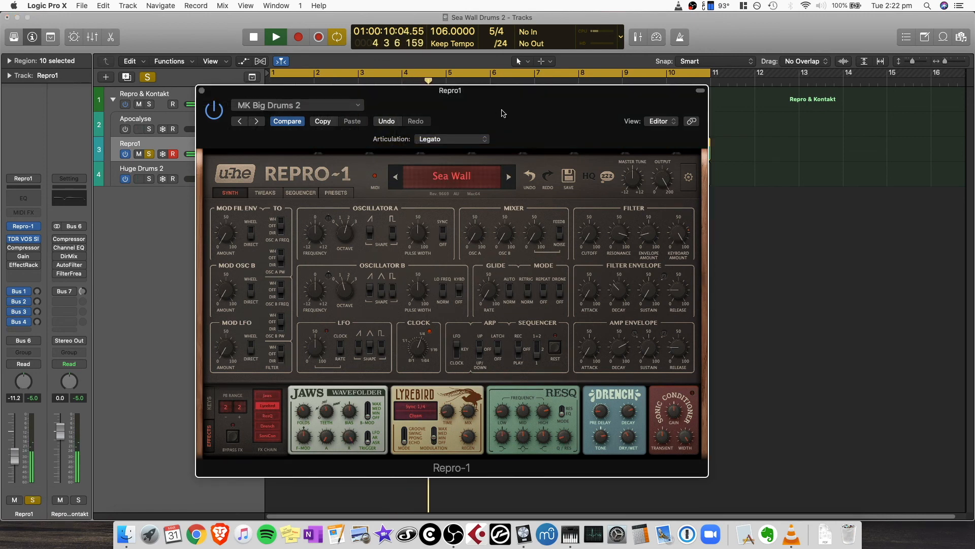
drag(500, 113, 537, 115)
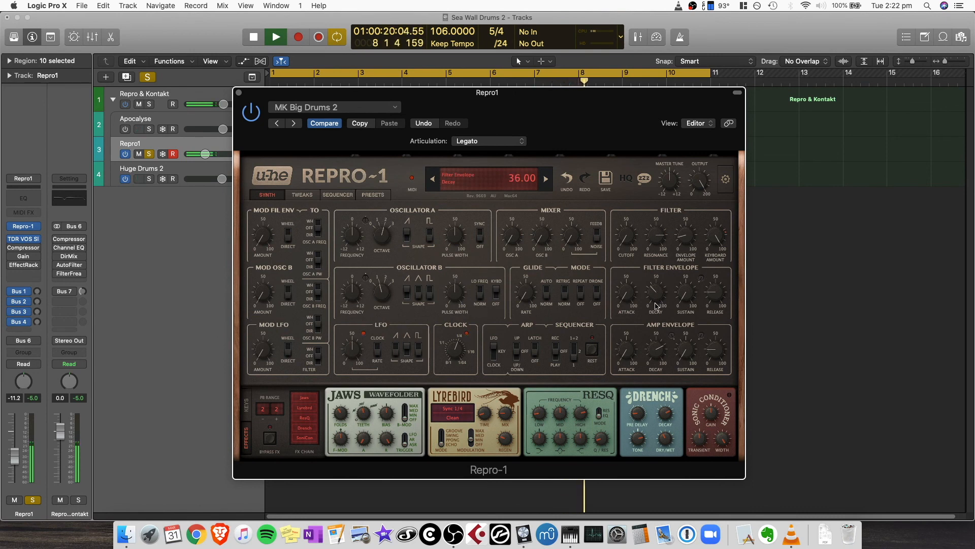
drag(655, 367, 659, 357)
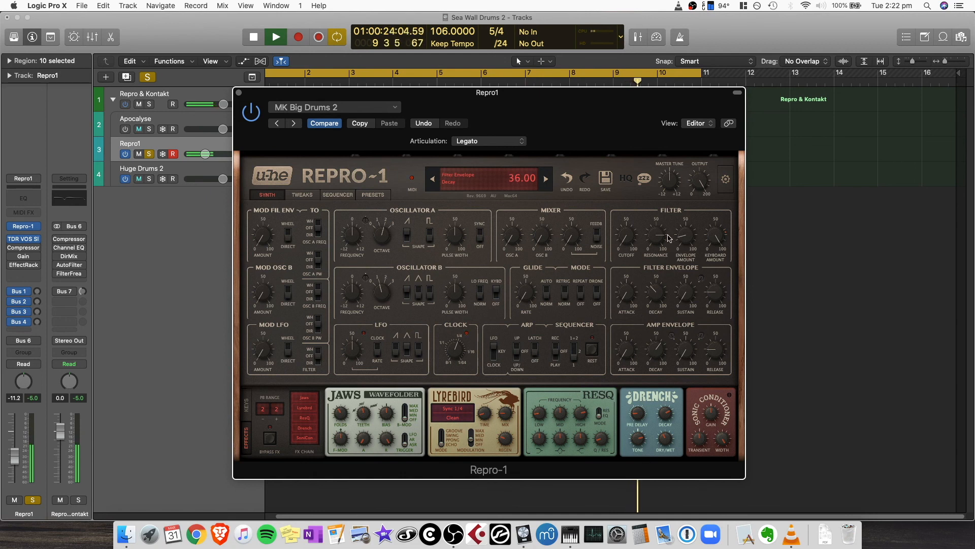
drag(714, 239, 718, 217)
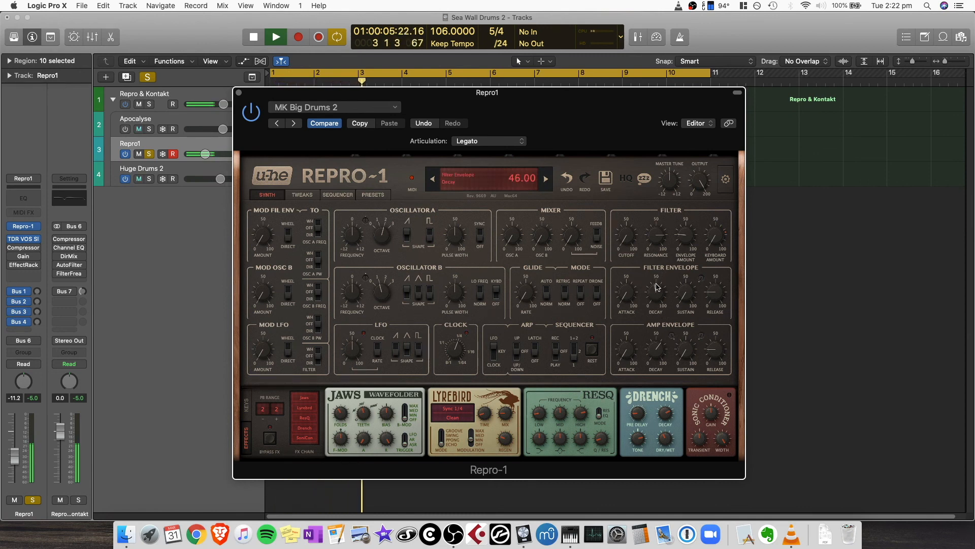
- Close Repro-1, solo Huge Drums 2 alongside Repro1, and stop playback with the playhead at the start
click(239, 93)
click(149, 179)
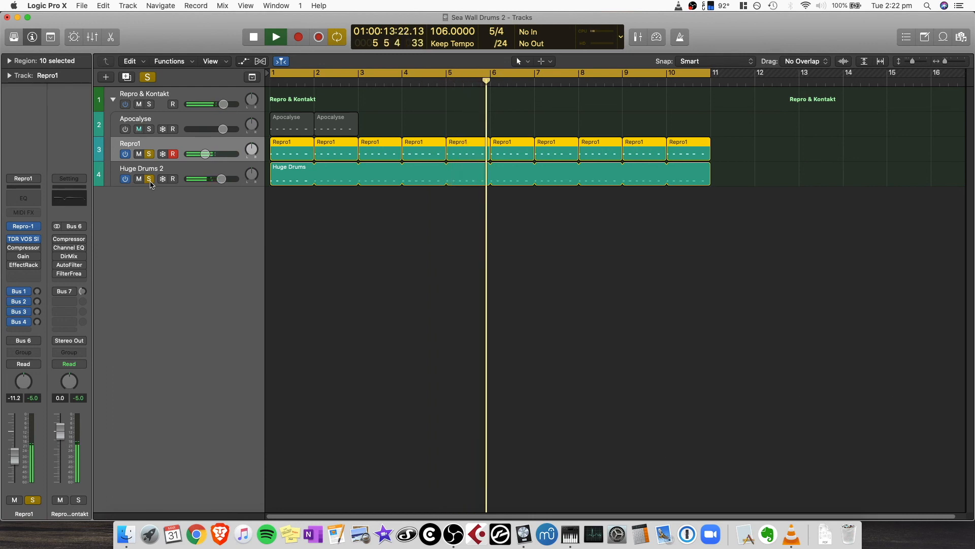
click(252, 37)
click(253, 37)
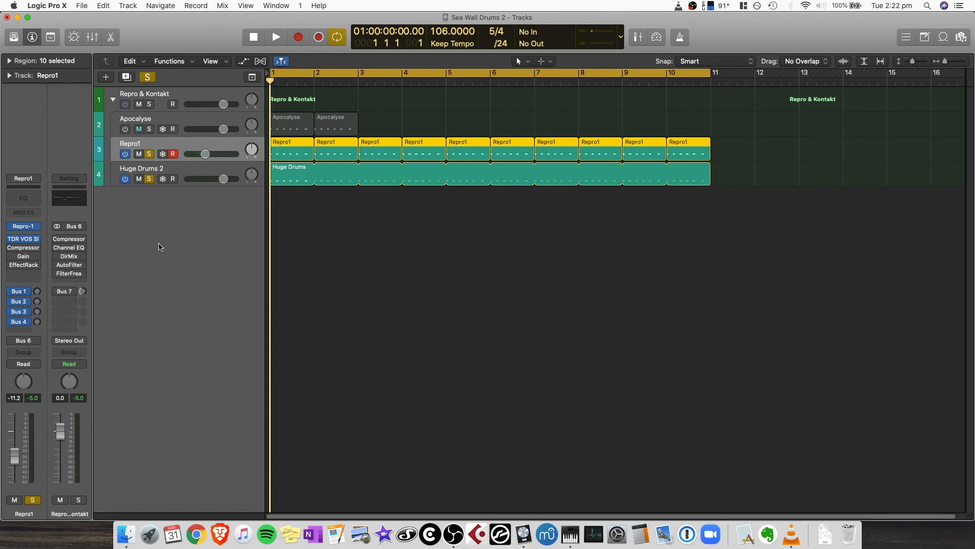
click(376, 237)
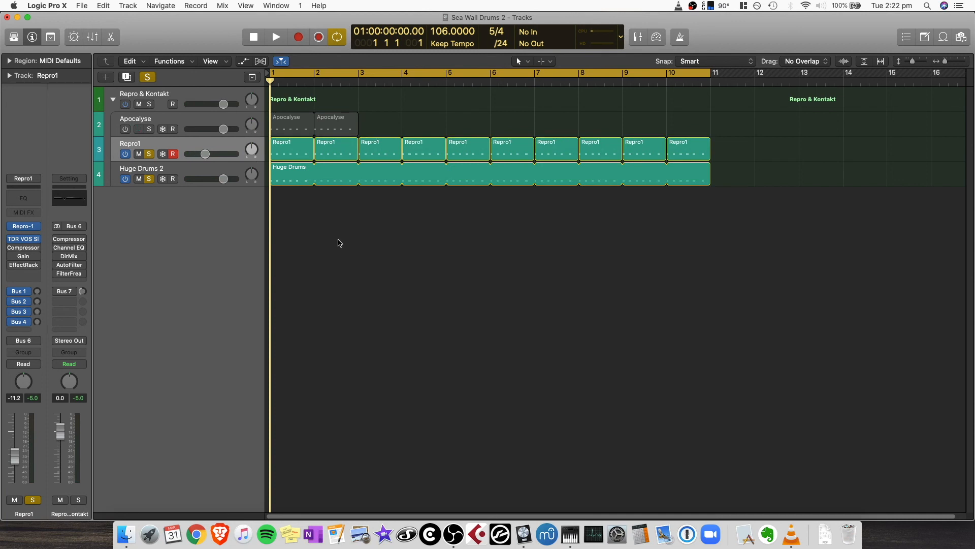
- Take the Repro1 track out of solo and open the Huge Drums region in the Piano Roll
click(186, 172)
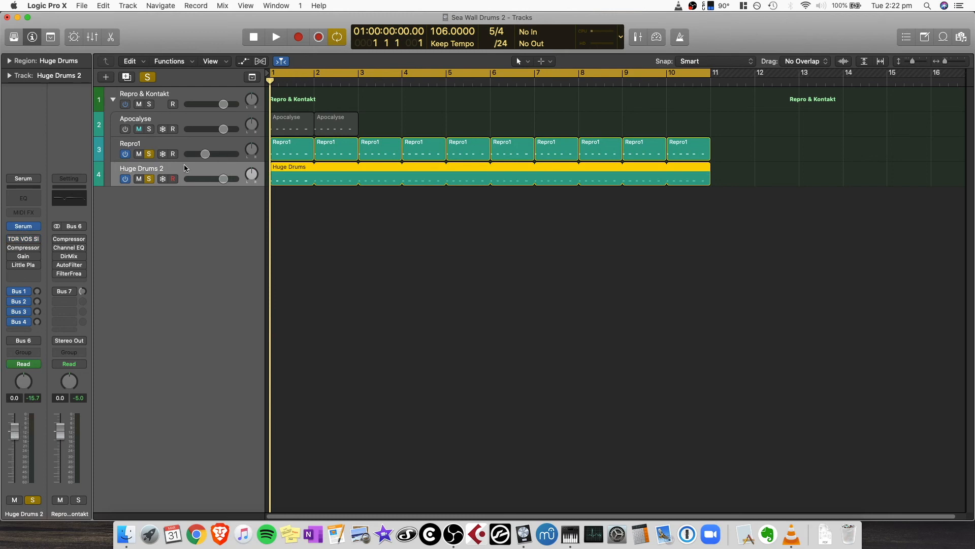
click(150, 155)
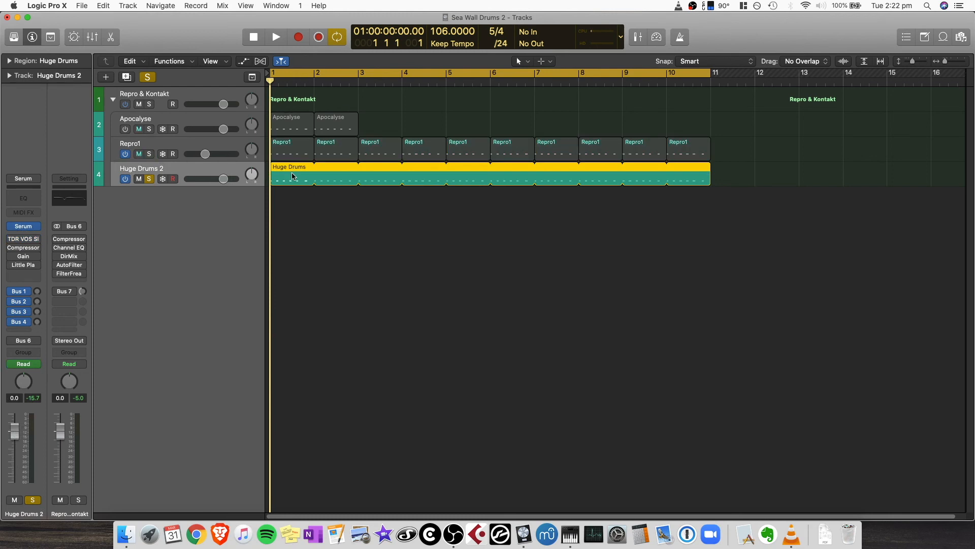
double_click(292, 176)
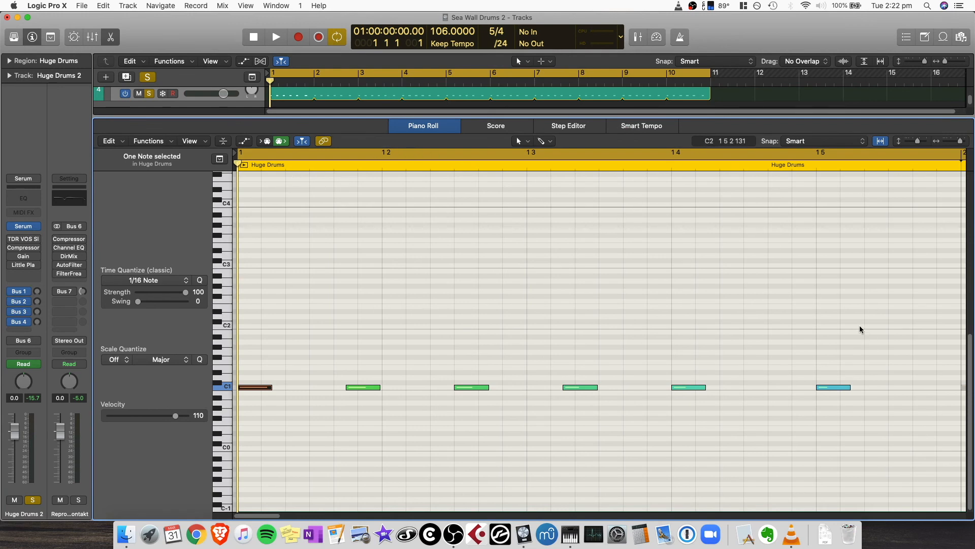
- Set the grid division to /16 and audition the first four C1 notes of the Huge Drums pattern
click(501, 43)
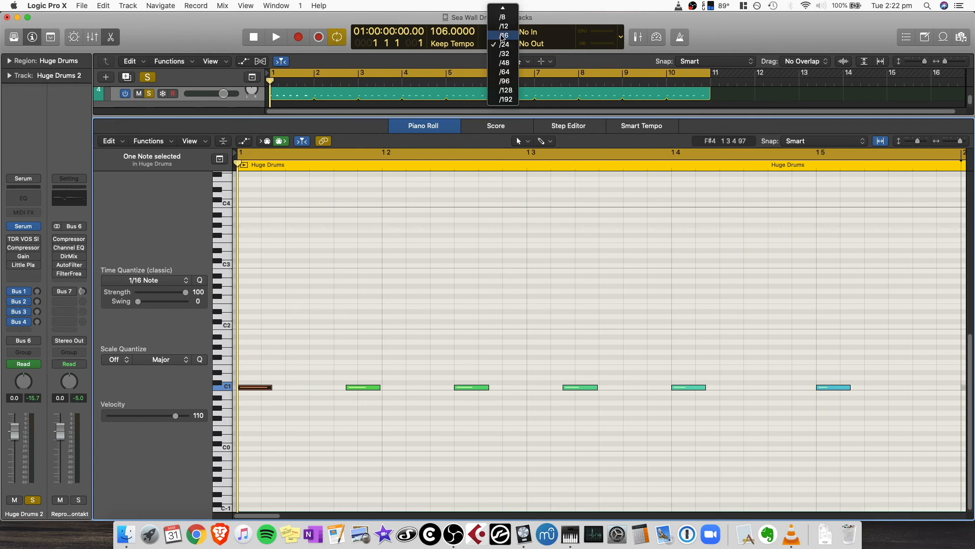
click(503, 35)
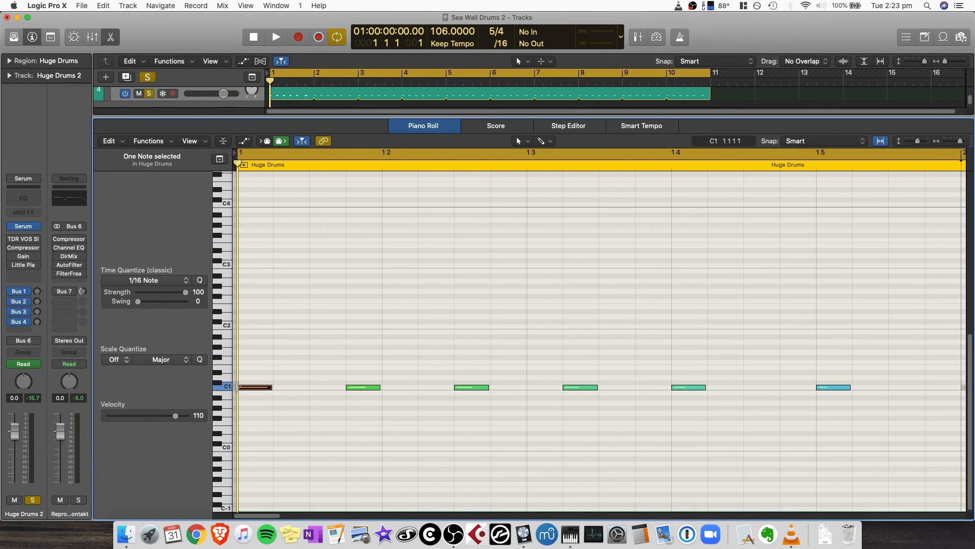
click(255, 388)
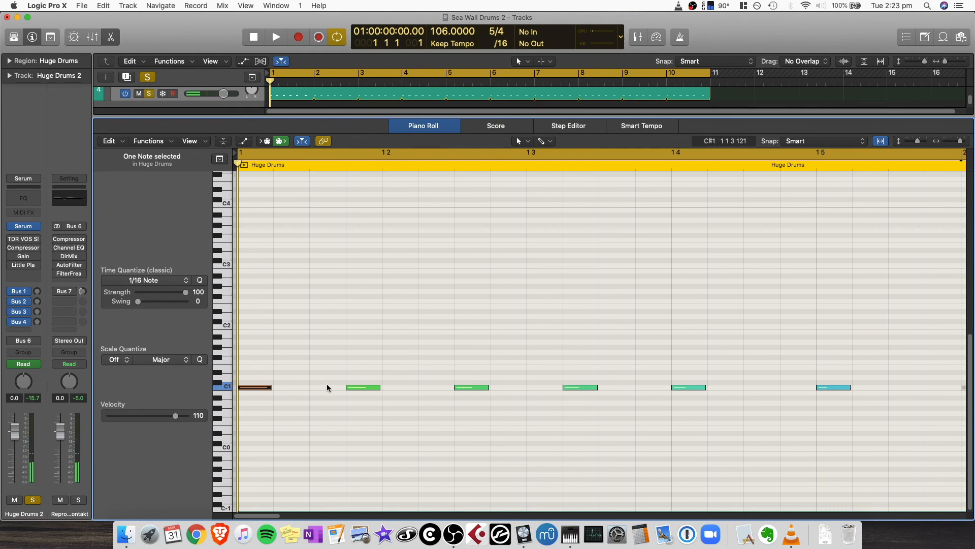
mouse_move(364, 391)
click(375, 387)
click(488, 387)
click(586, 384)
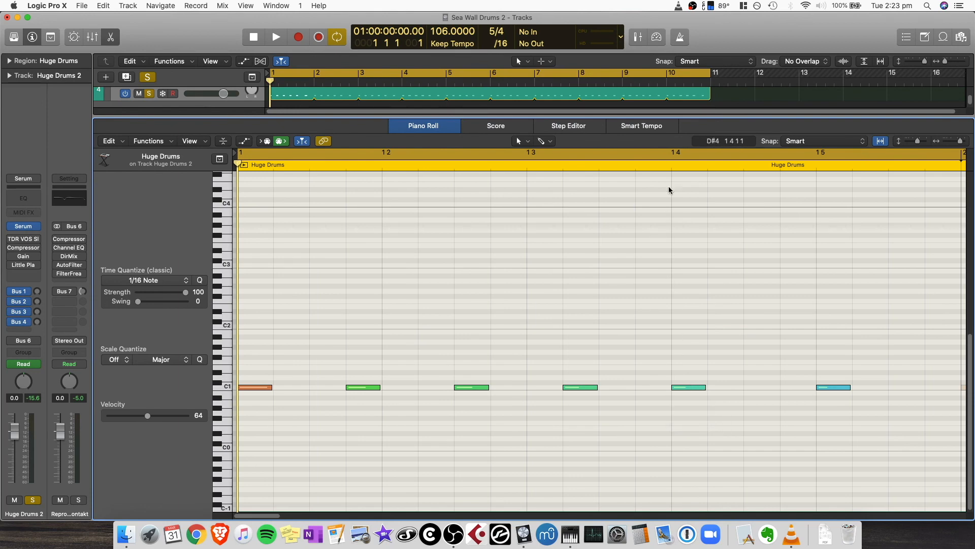
- Play the Huge Drums pattern in the Piano Roll through to bar 3 and stop playback
drag(671, 165, 658, 190)
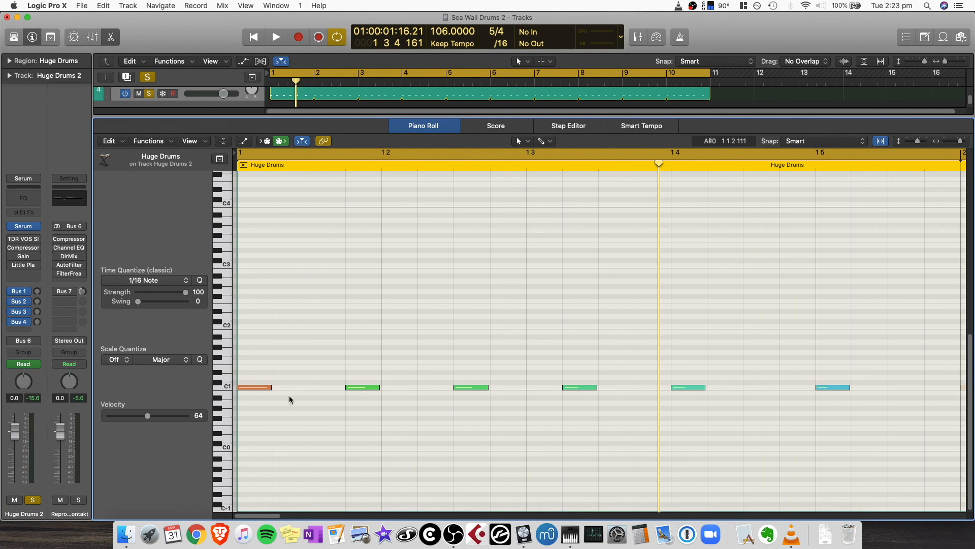
click(364, 388)
key(space)
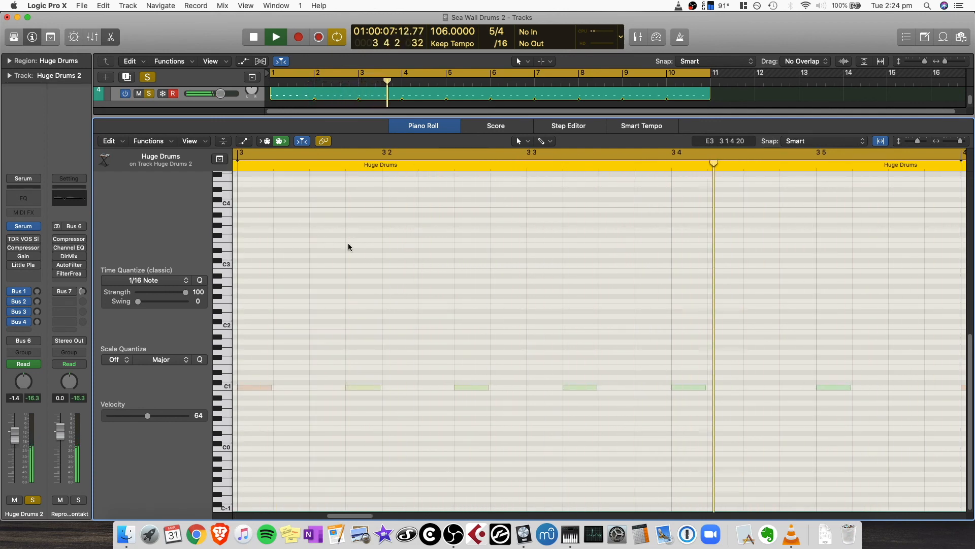
key(space)
- View the notes of the first Repro1 region in the Piano Roll and return to the full track view
click(110, 36)
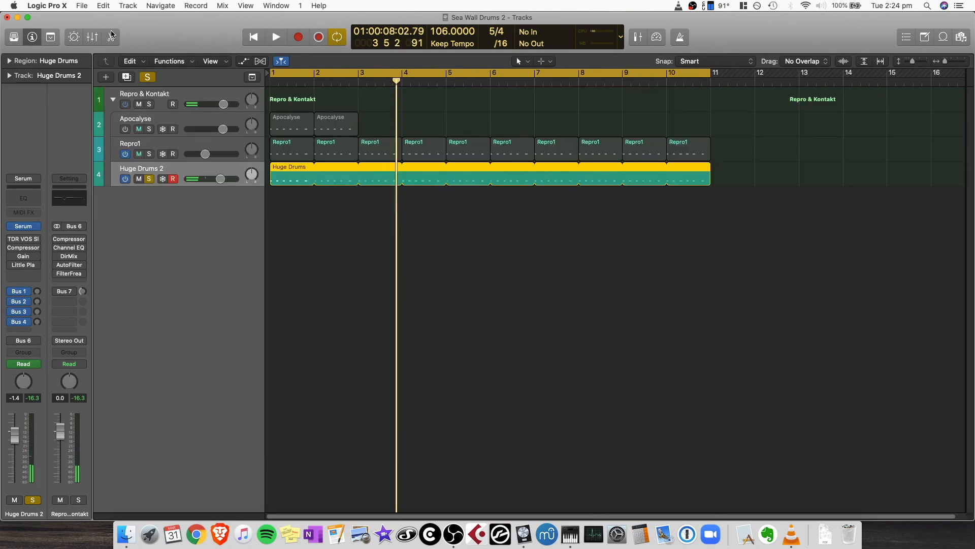
click(288, 199)
double_click(293, 150)
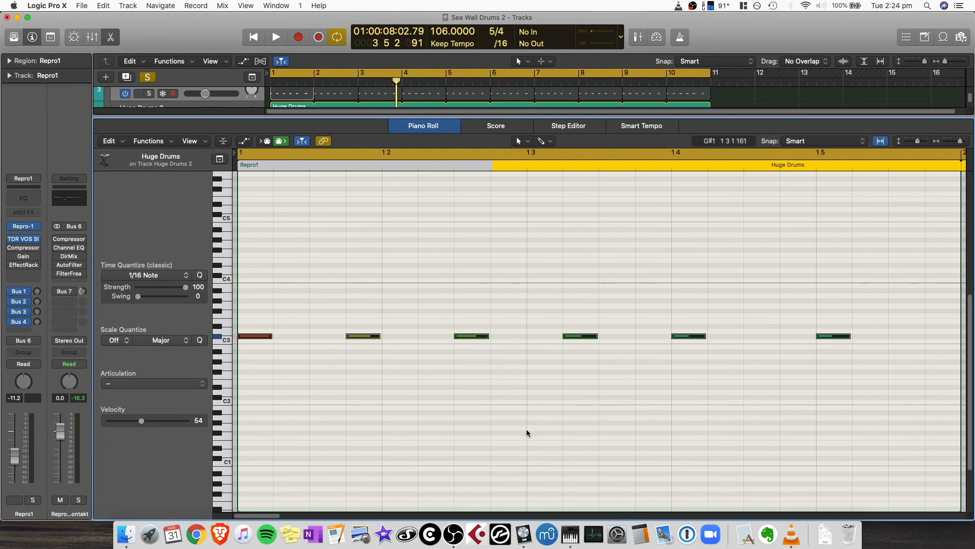
key(ctrl+m)
click(115, 37)
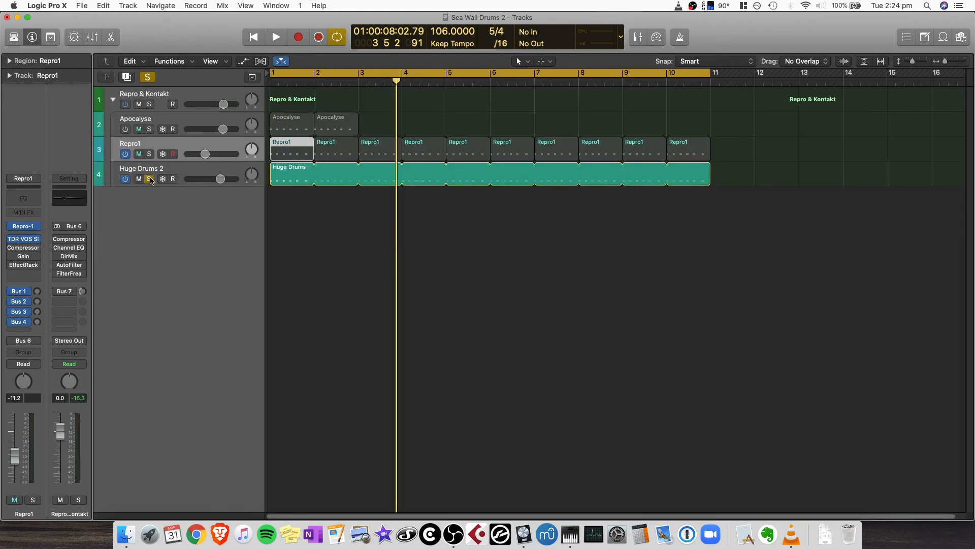
- Take Huge Drums 2 out of solo and select the Repro & Kontakt stack, with the playhead at the start
click(150, 181)
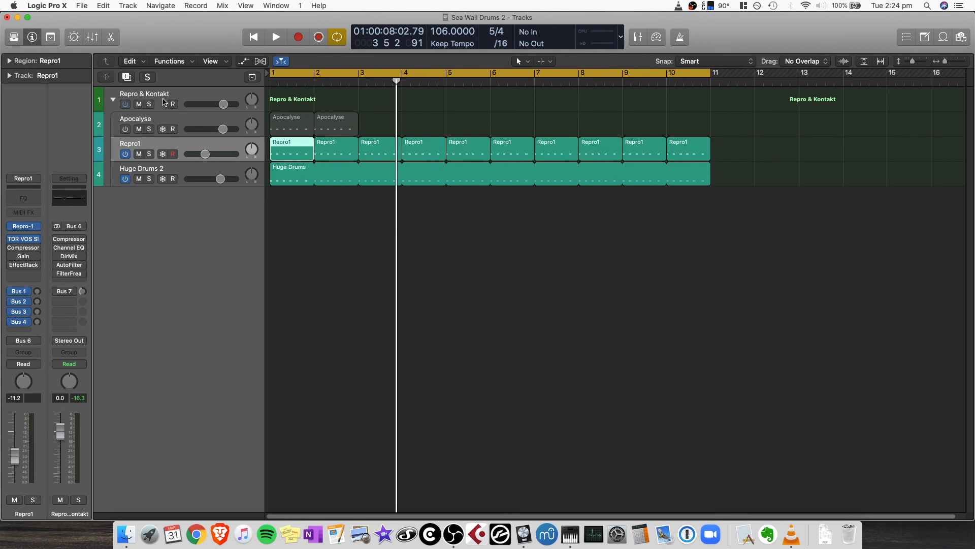
click(164, 104)
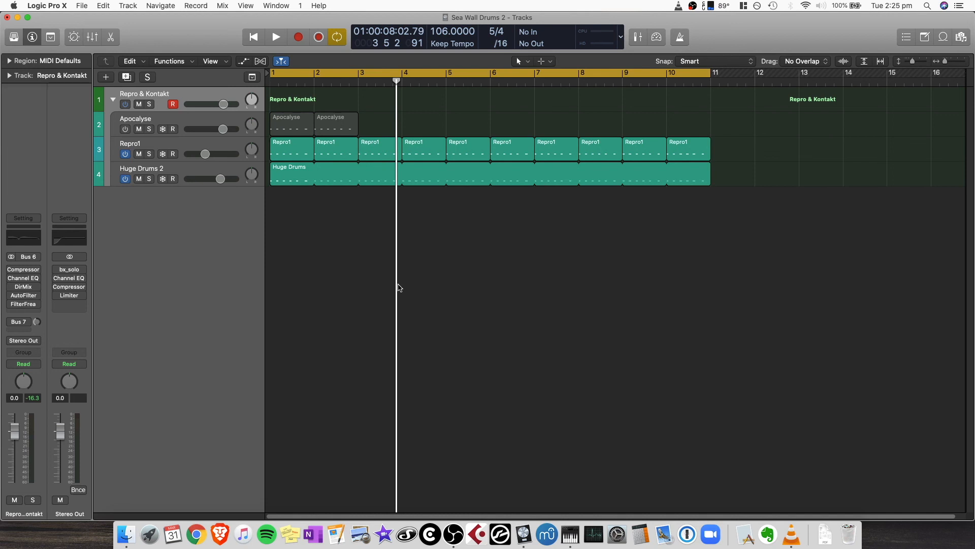
key(Return)
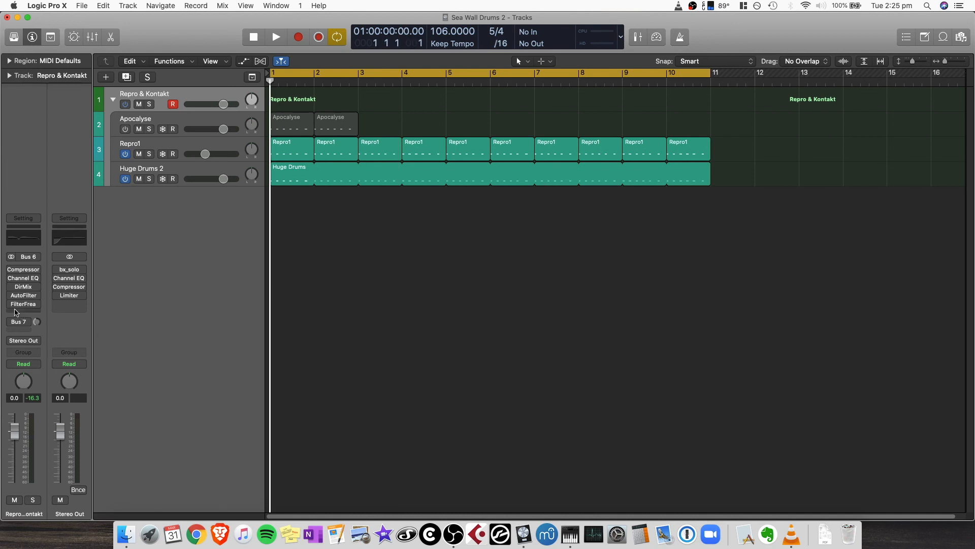
- Open the Repro & Kontakt channel's AutoFilter and FilterFreak plug-ins and spread their windows apart for viewing
click(16, 300)
drag(277, 28, 644, 78)
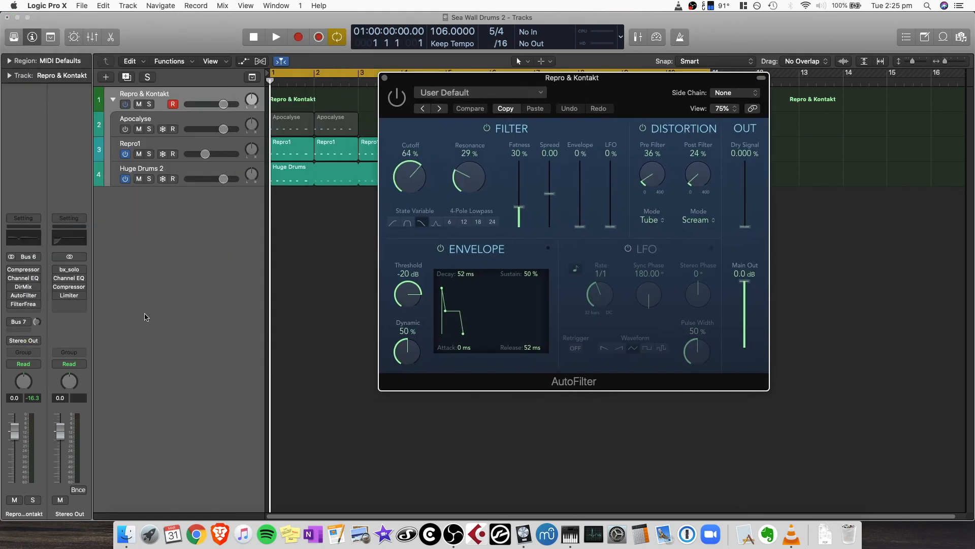
click(24, 304)
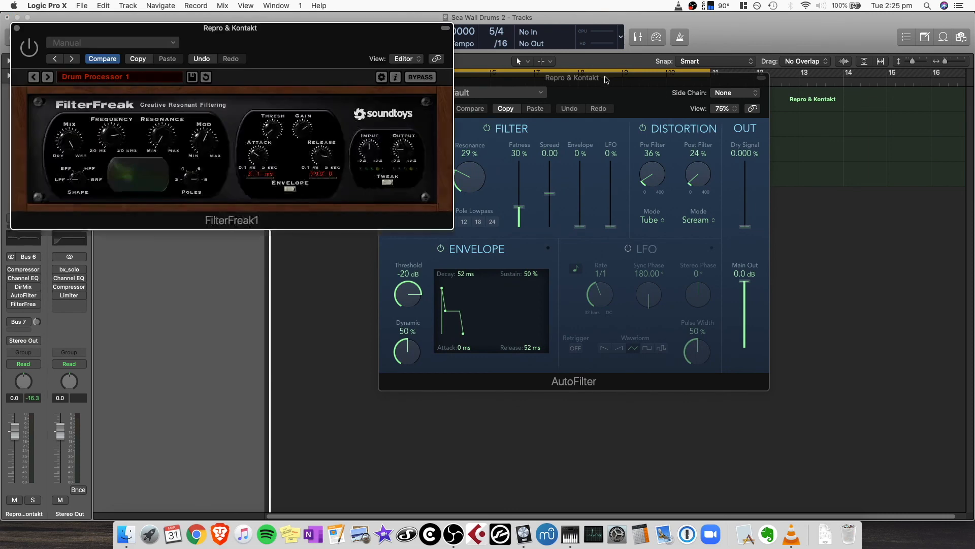
drag(291, 55, 807, 312)
drag(614, 91, 480, 32)
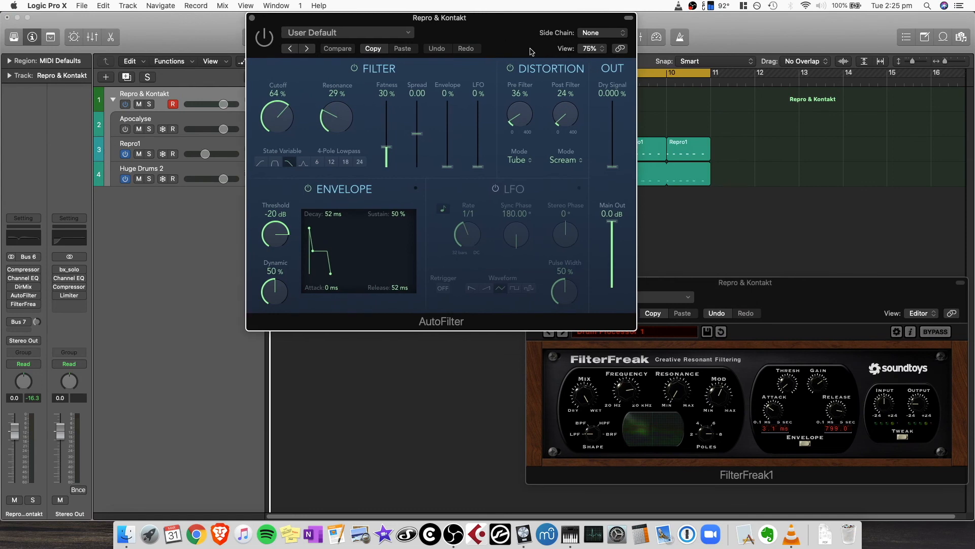
click(863, 301)
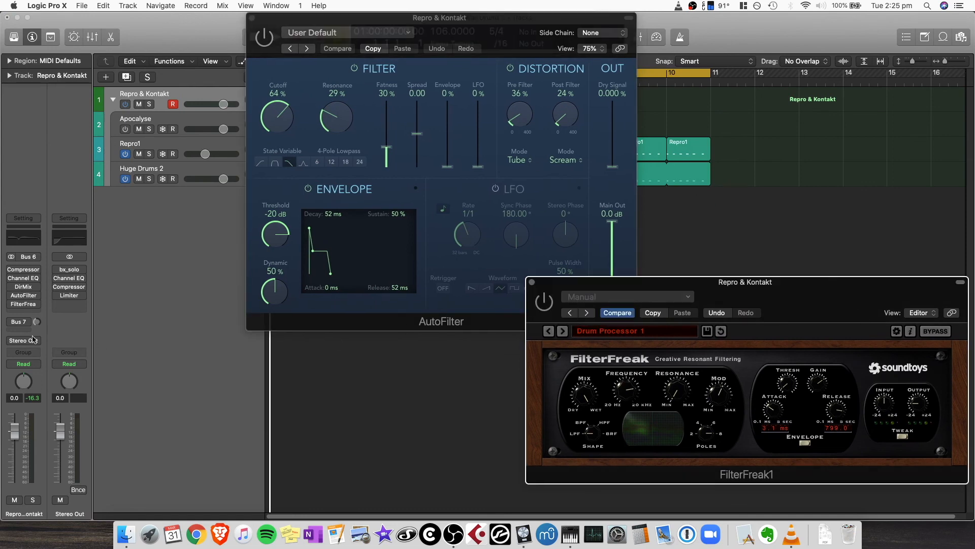
- Enable the Repro & Kontakt channel's Bus 7 send and open the Little Plate reverb on Aux 7
click(12, 322)
click(29, 320)
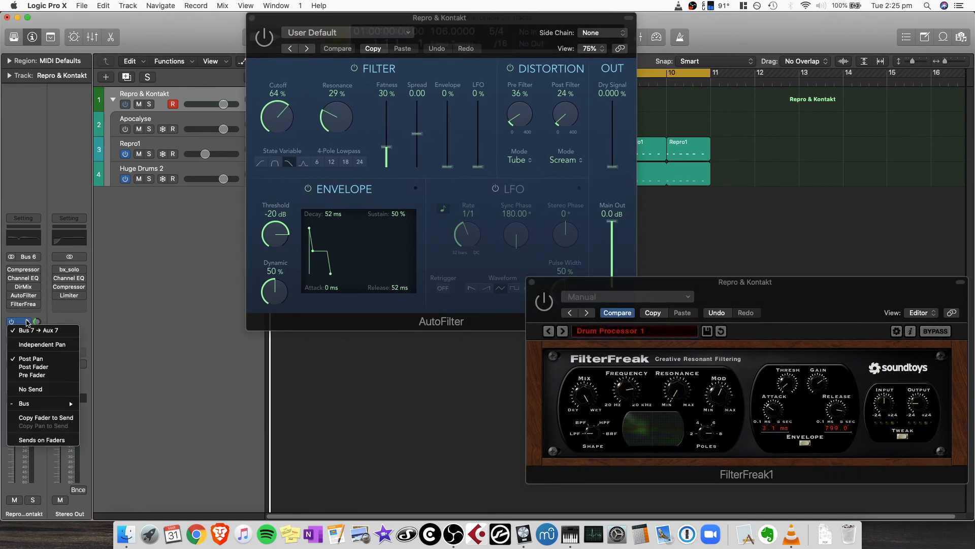
click(152, 306)
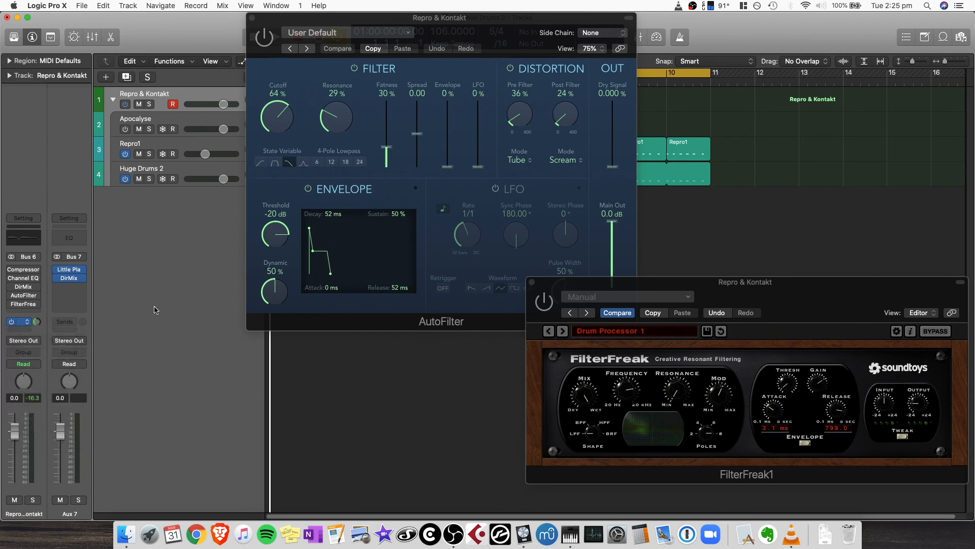
click(68, 269)
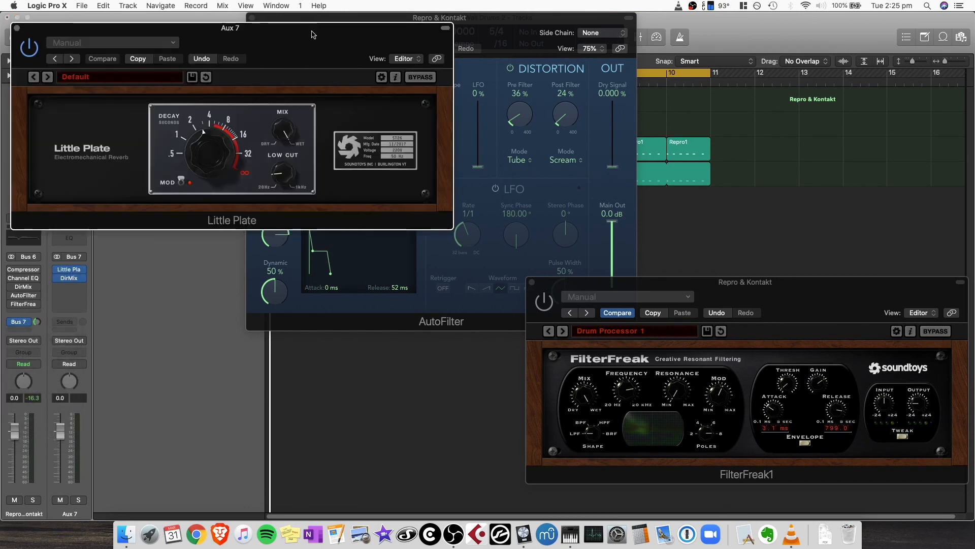
drag(313, 43, 387, 138)
- Play the combined drums and switch the Bus 7 reverb send off and back on for comparison
key(space)
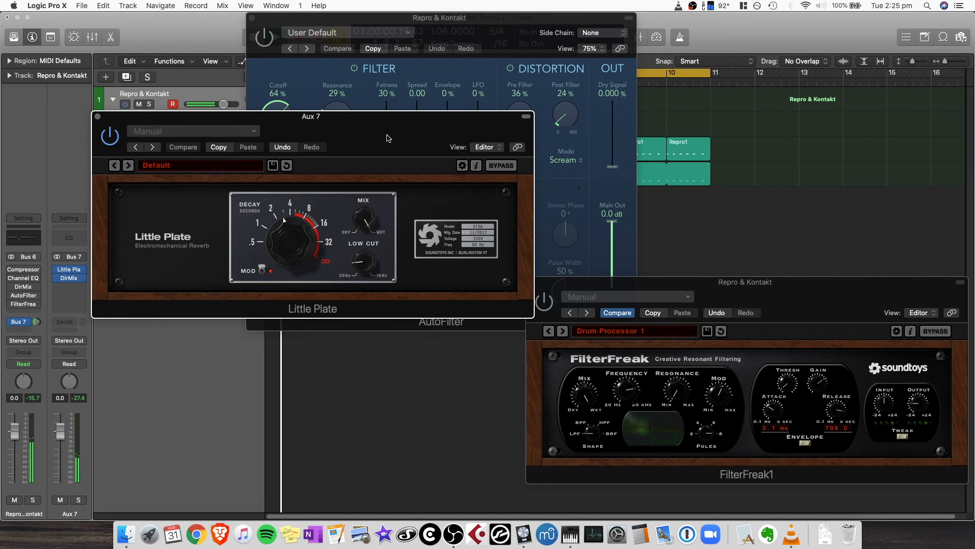
click(10, 323)
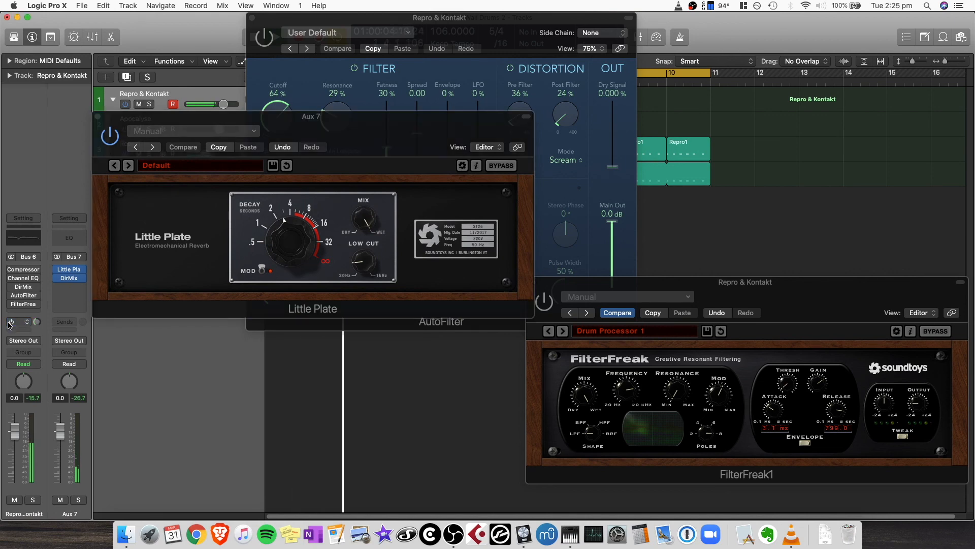
click(10, 323)
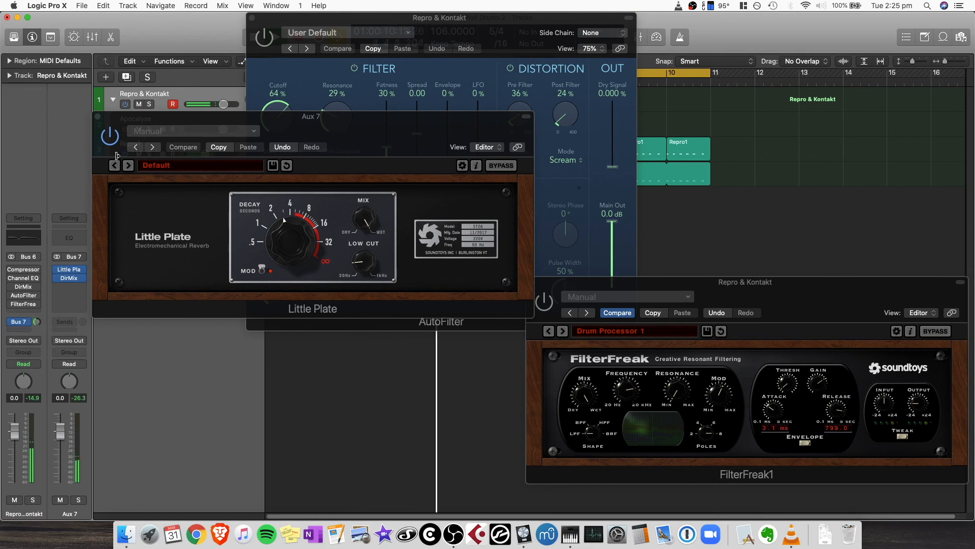
- Close the Little Plate window and place the Repro & Kontakt channel's AutoFilter and FilterFreak windows side by side
click(98, 117)
drag(509, 25, 396, 98)
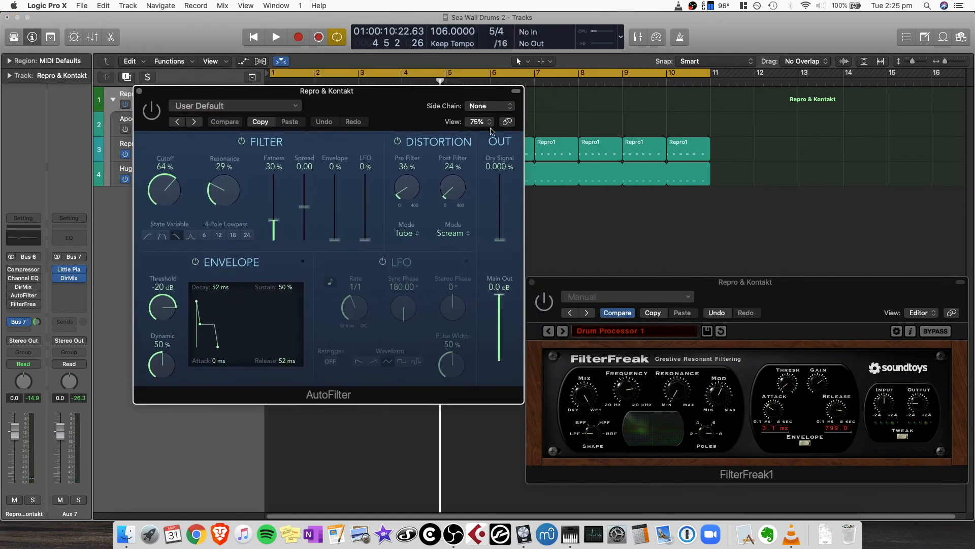
drag(847, 288, 852, 189)
drag(386, 108, 360, 136)
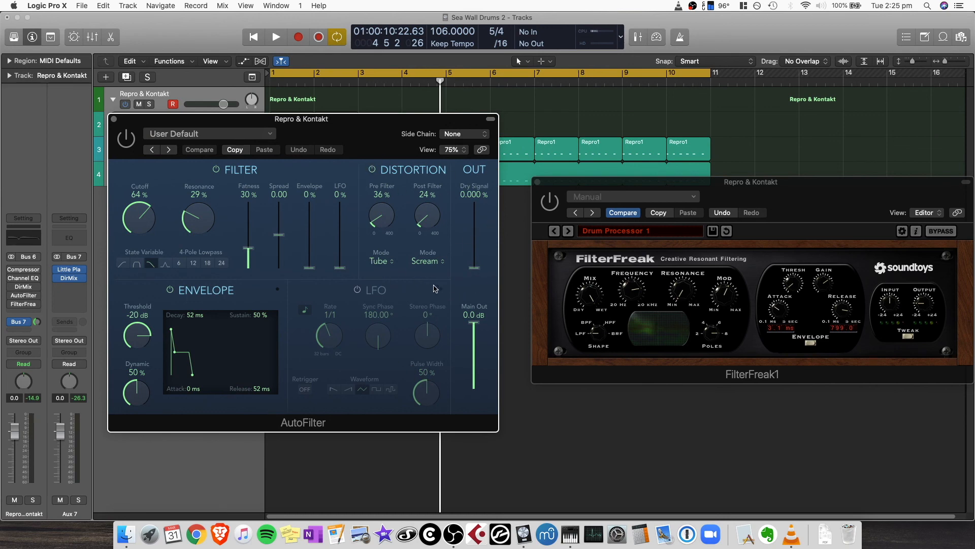
drag(797, 213, 772, 219)
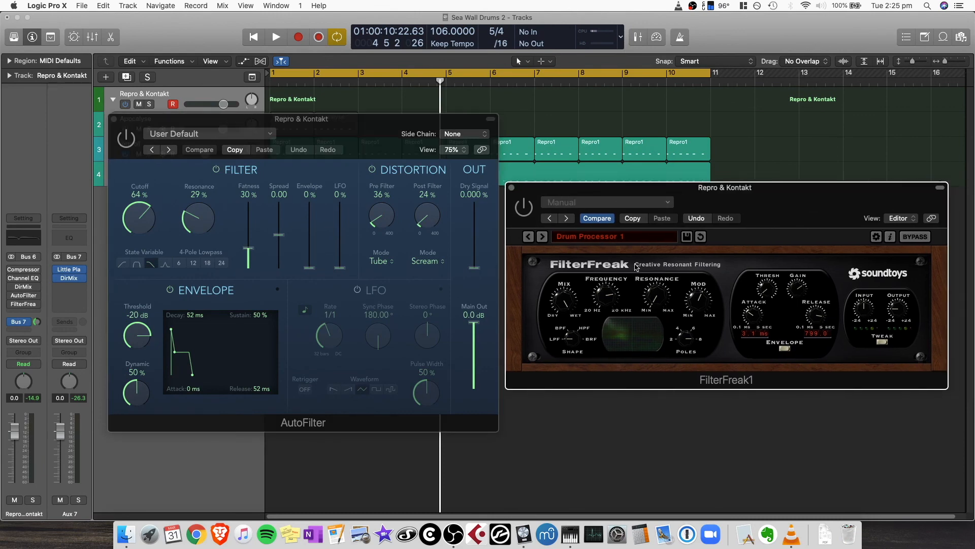
- Browse FilterFreak's Drums and Sweeps preset categories and dismiss the preset list without loading another preset
click(623, 240)
mouse_move(608, 283)
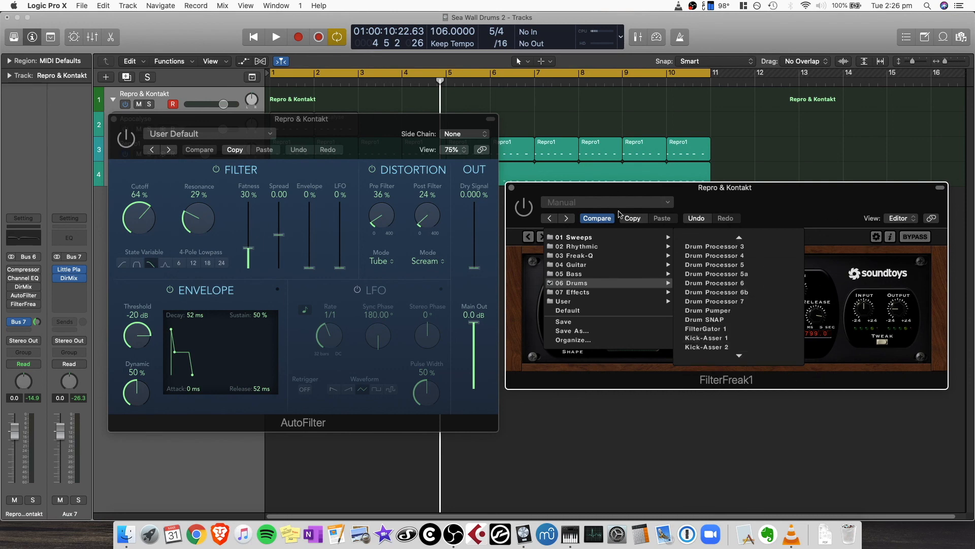
click(576, 206)
click(576, 207)
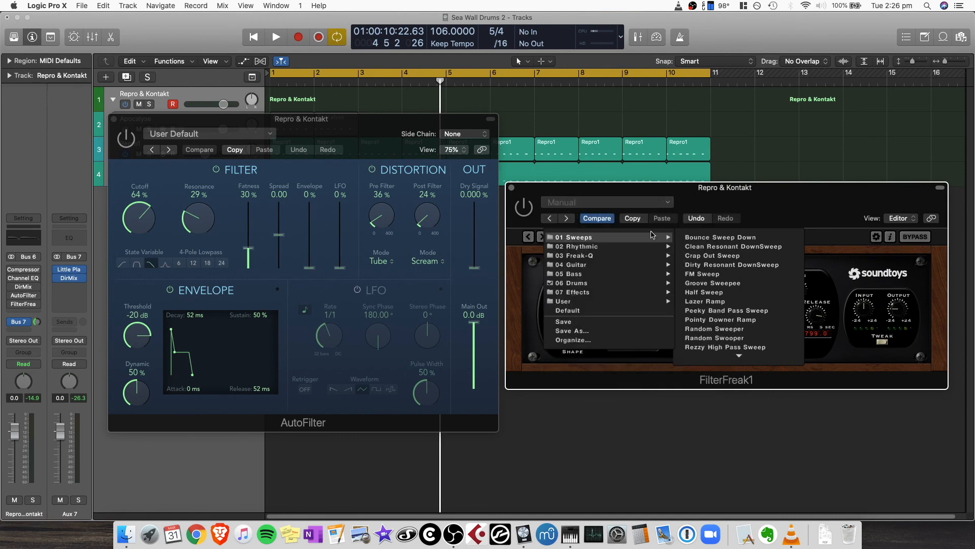
click(545, 354)
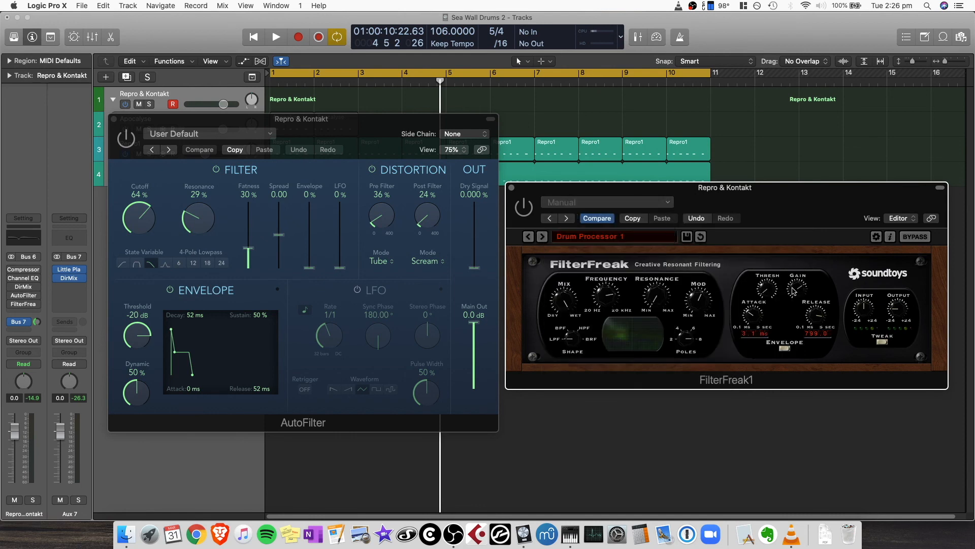
- Expand FilterFreak's Tweak section, switch the plug-in on, and arrange its window clear of the AutoFilter window
click(884, 345)
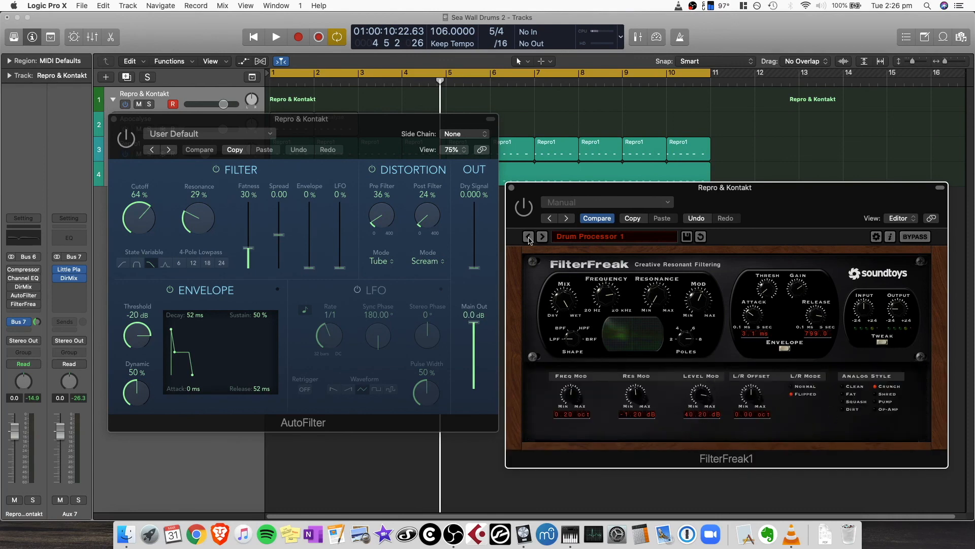
drag(768, 212, 521, 240)
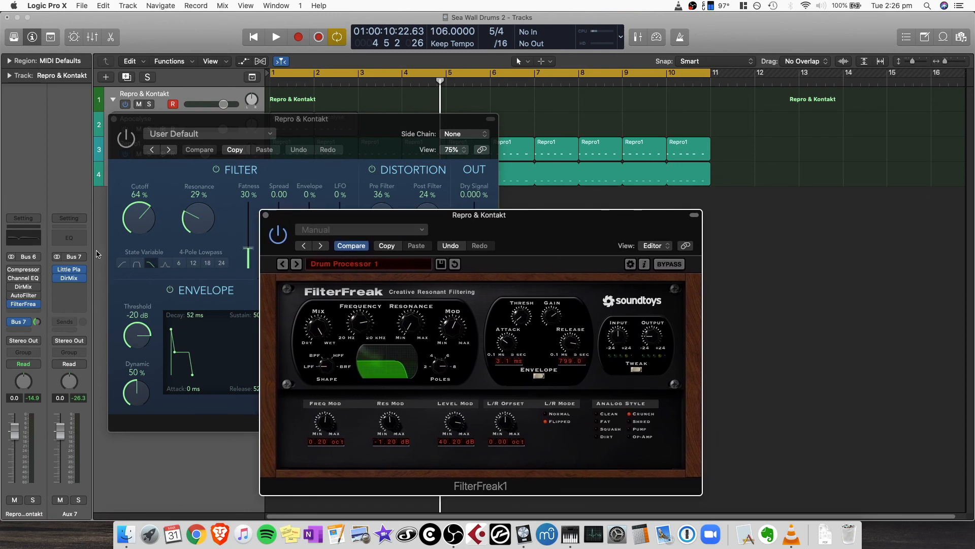
drag(354, 132, 819, 100)
drag(472, 234, 295, 228)
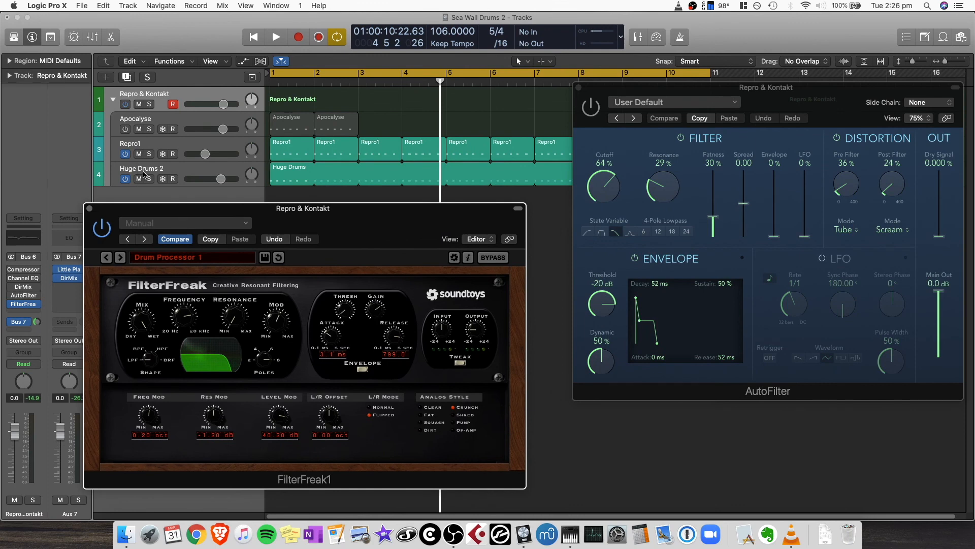
drag(376, 234, 426, 228)
- Play the drums through FilterFreak, try its Level Mod at 60 dB and readjust it, and close the plug-in
key(space)
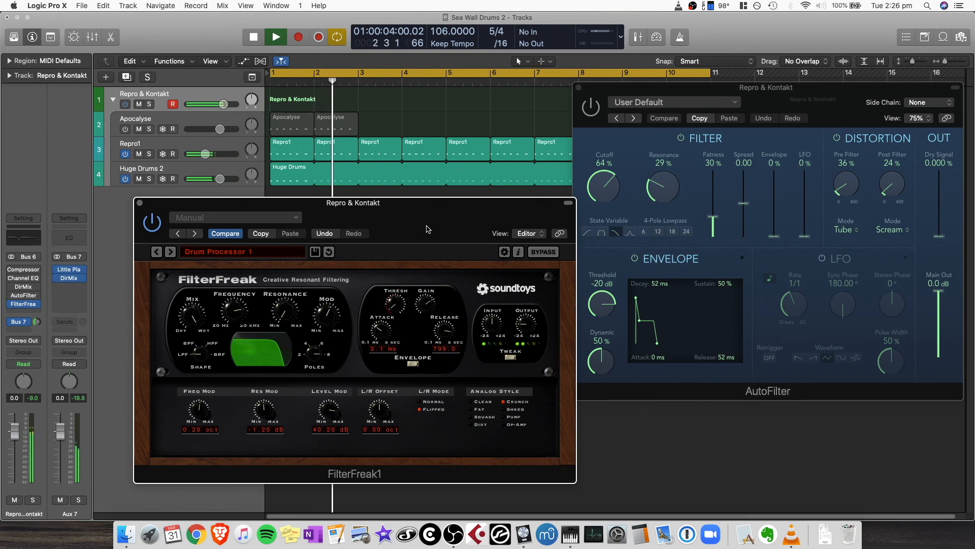
key(space)
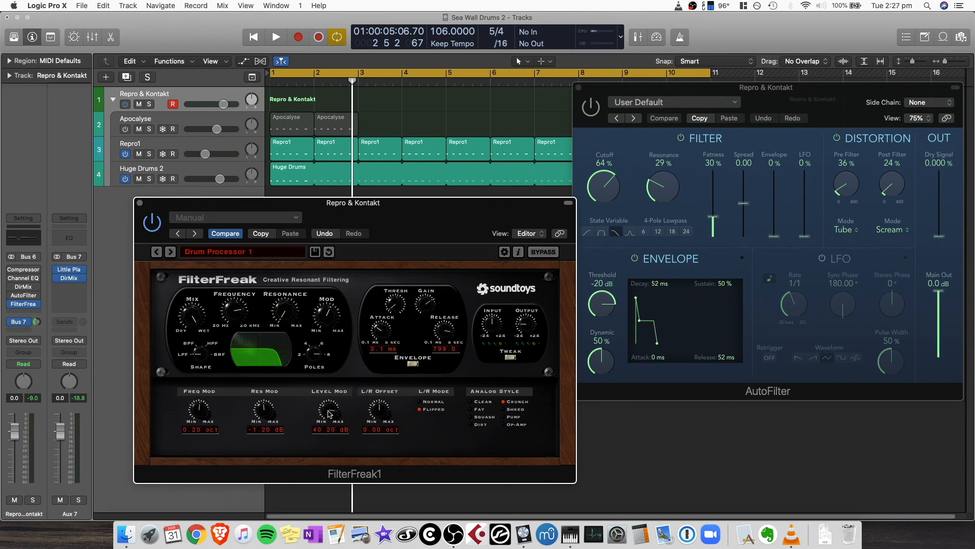
key(space)
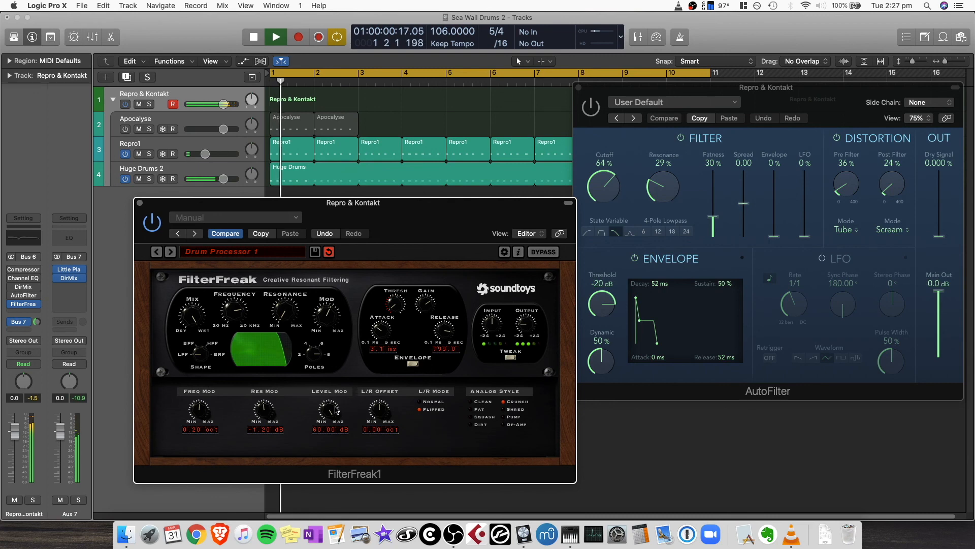
mouse_move(332, 409)
mouse_down()
mouse_move(321, 429)
mouse_move(322, 420)
mouse_up()
click(140, 203)
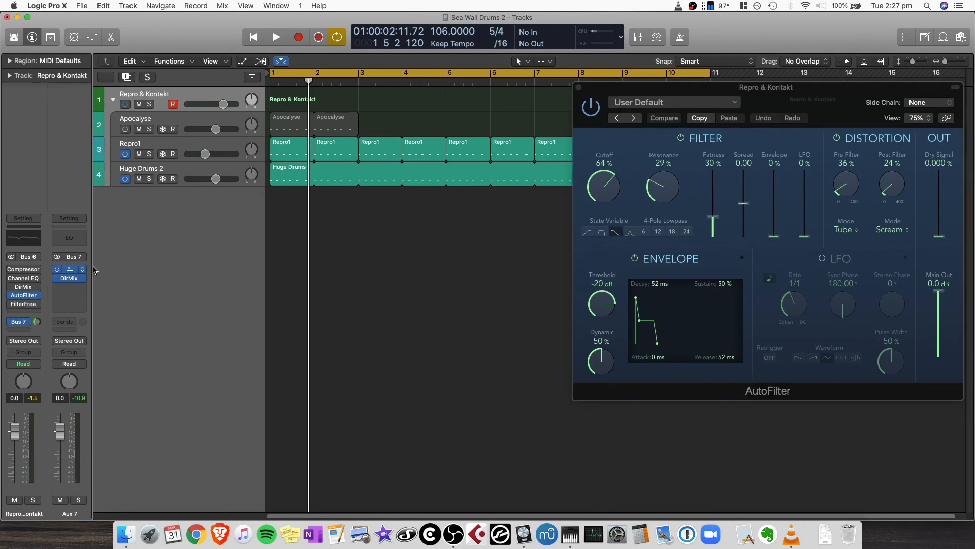
- Bring the enabled AutoFilter window to the centre and play the drums through it with FilterFreak bypassed
drag(812, 97, 576, 136)
key(space)
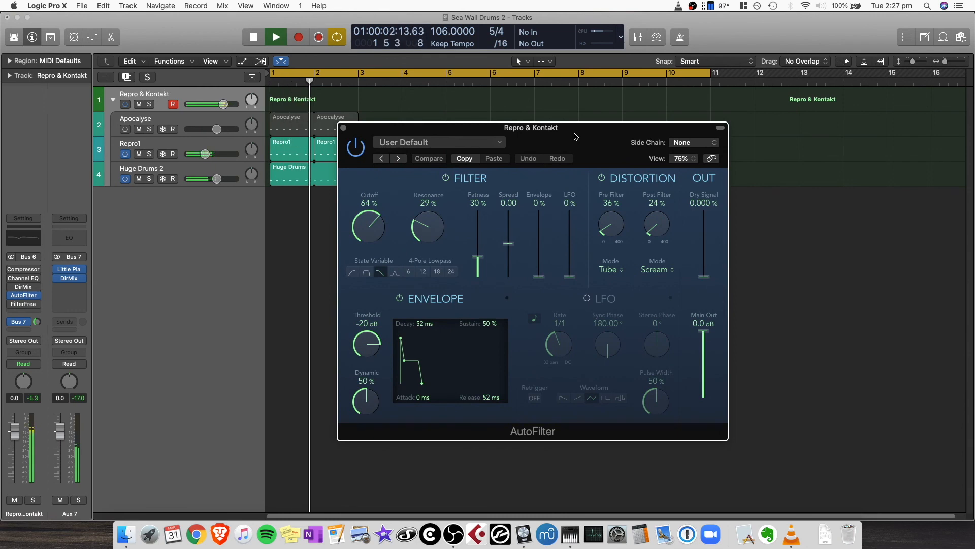
key(space)
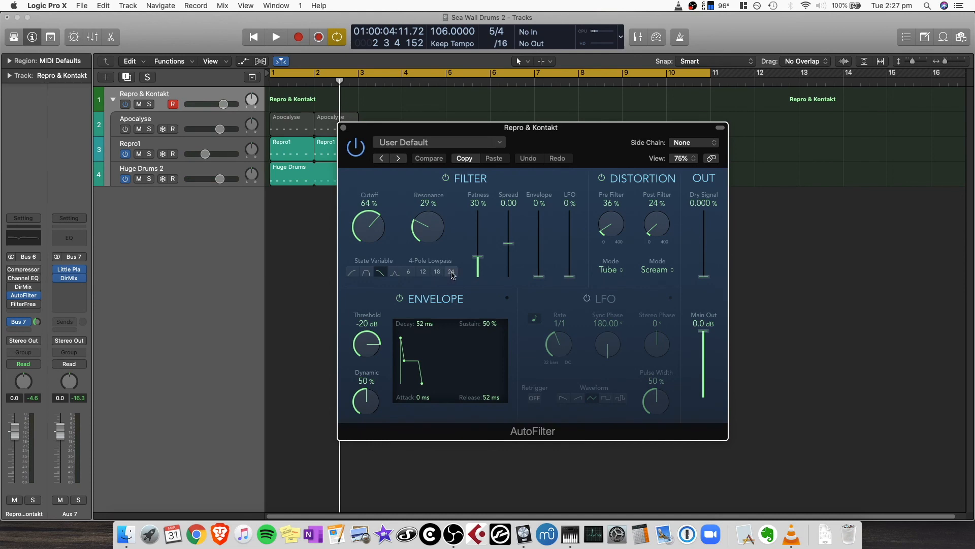
- Try AutoFilter's 12 and 24 four-pole lowpass slopes during playback and return to the state-variable lowpass
click(424, 272)
key(space)
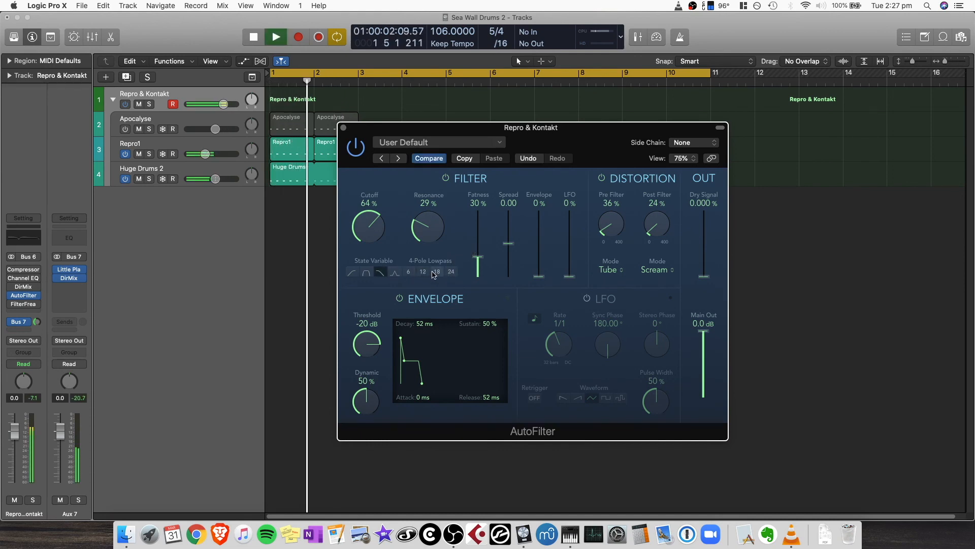
click(451, 272)
click(380, 273)
key(space)
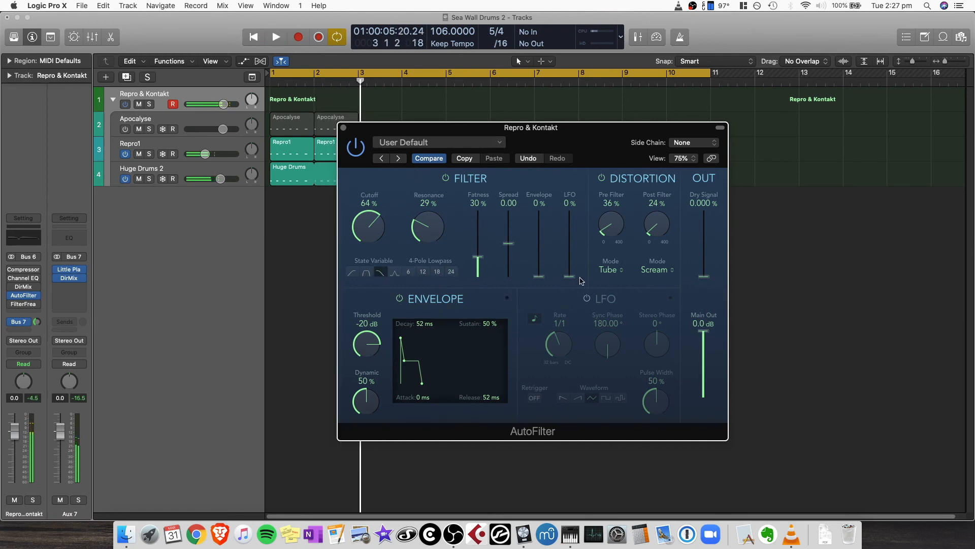
- Close AutoFilter, bypass it, and switch FilterFreak back on in the Repro & Kontakt channel's insert chain
mouse_move(563, 151)
mouse_down()
mouse_move(547, 140)
mouse_move(574, 166)
mouse_up()
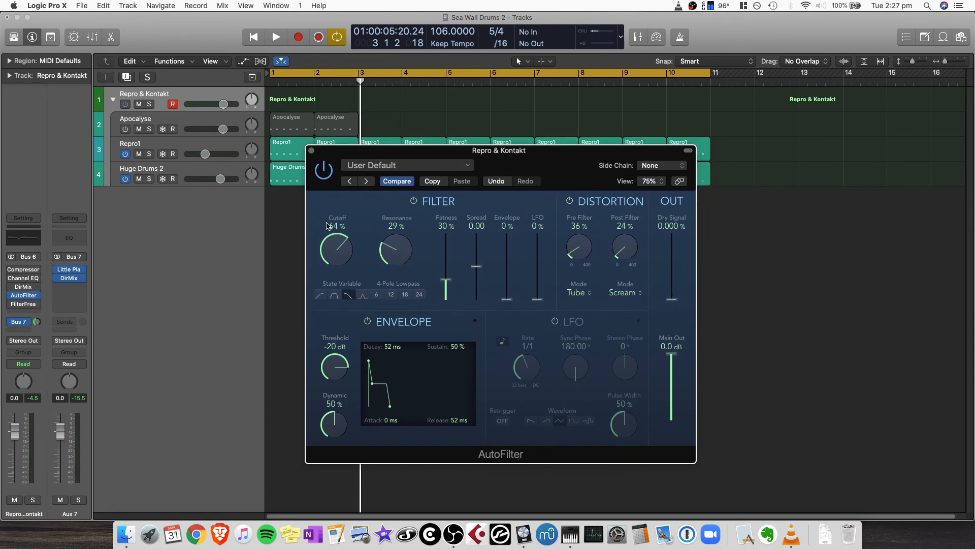
click(311, 151)
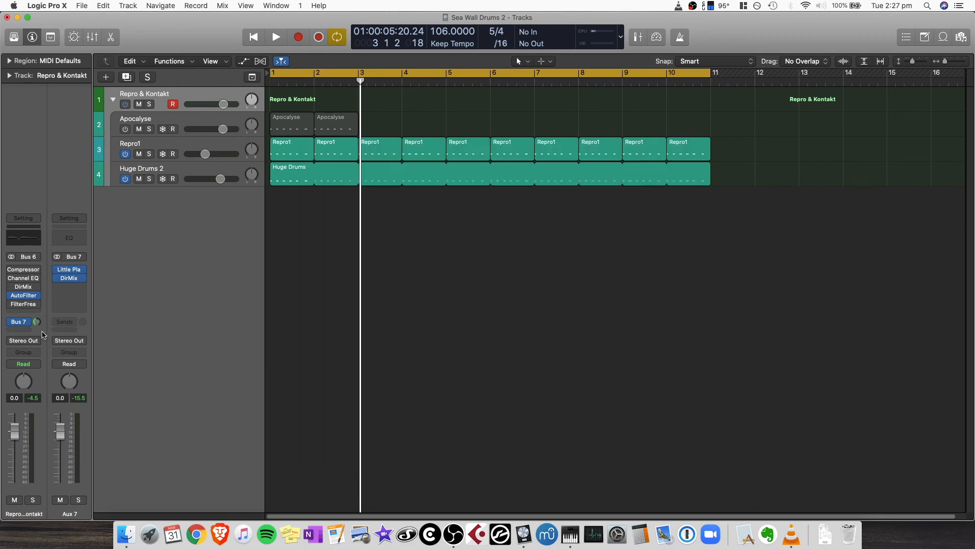
click(11, 309)
click(12, 310)
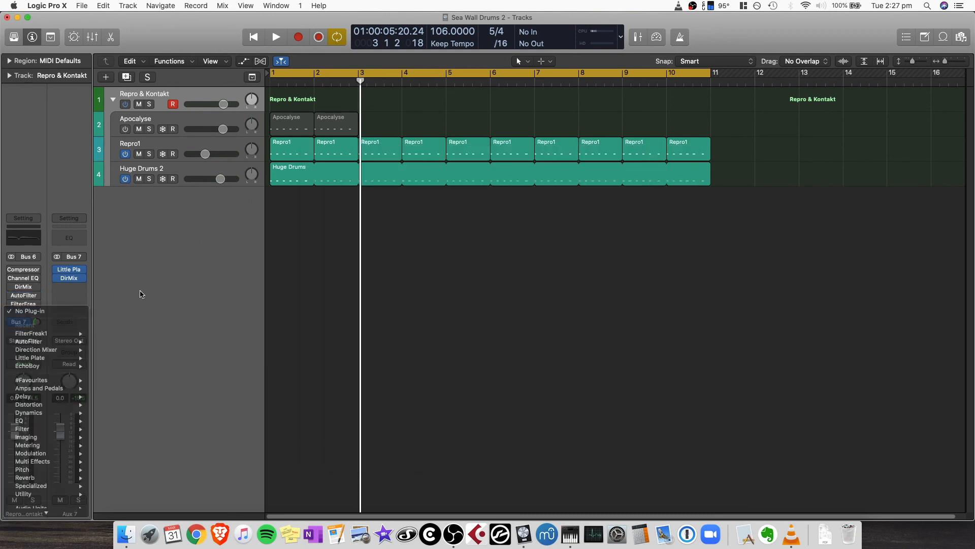
key(y)
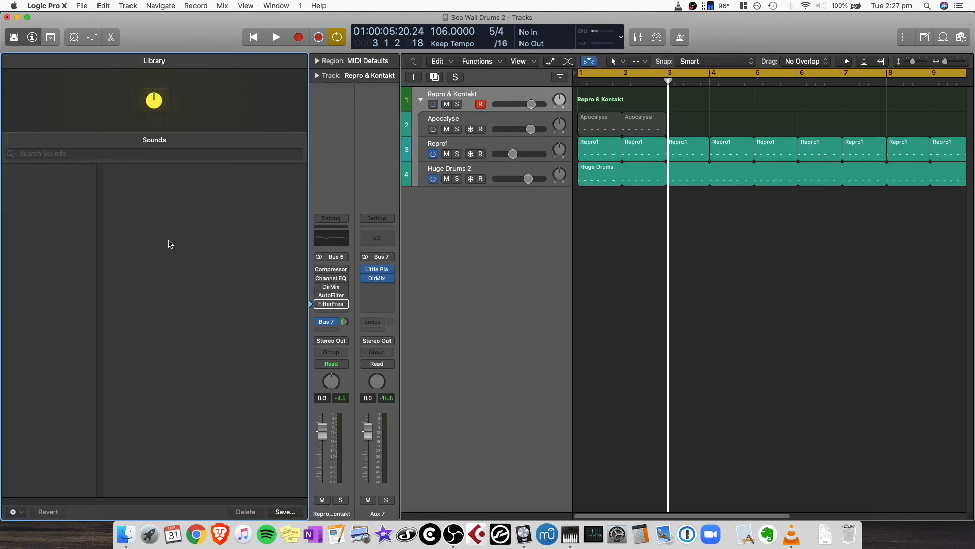
key(y)
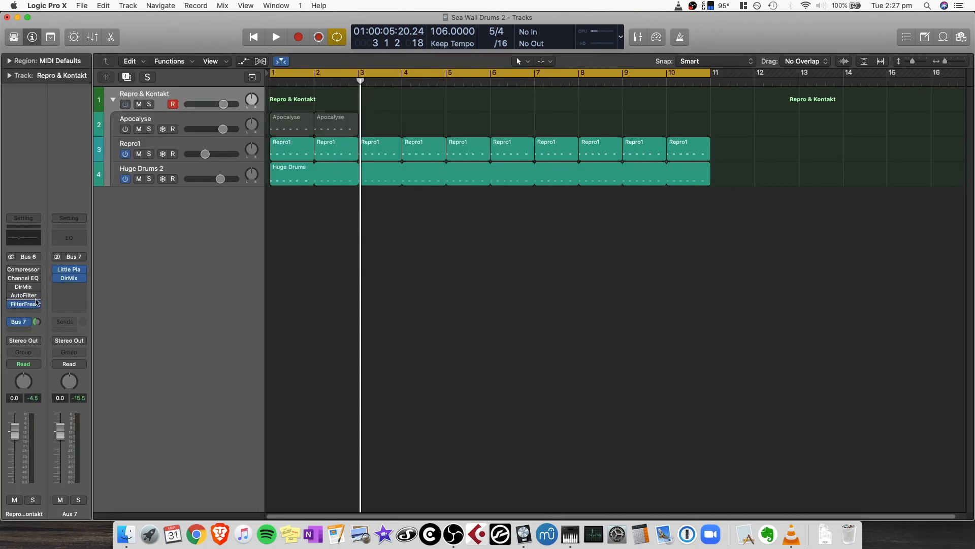
- Play the drums through the enabled Repro & Kontakt Compressor, show its side chain settings, and close it
drag(220, 43, 566, 159)
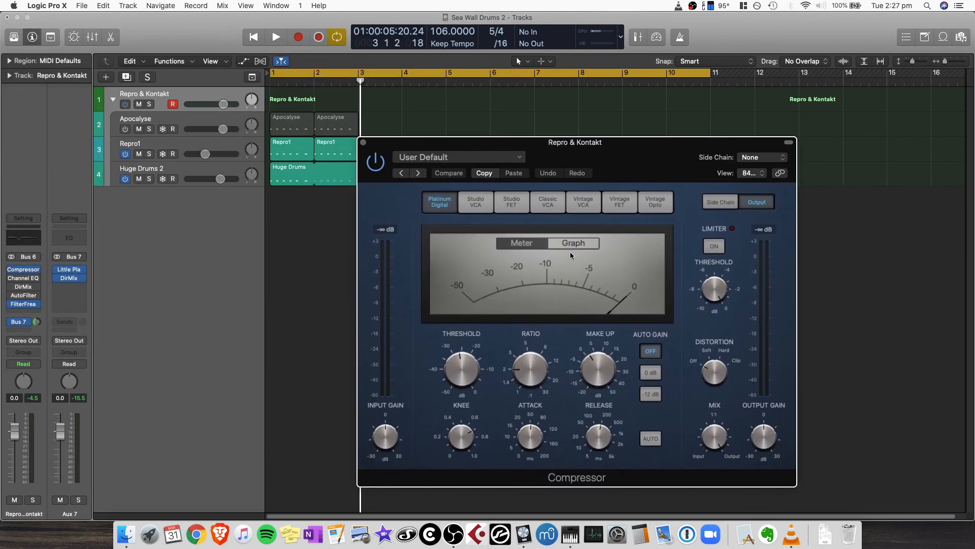
drag(653, 167, 634, 129)
key(space)
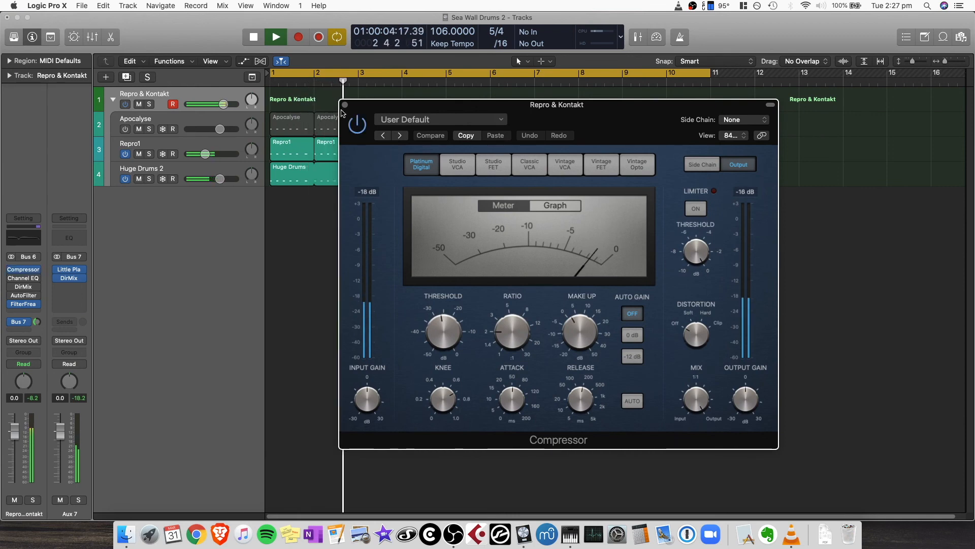
click(703, 164)
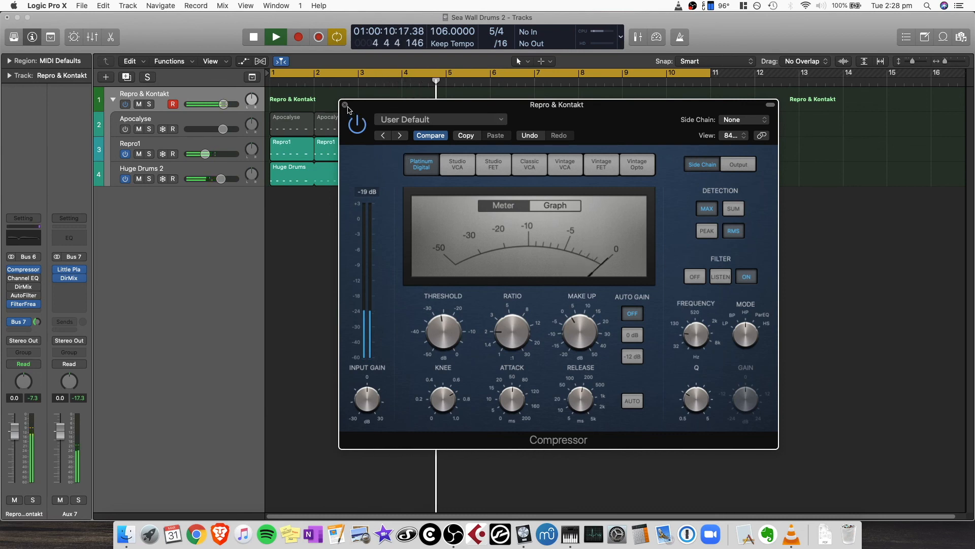
click(345, 104)
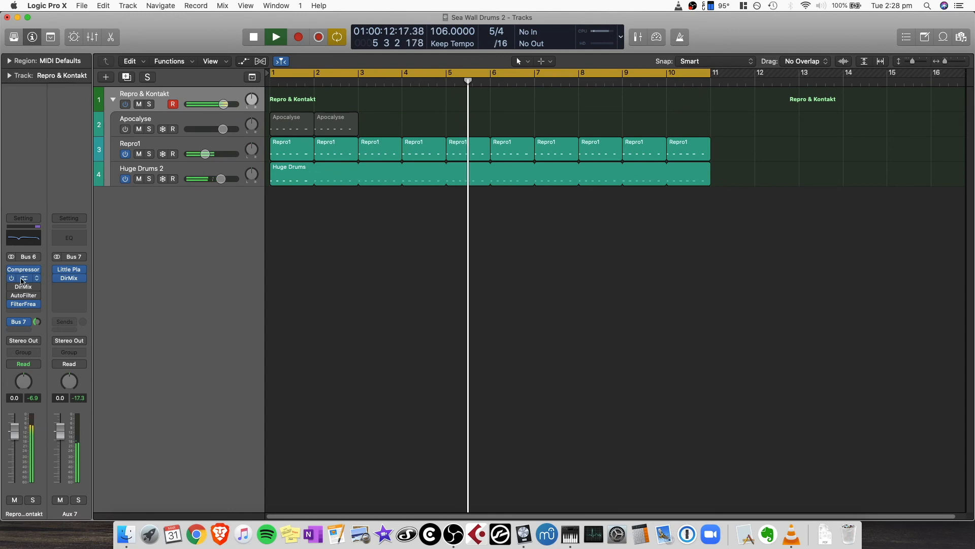
- Open the Repro & Kontakt Channel EQ and bypass and re-enable it during playback for comparison
drag(377, 42, 742, 137)
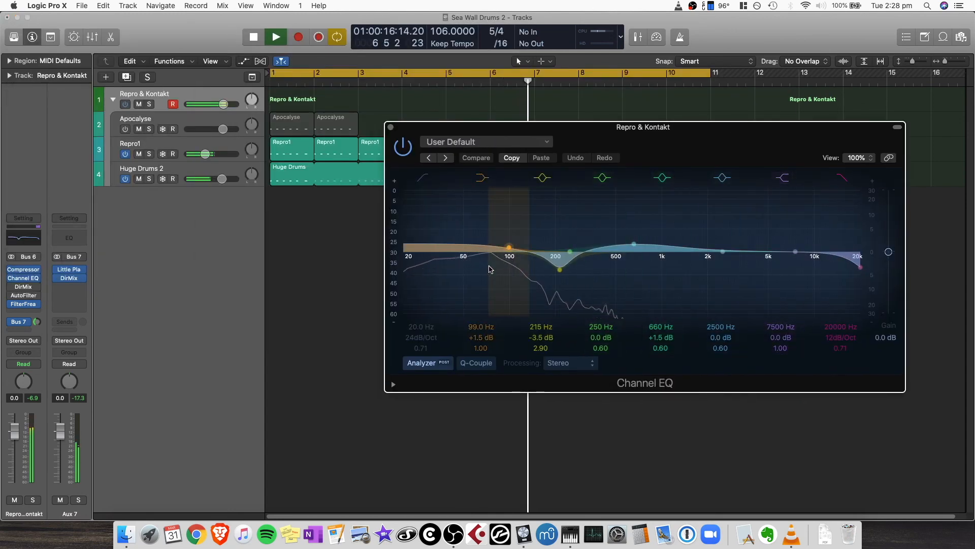
click(399, 150)
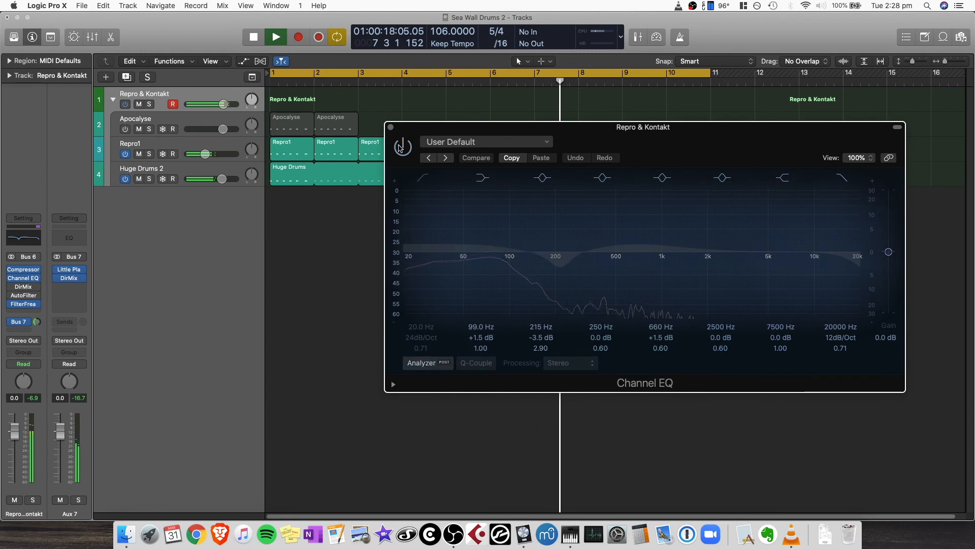
click(399, 148)
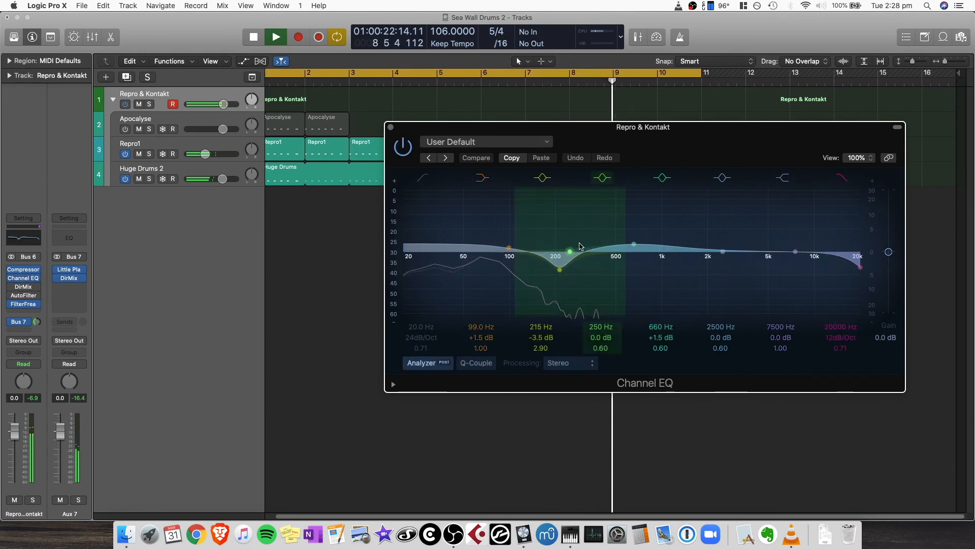
- Enable the Channel EQ's 20 Hz low cut with a slope of 18 dB/Oct and close the EQ
click(419, 178)
mouse_move(425, 338)
mouse_down()
mouse_move(426, 319)
mouse_move(426, 331)
mouse_up()
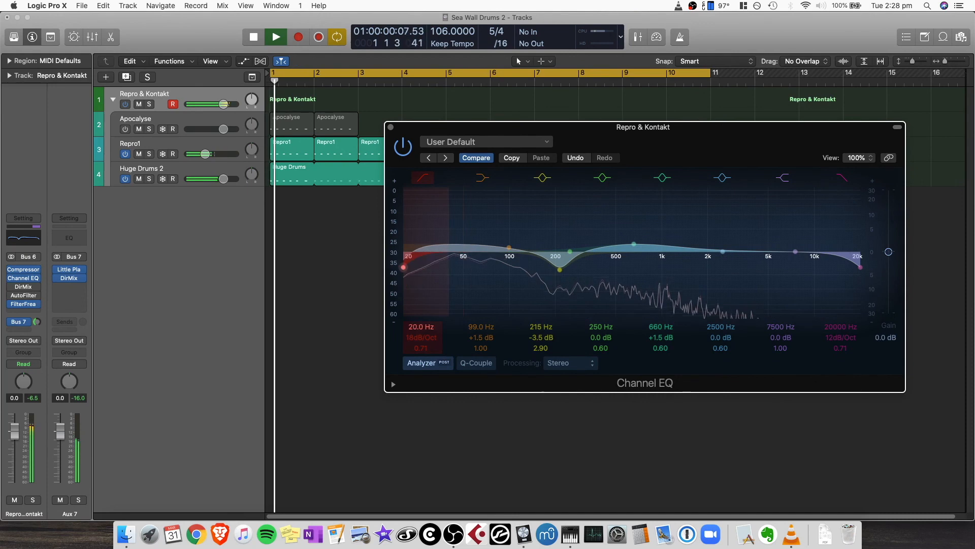
click(391, 127)
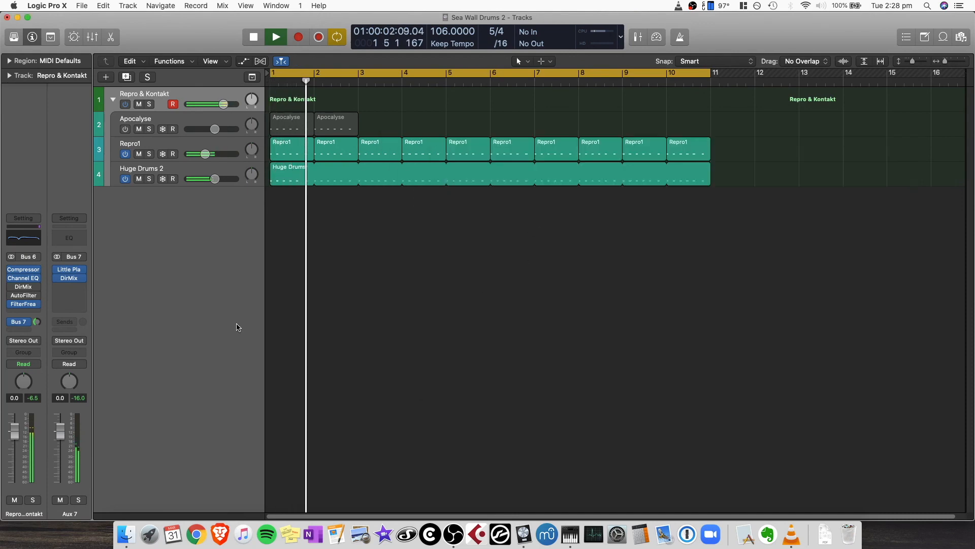
- Open the Repro & Kontakt Direction Mixer, switch it on, and play the drums through it
click(23, 286)
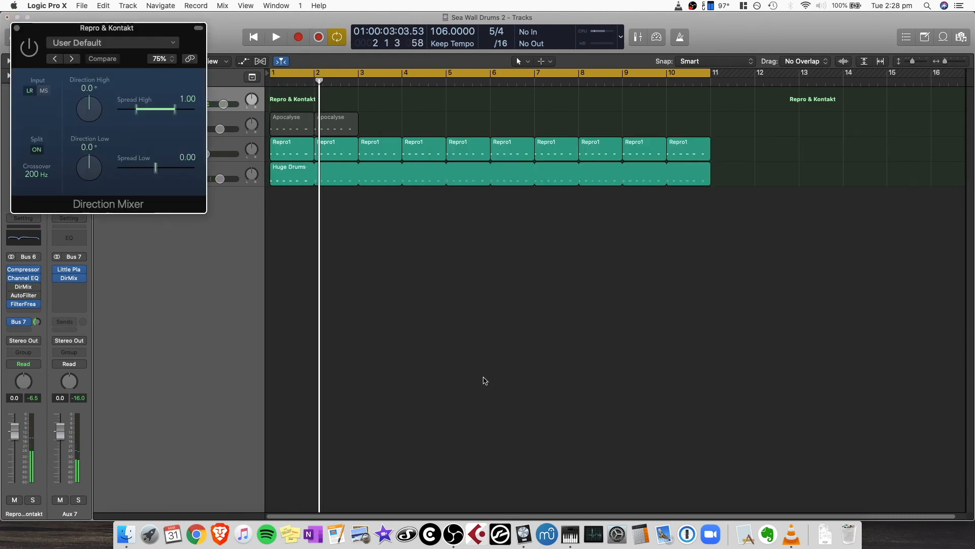
drag(149, 34, 657, 222)
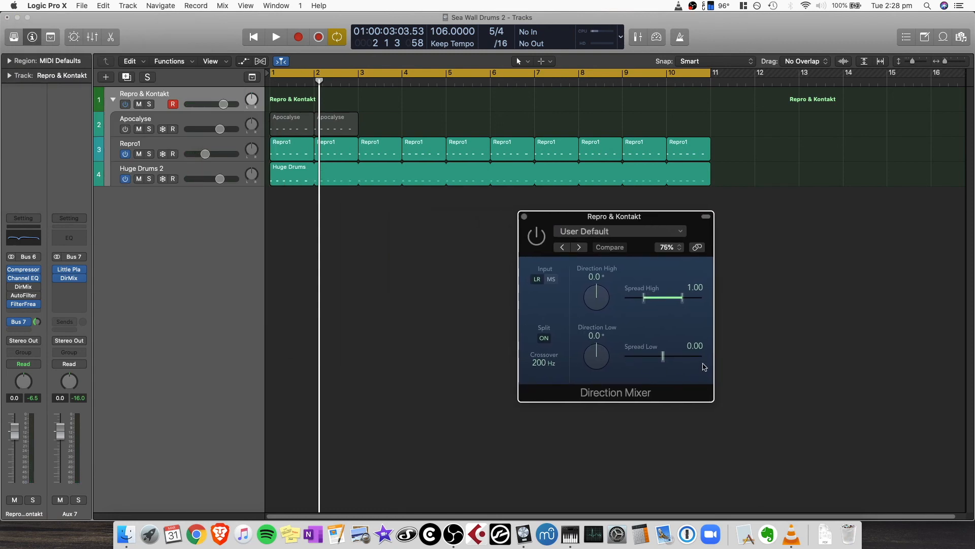
click(535, 241)
key(space)
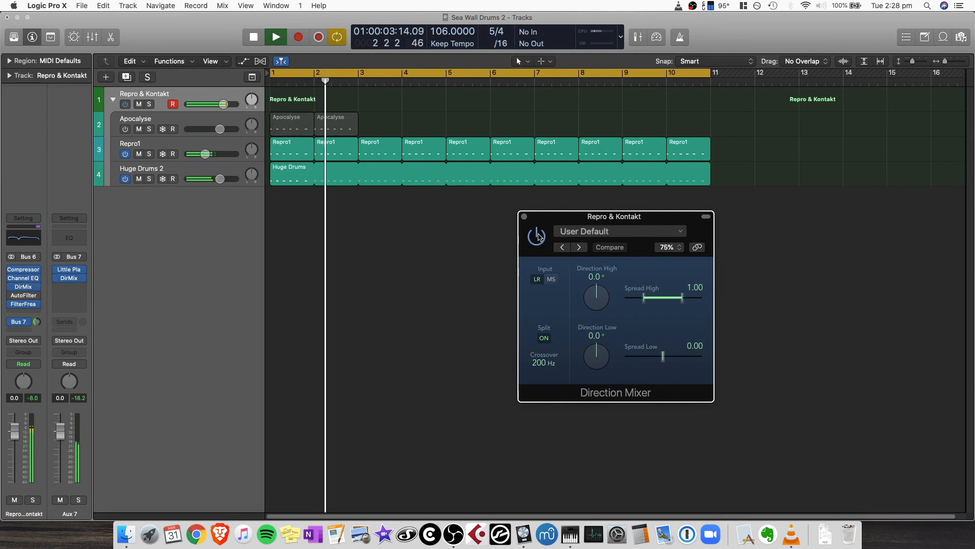
key(space)
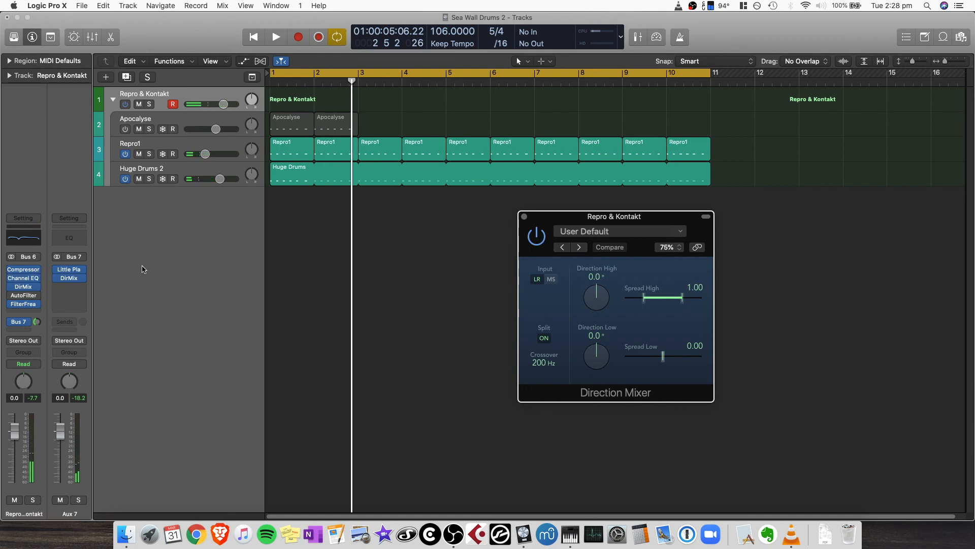
- Open Aux 7's Direction Mixer, bypass it for comparison during playback, and close both Direction Mixers
click(69, 278)
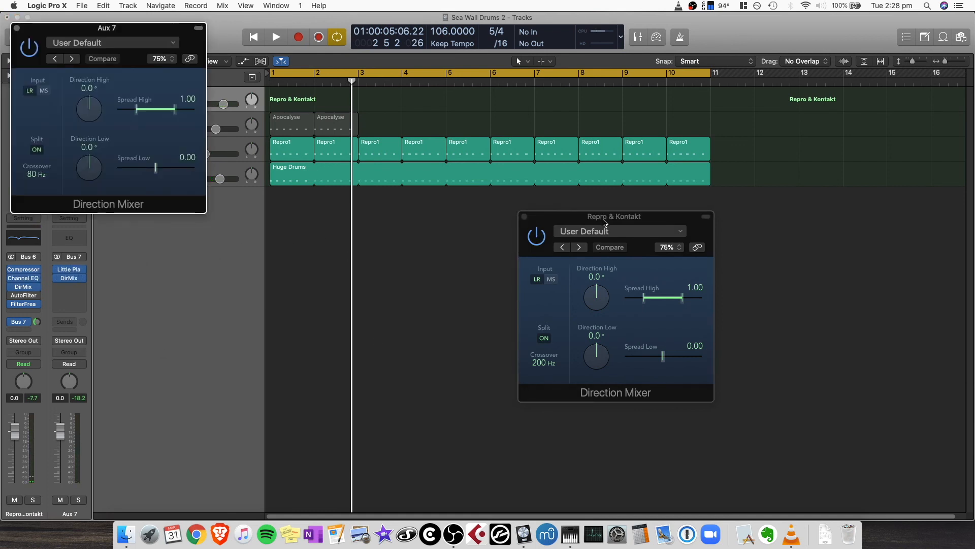
drag(142, 34, 376, 254)
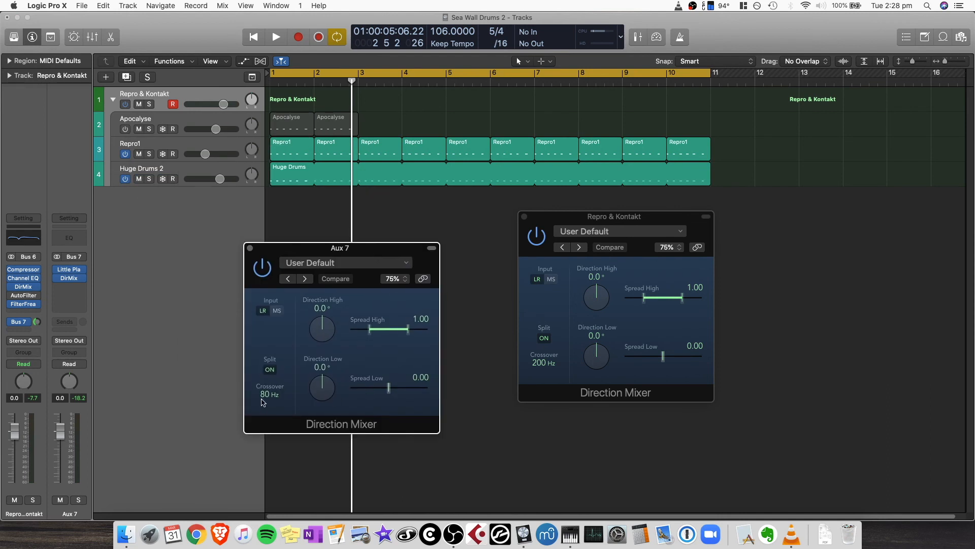
click(262, 273)
key(space)
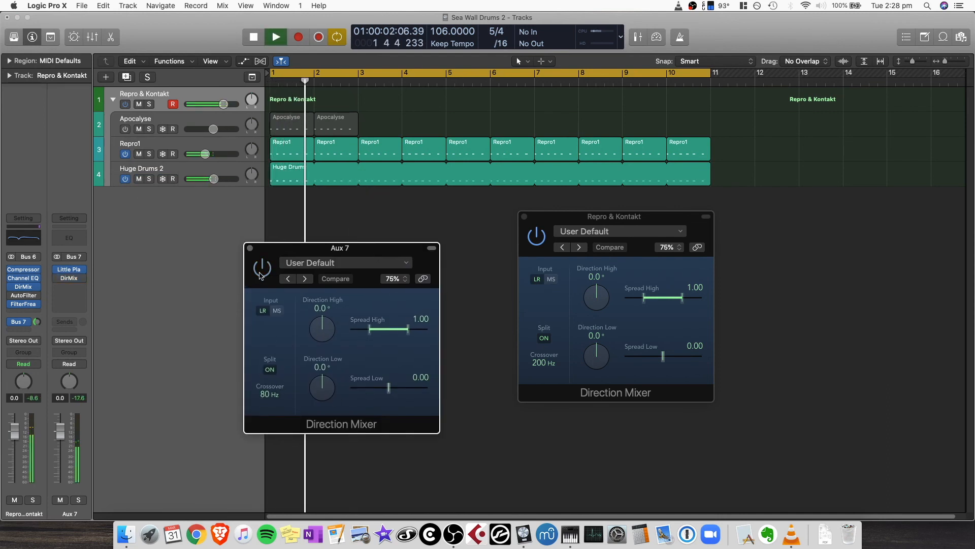
click(261, 273)
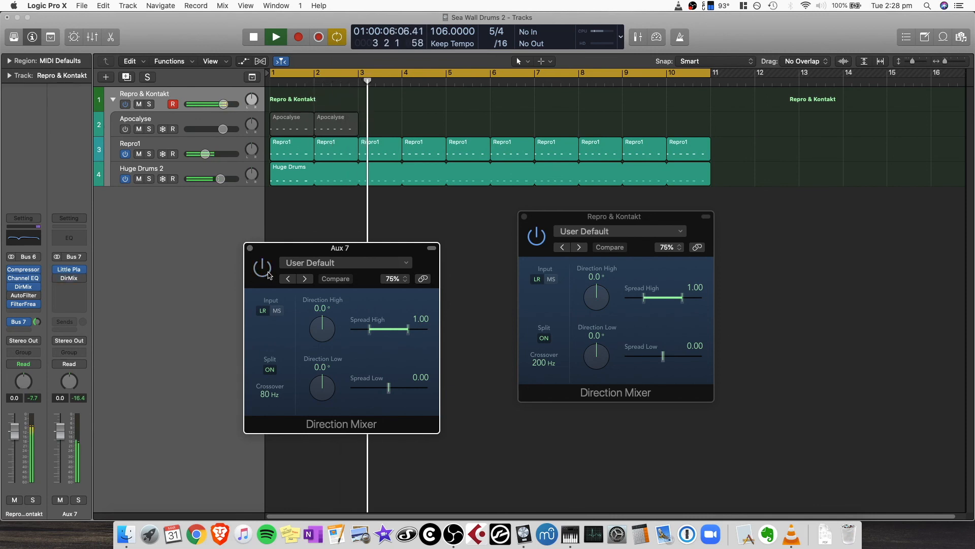
click(249, 248)
click(525, 217)
key(space)
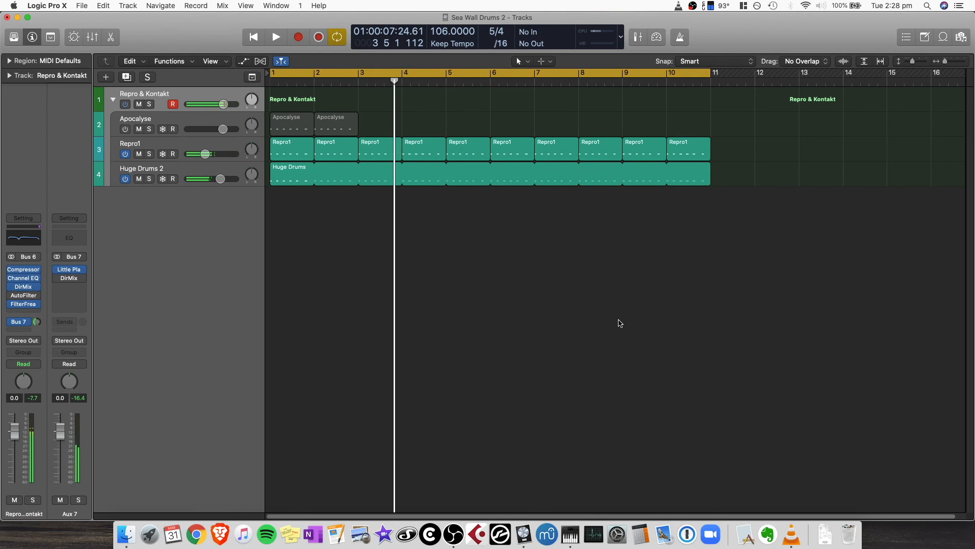
- Select the Repro1 track and show its TDR VOS SlickEQ GE settings, including the 50 Hz high-pass filter, and close the plug-in
click(150, 147)
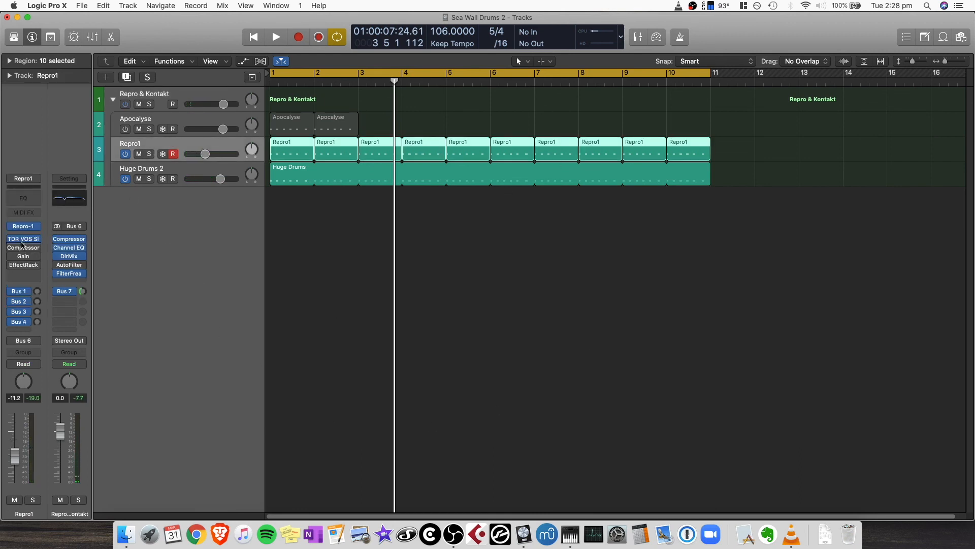
click(23, 239)
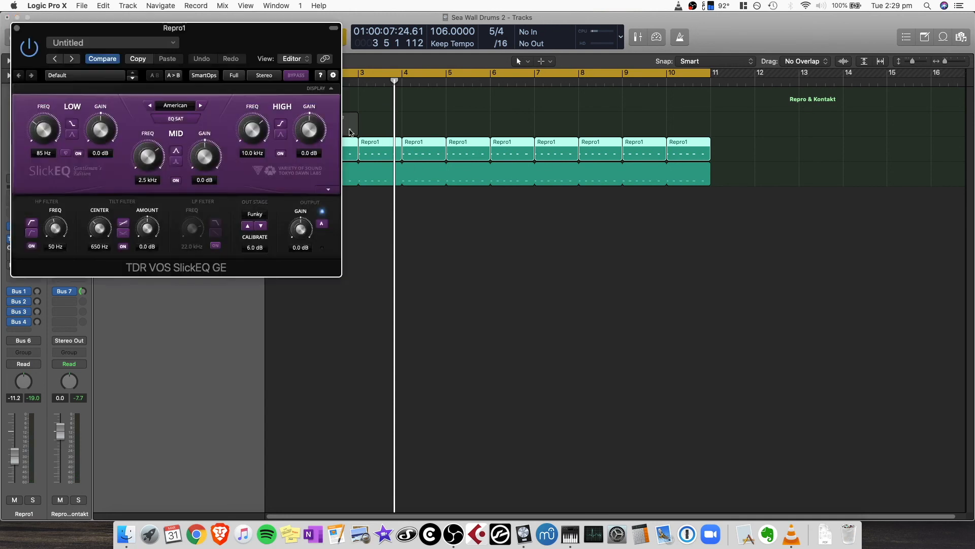
drag(207, 44, 512, 150)
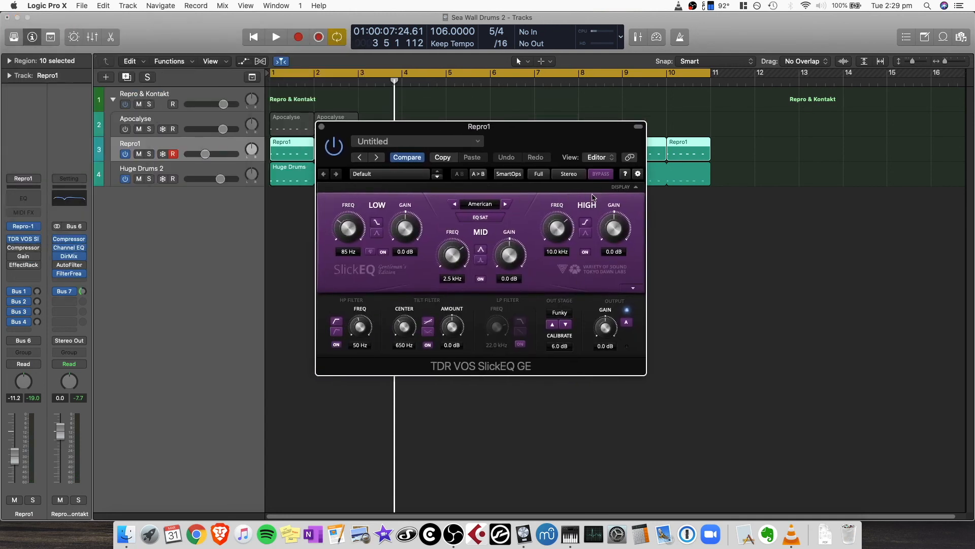
drag(318, 130, 464, 163)
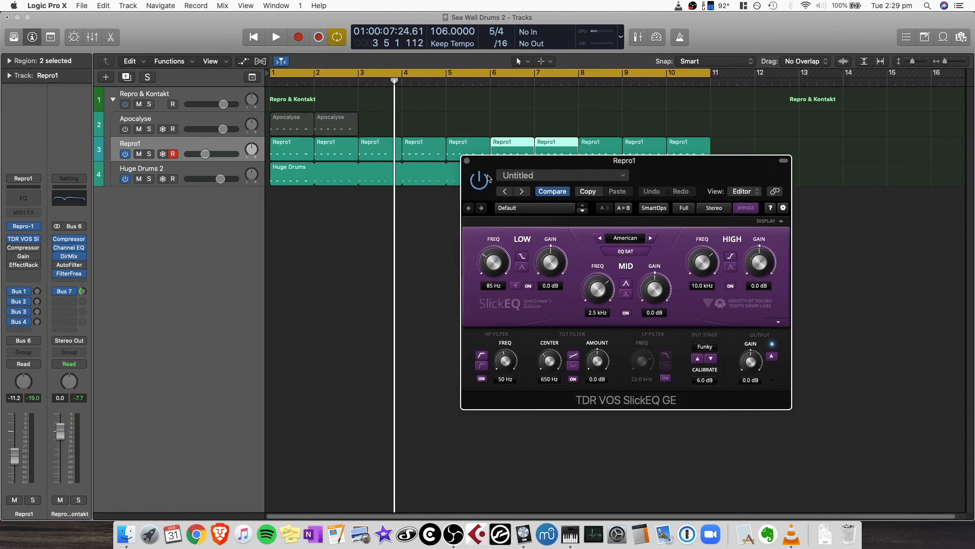
click(467, 161)
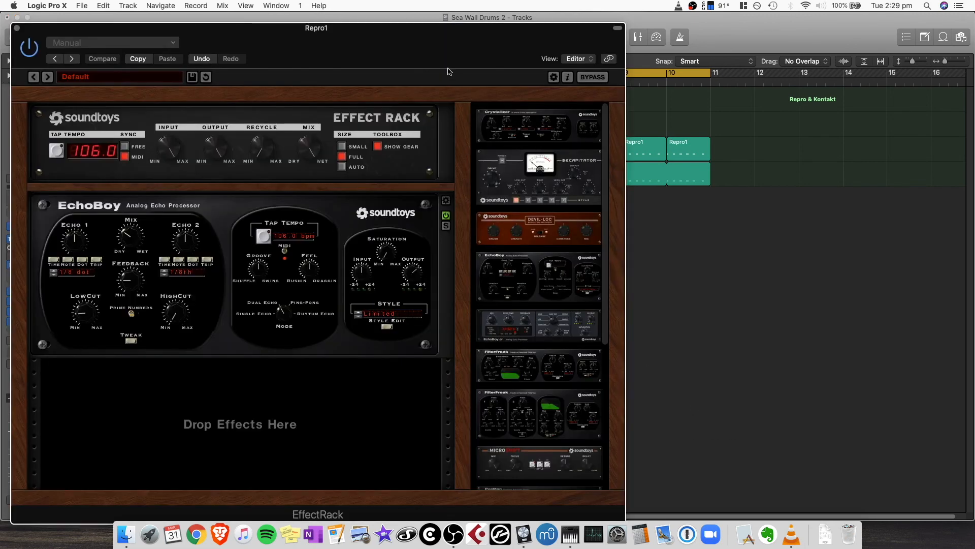
- Enable Repro1's EffectRack containing EchoBoy and play the drums through it with the tracks in view
drag(458, 48, 720, 38)
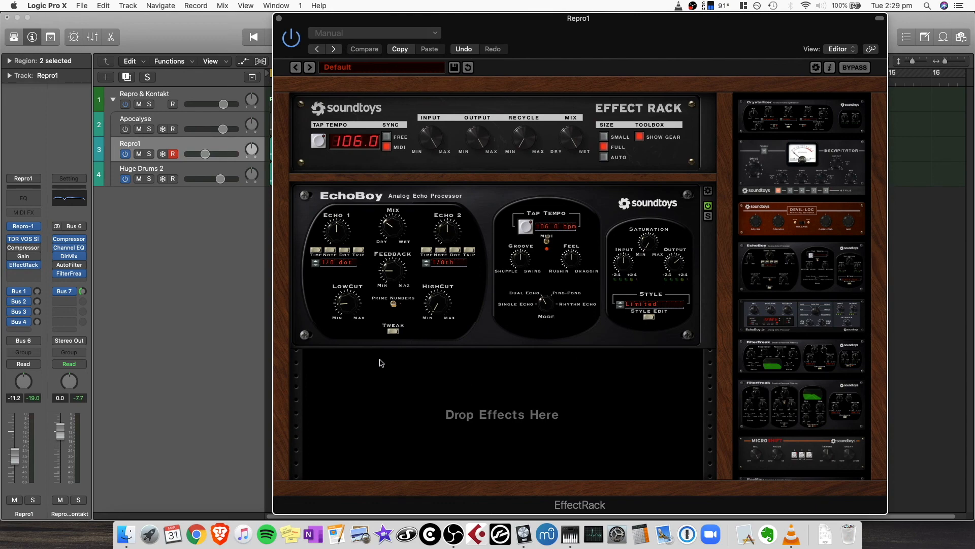
drag(568, 35, 582, 201)
key(space)
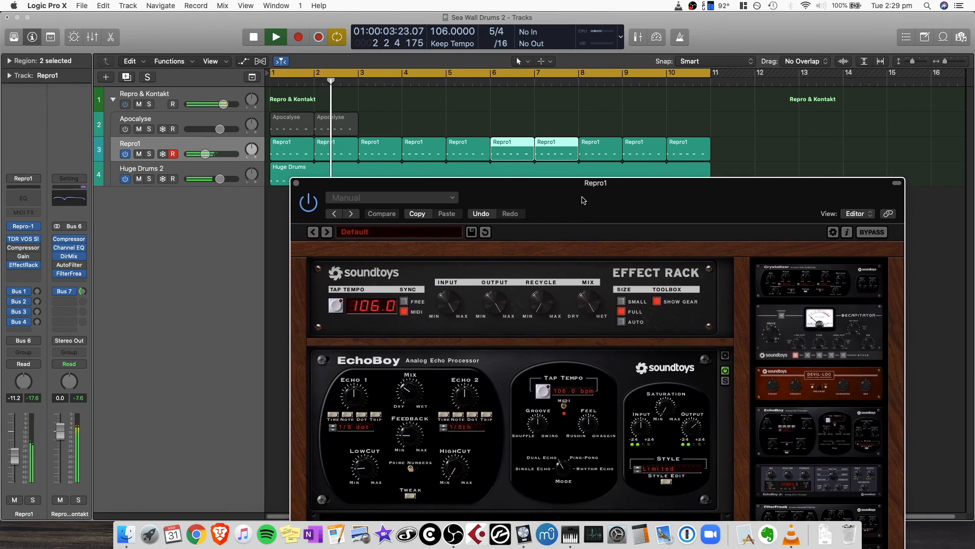
- Raise the Repro1 channel volume to -9.8 dB during playback, stop, and close the EffectRack
mouse_move(14, 456)
mouse_down()
mouse_move(14, 446)
mouse_move(4, 451)
mouse_up()
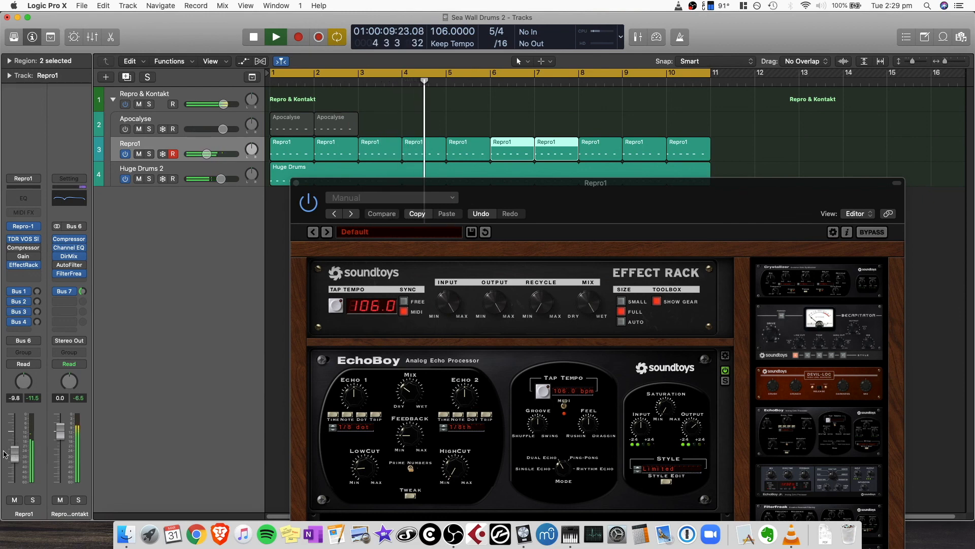
key(space)
drag(304, 188, 281, 83)
click(273, 78)
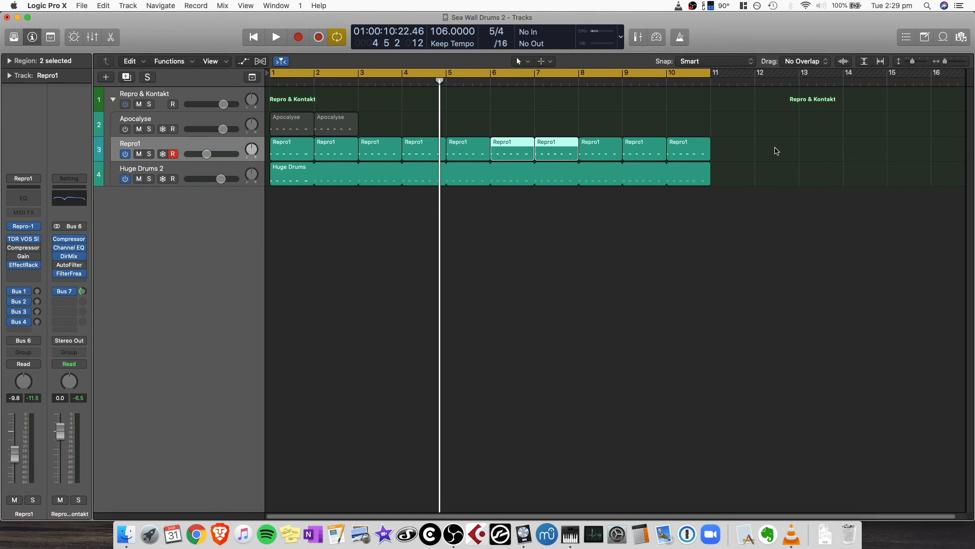
- Open the first Repro1 region in the Piano Roll, examine its note pattern, and close the editor
click(776, 151)
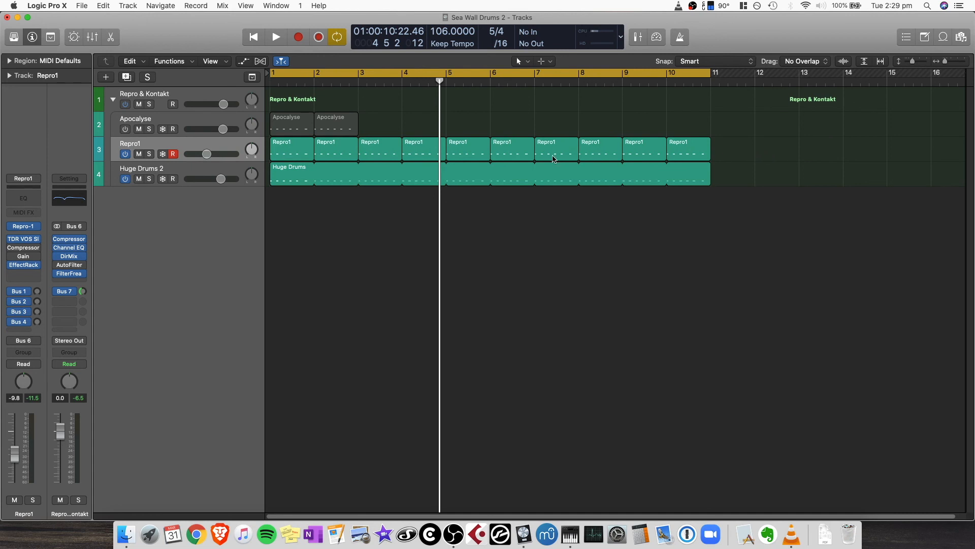
double_click(302, 158)
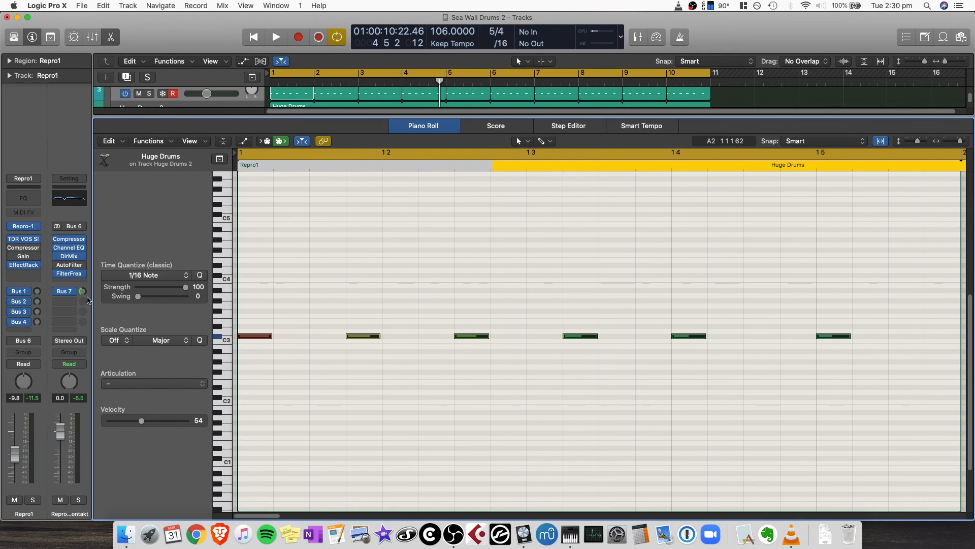
click(109, 43)
click(344, 216)
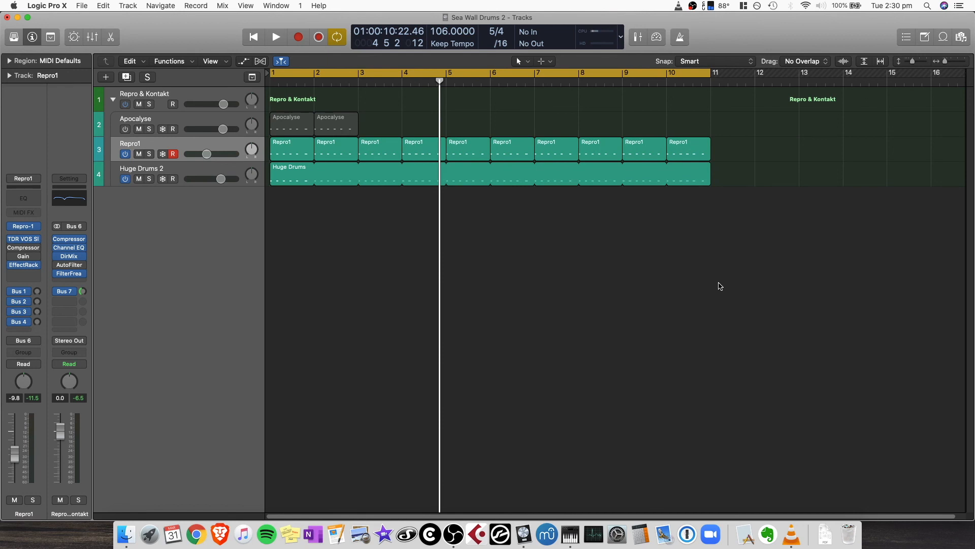
- Inspect the group's Bus 7 send options without changing them, and select the Repro & Kontakt track
click(68, 293)
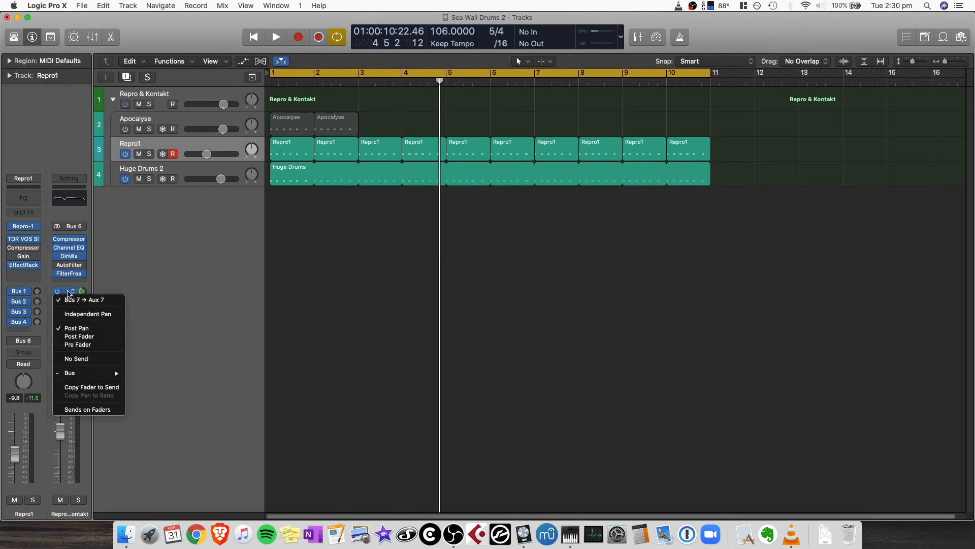
click(127, 277)
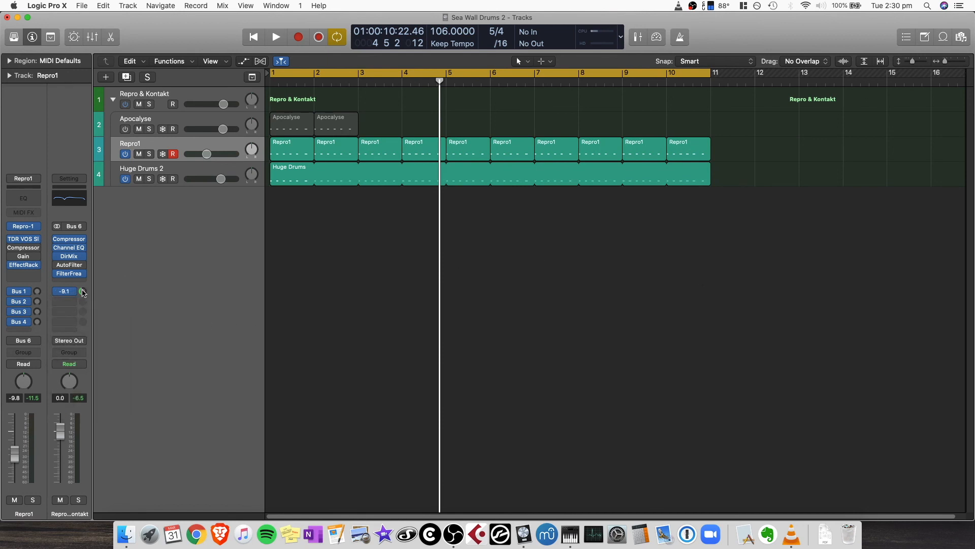
click(153, 94)
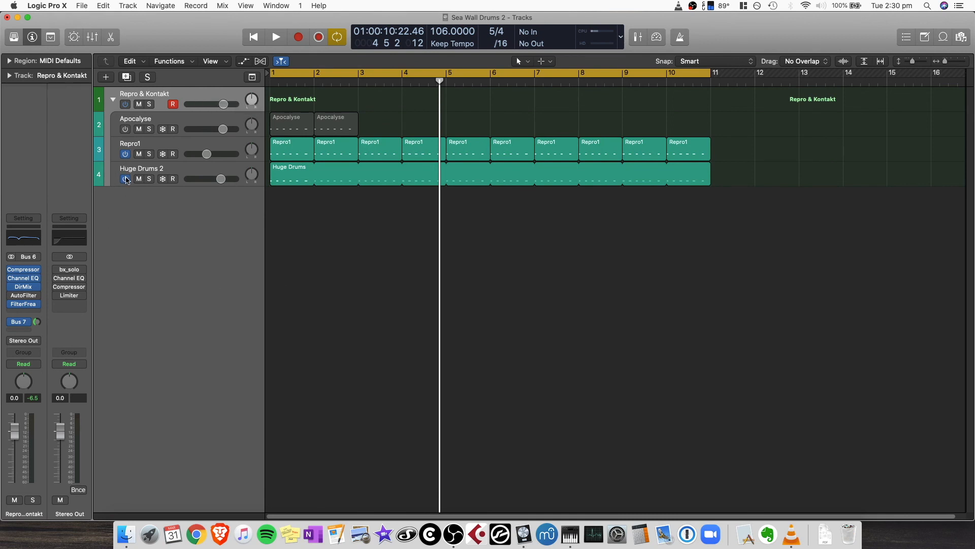
- Switch off Huge Drums 2, switch on the Apocalyse track, and shorten the cycle range to bars 1 and 2
click(125, 179)
click(125, 129)
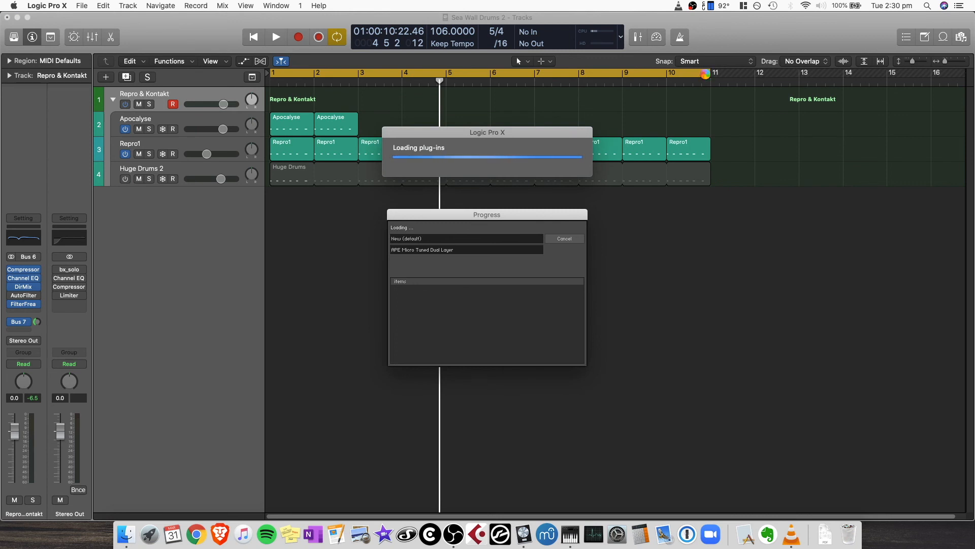
drag(707, 74, 358, 75)
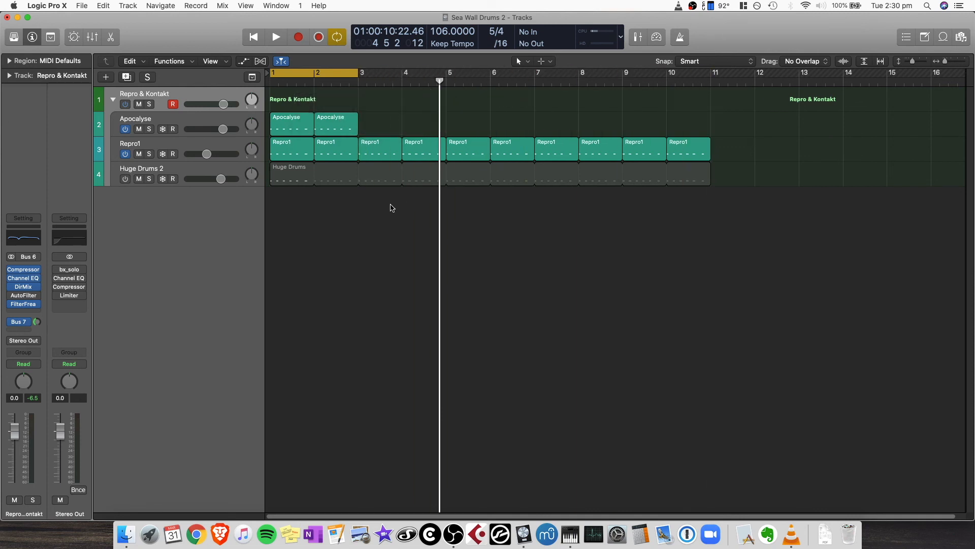
- Play the Apocalyse and Repro1 loop, try lowering the Apocalyse volume, select its track, and stop playback
key(space)
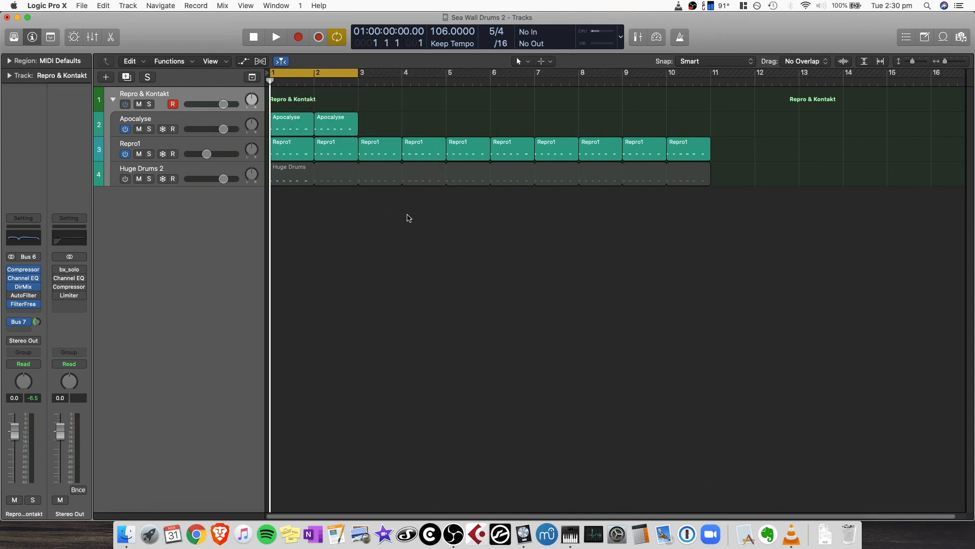
drag(223, 129, 211, 129)
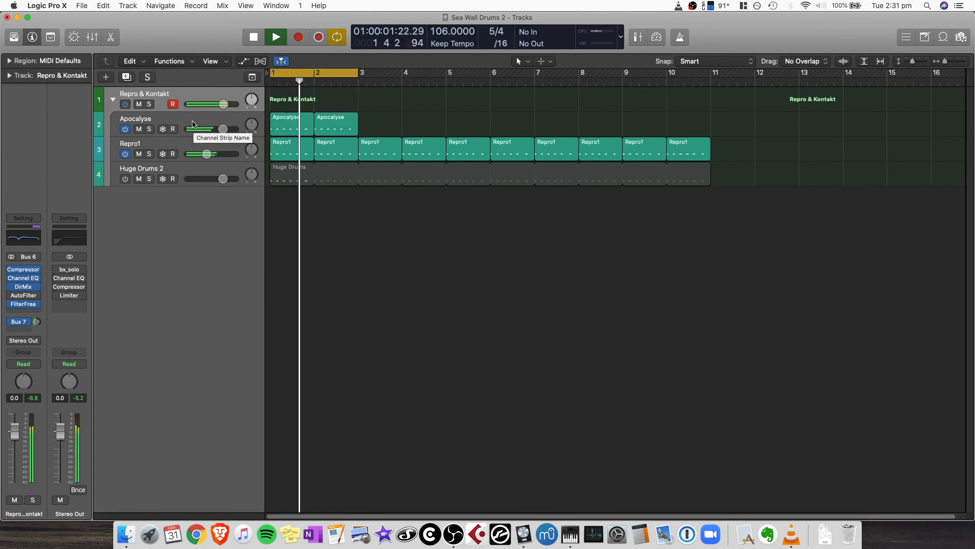
click(194, 124)
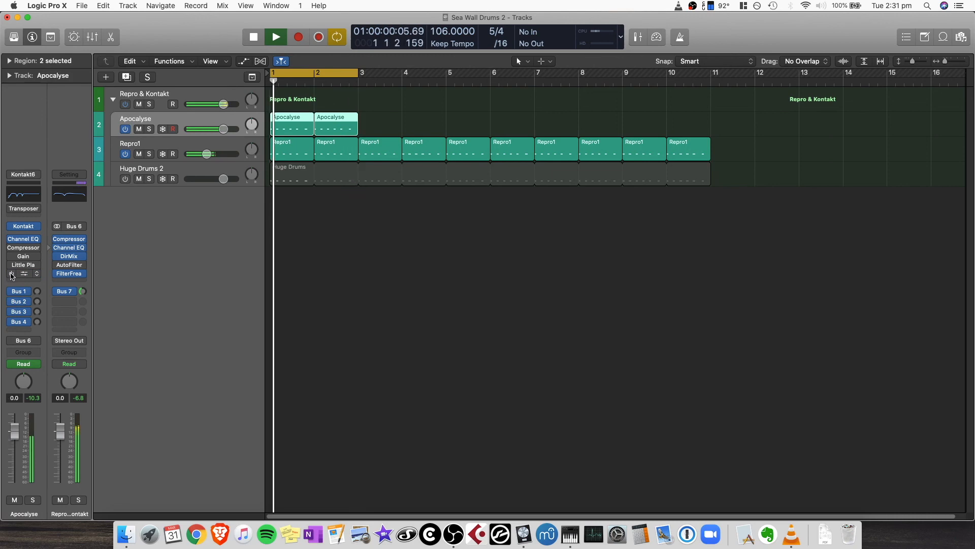
key(space)
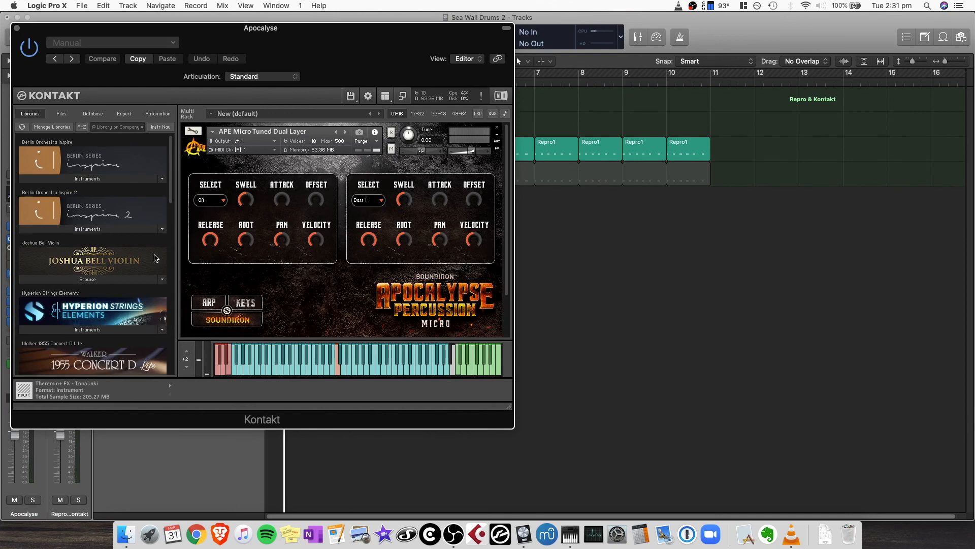
- Show the Apocalypse Percussion Micro instruments in Kontakt, audition several notes of APE Micro Tuned Dual Layer, and close Kontakt
scroll(155, 258, down, 10)
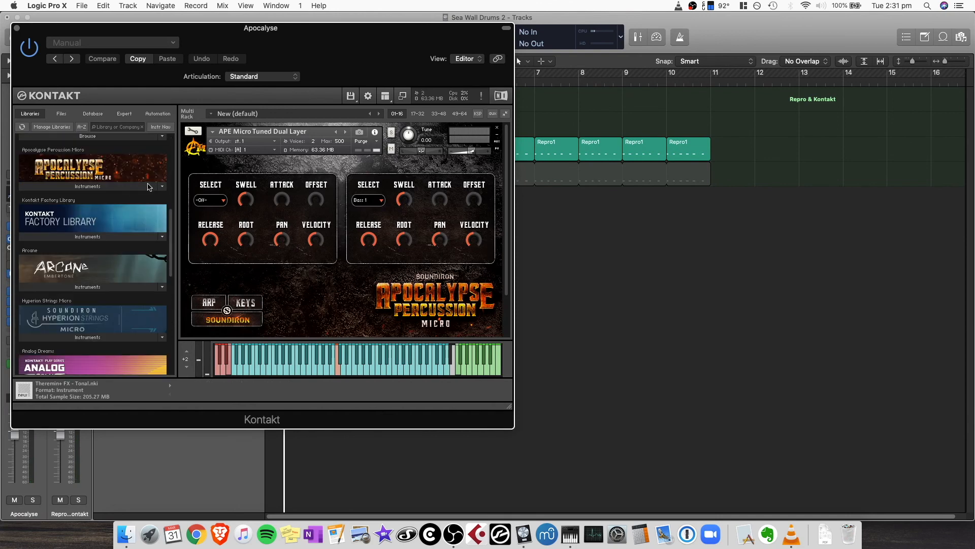
click(100, 187)
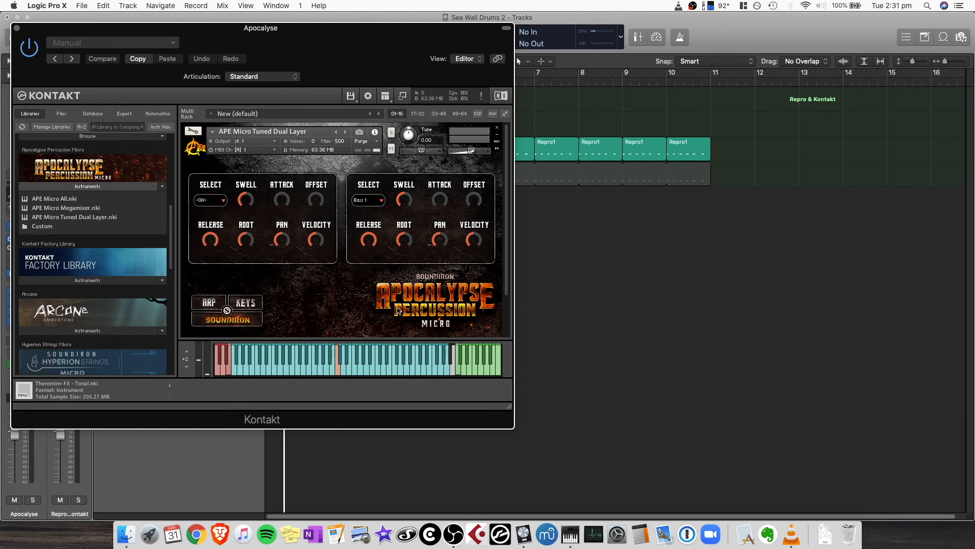
click(406, 368)
click(429, 366)
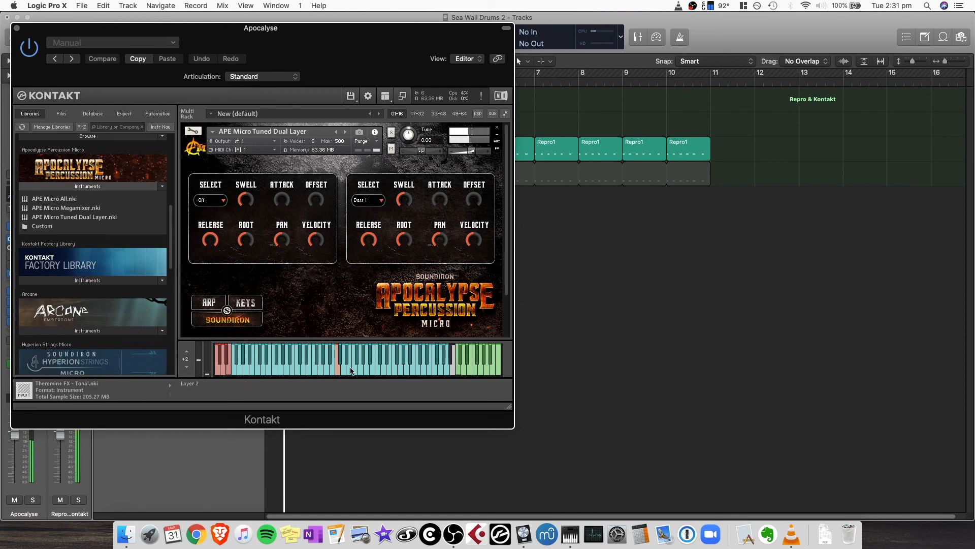
click(275, 366)
click(16, 28)
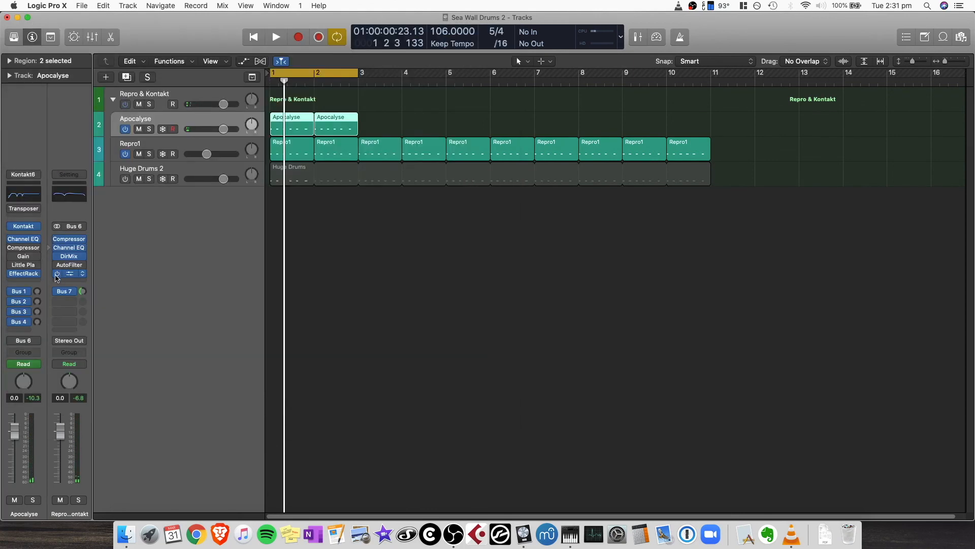
- Open Apocalyse's EffectRack, bypass and re-enable the Decapitator, and close the rack
click(23, 273)
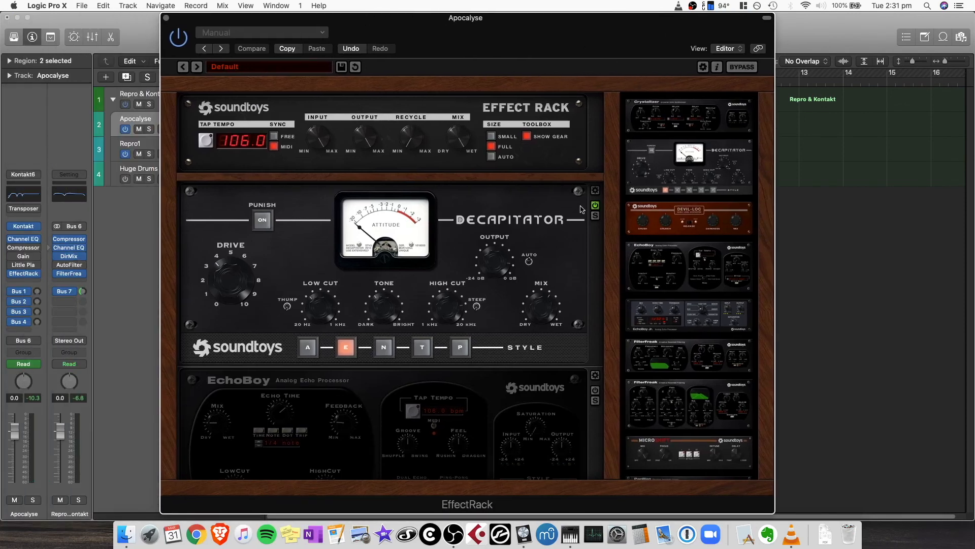
click(595, 206)
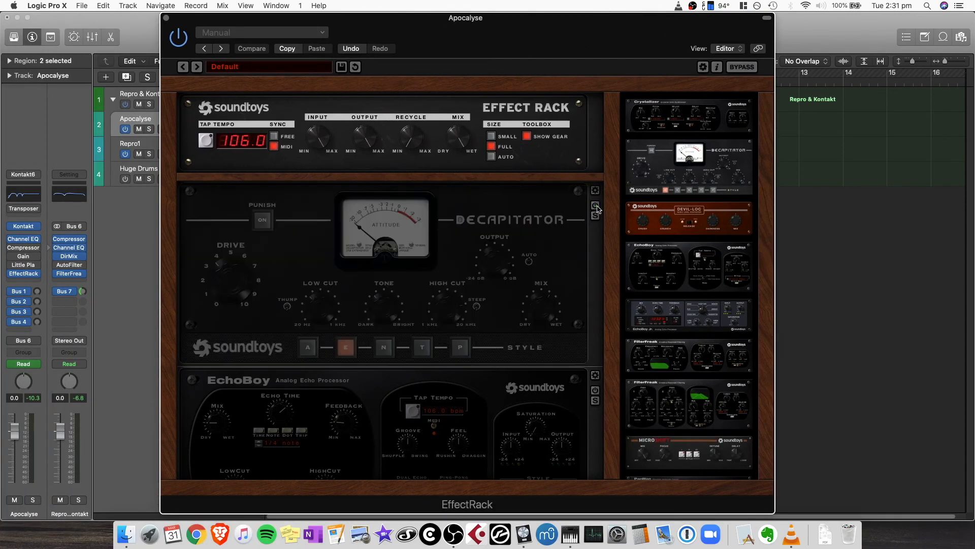
click(595, 205)
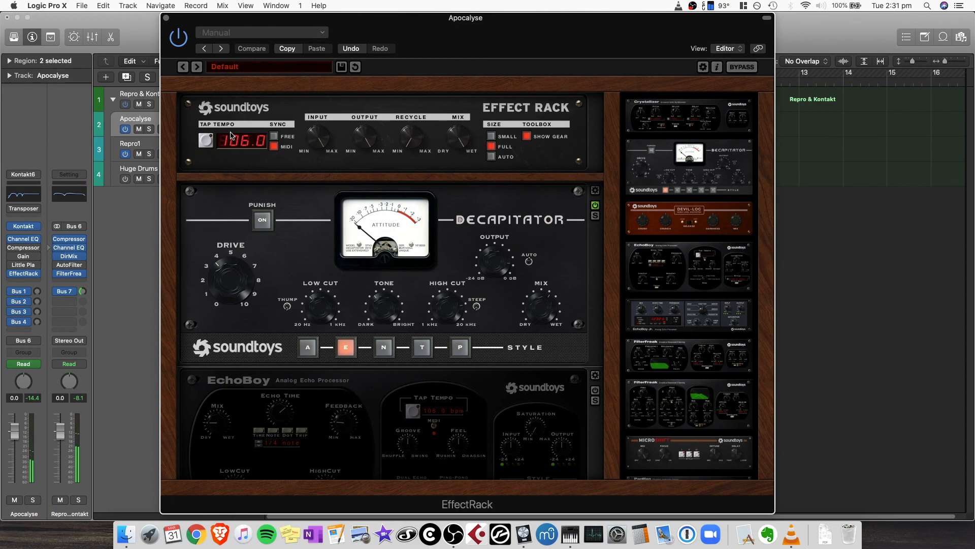
click(166, 18)
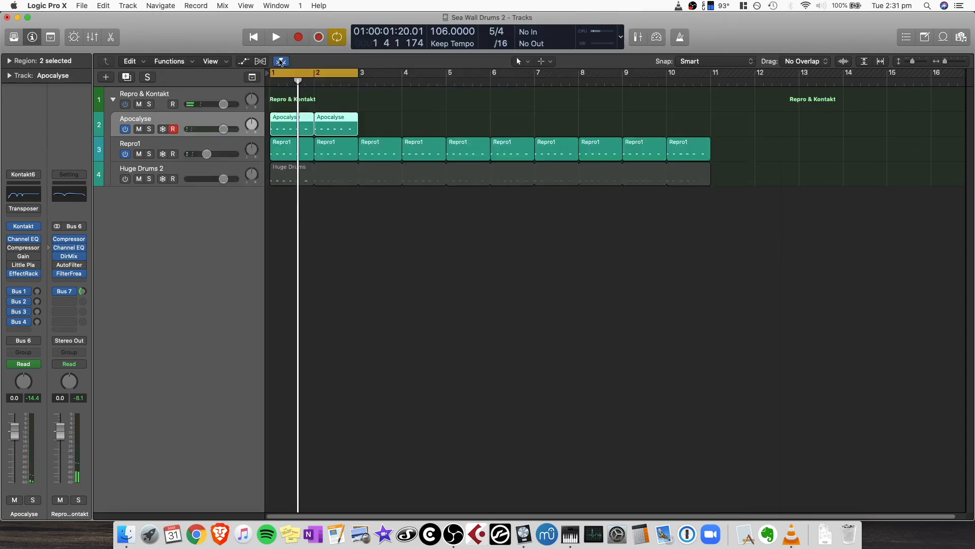
- Switch Huge Drums 2 back on and play it together with Apocalyse and Repro1
click(125, 179)
key(space)
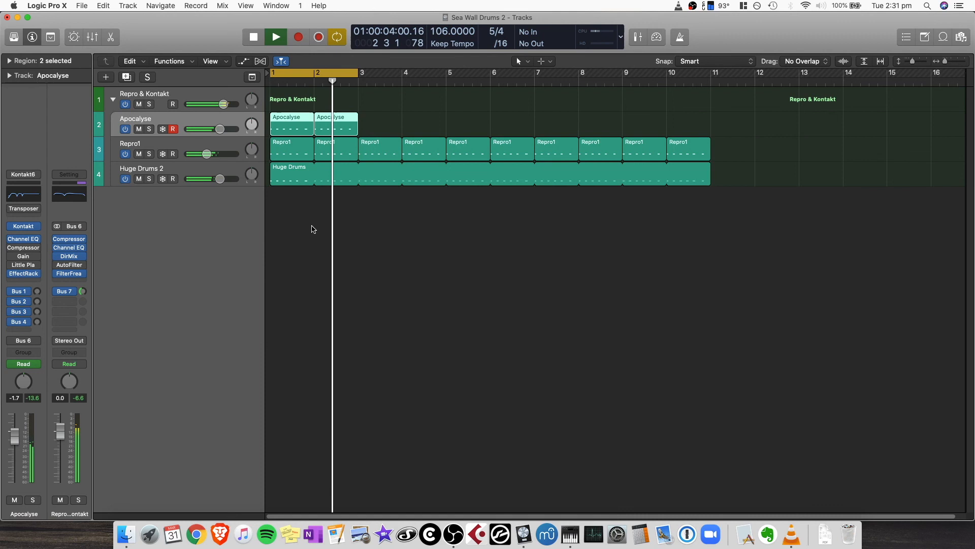
- Switch off the Apocalyse track, stop playback and return the playhead to the start of the project
click(123, 131)
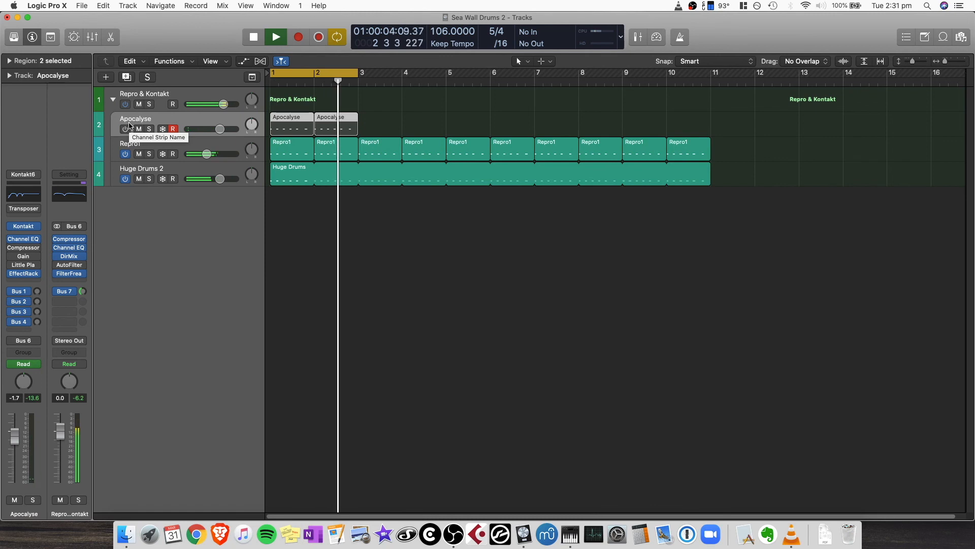
key(space)
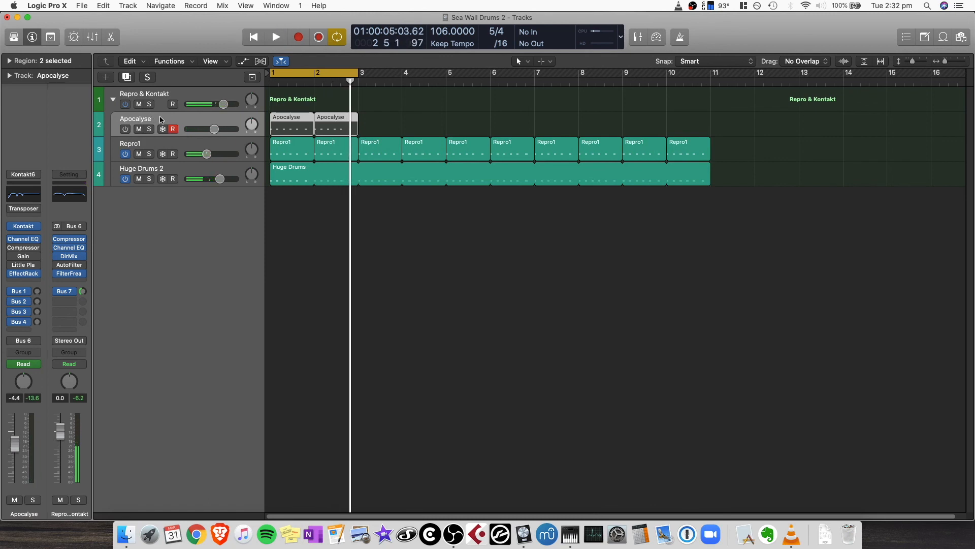
click(263, 36)
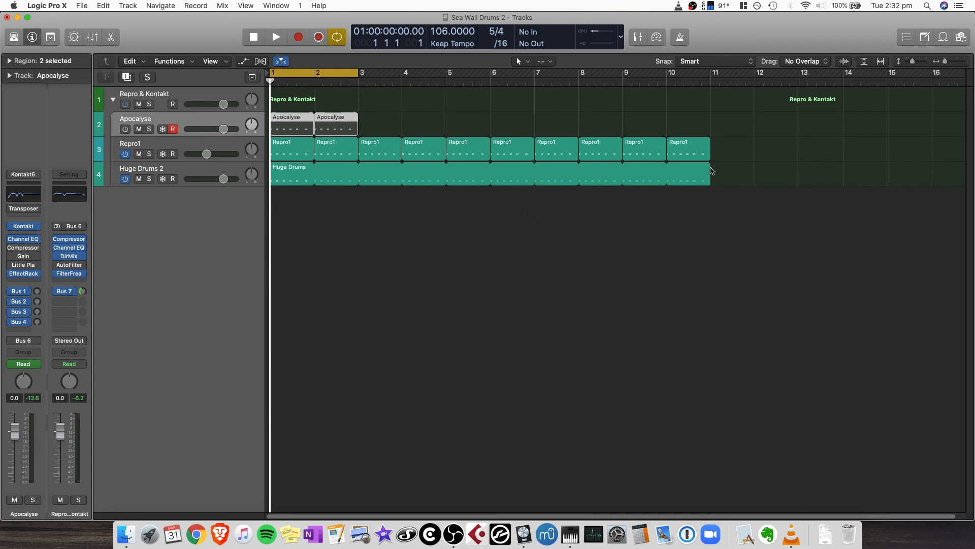
- Show the Huge Drums region's MIDI pattern in the Piano Roll and close the editor
double_click(292, 184)
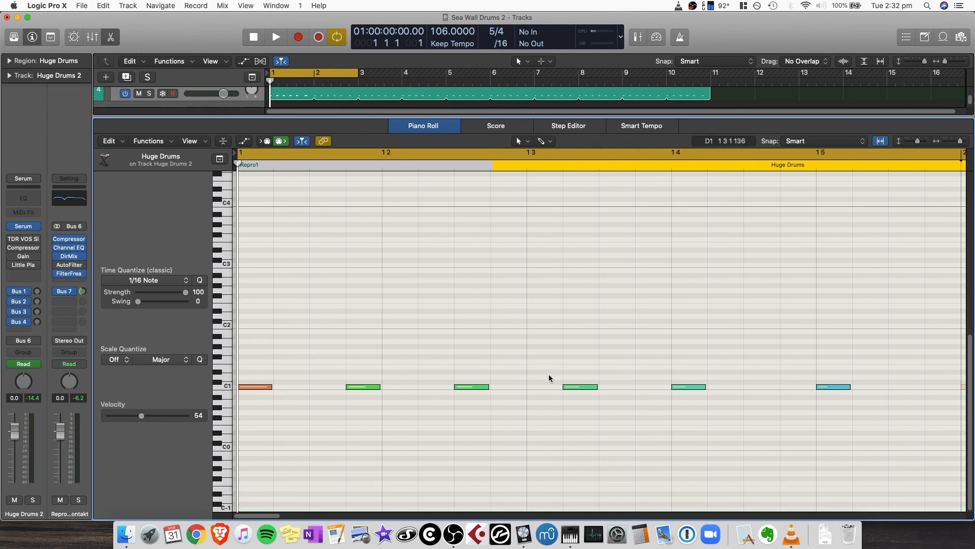
key(e)
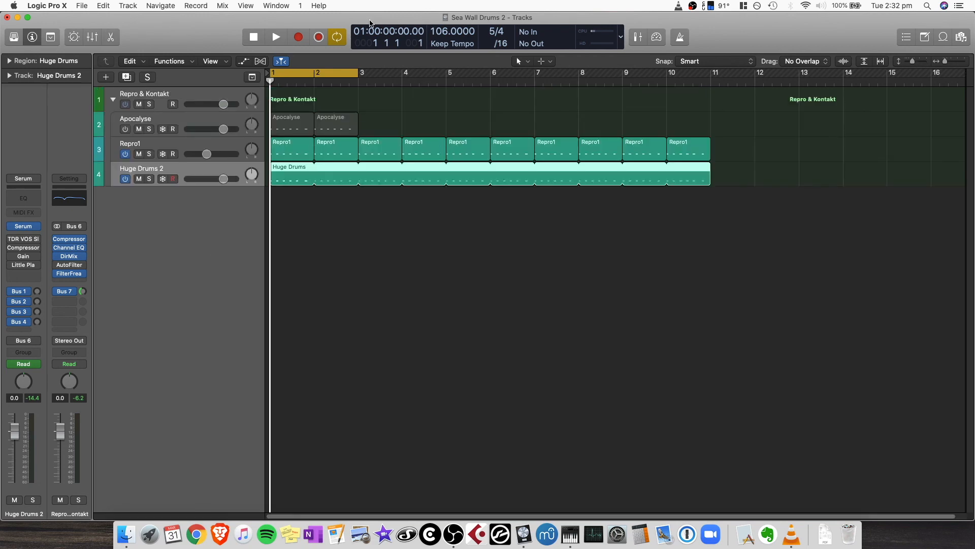
- Disable cycle mode, play Repro1 and Huge Drums 2 together from the start, and select the Repro1 track
click(337, 36)
key(space)
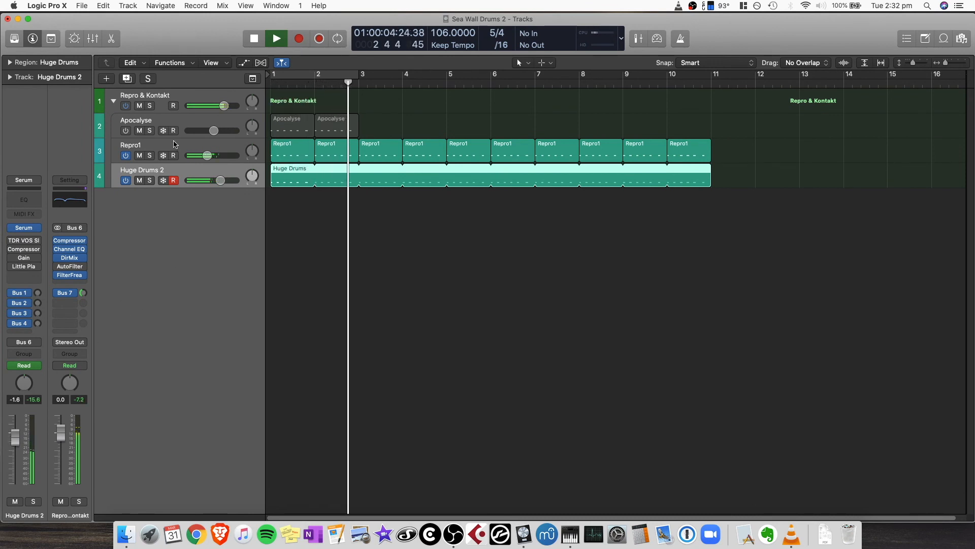
click(174, 145)
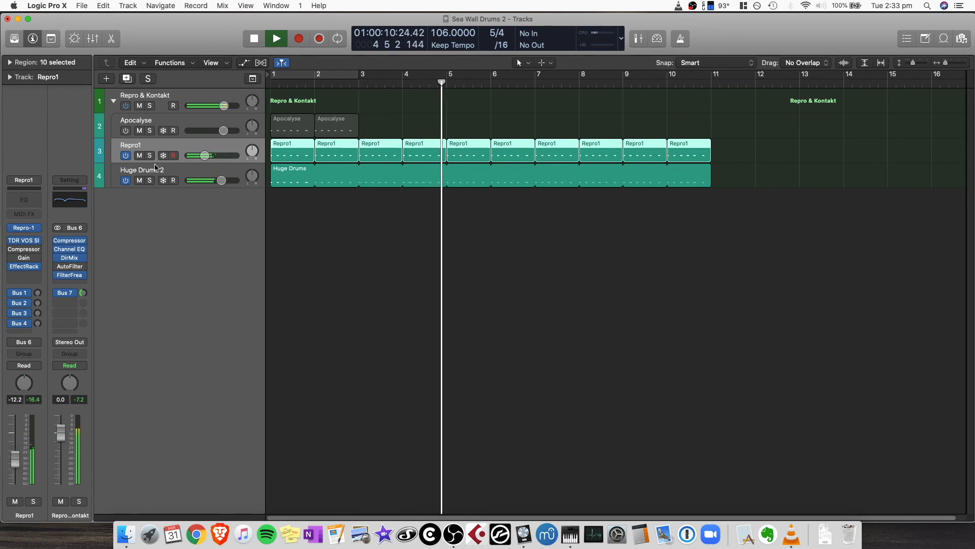
- Open the Serum instrument on the Huge Drums 2 track and show its effects page during playback
click(151, 172)
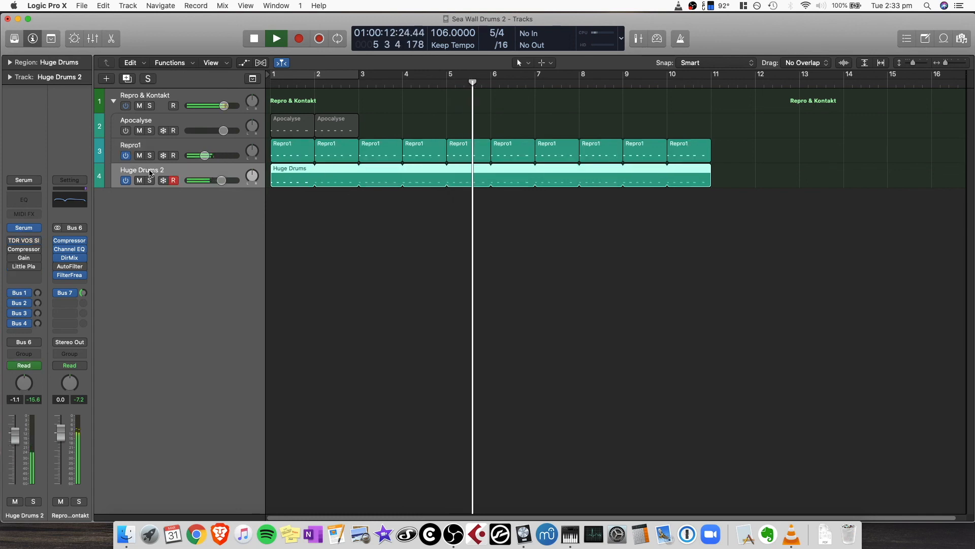
mouse_move(25, 243)
click(24, 227)
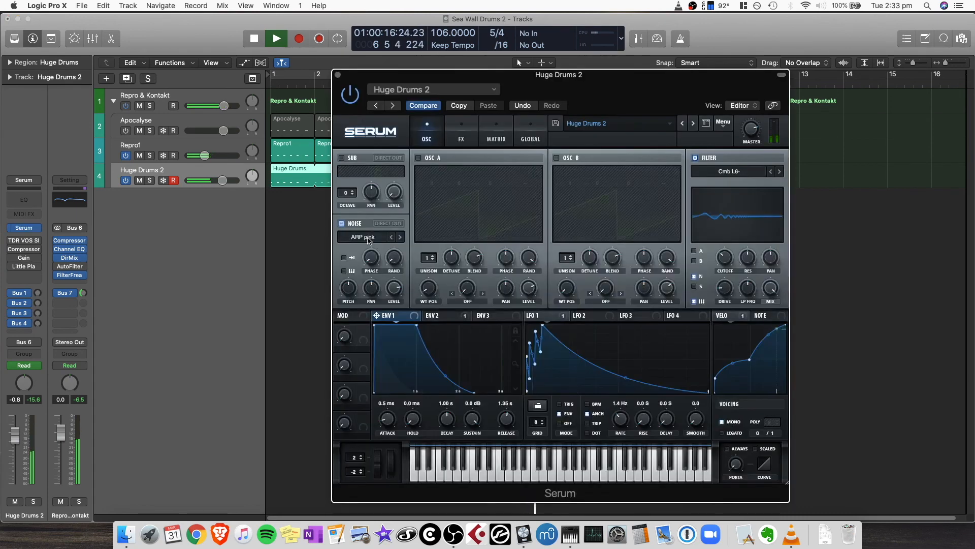
click(462, 134)
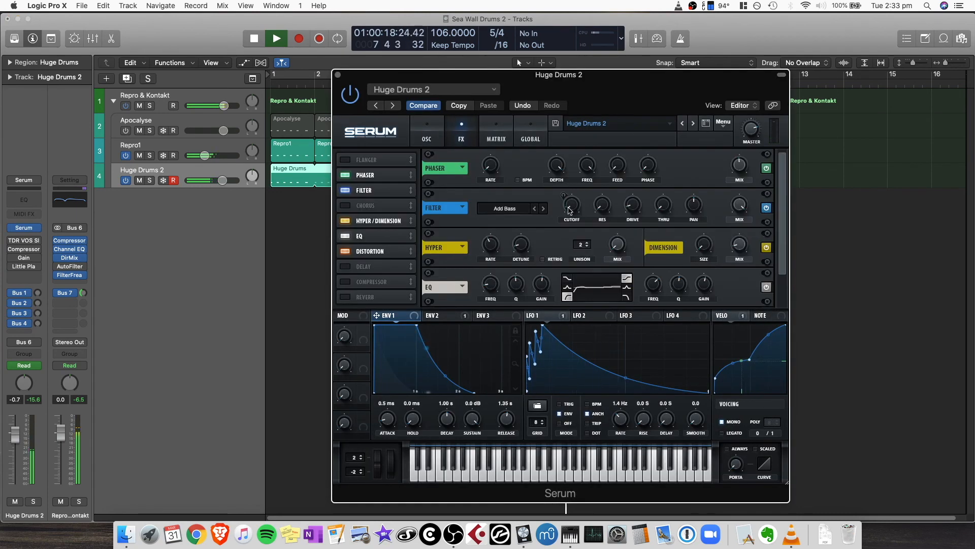